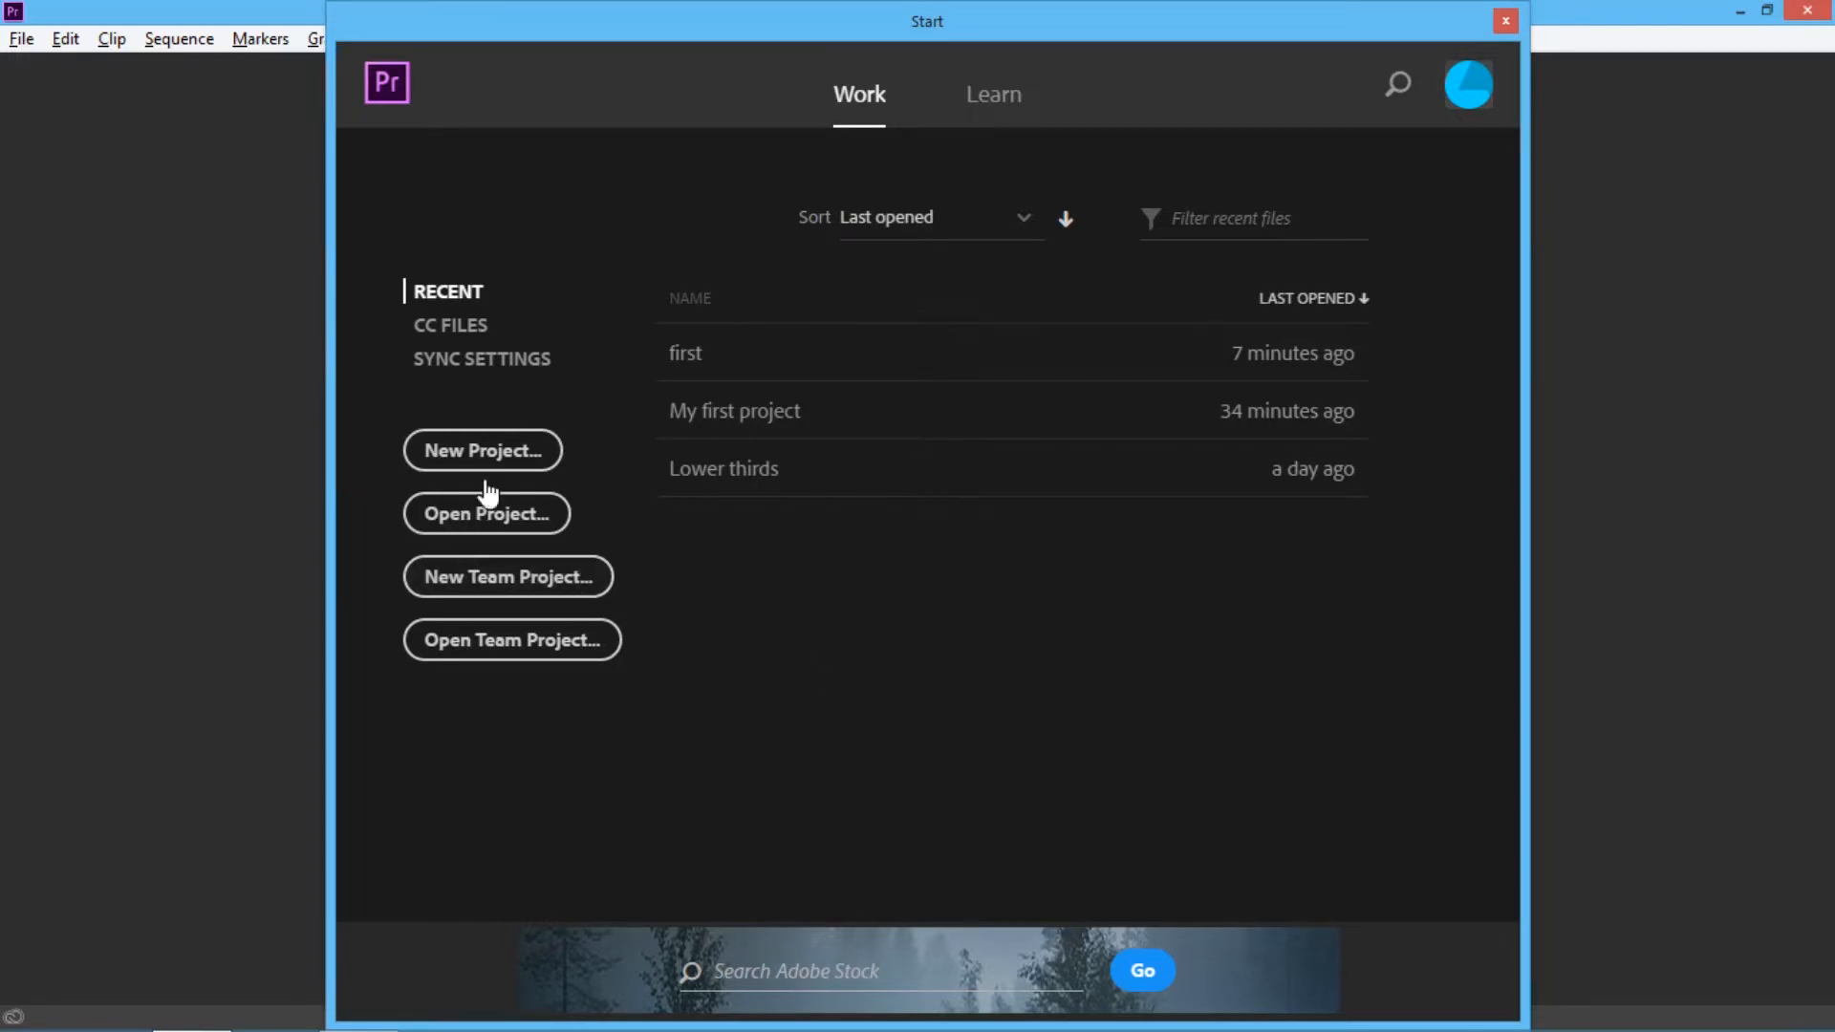
# - Start a new project named "Video editing" and browse to the Desktop for its save location
pyautogui.click(513, 455)
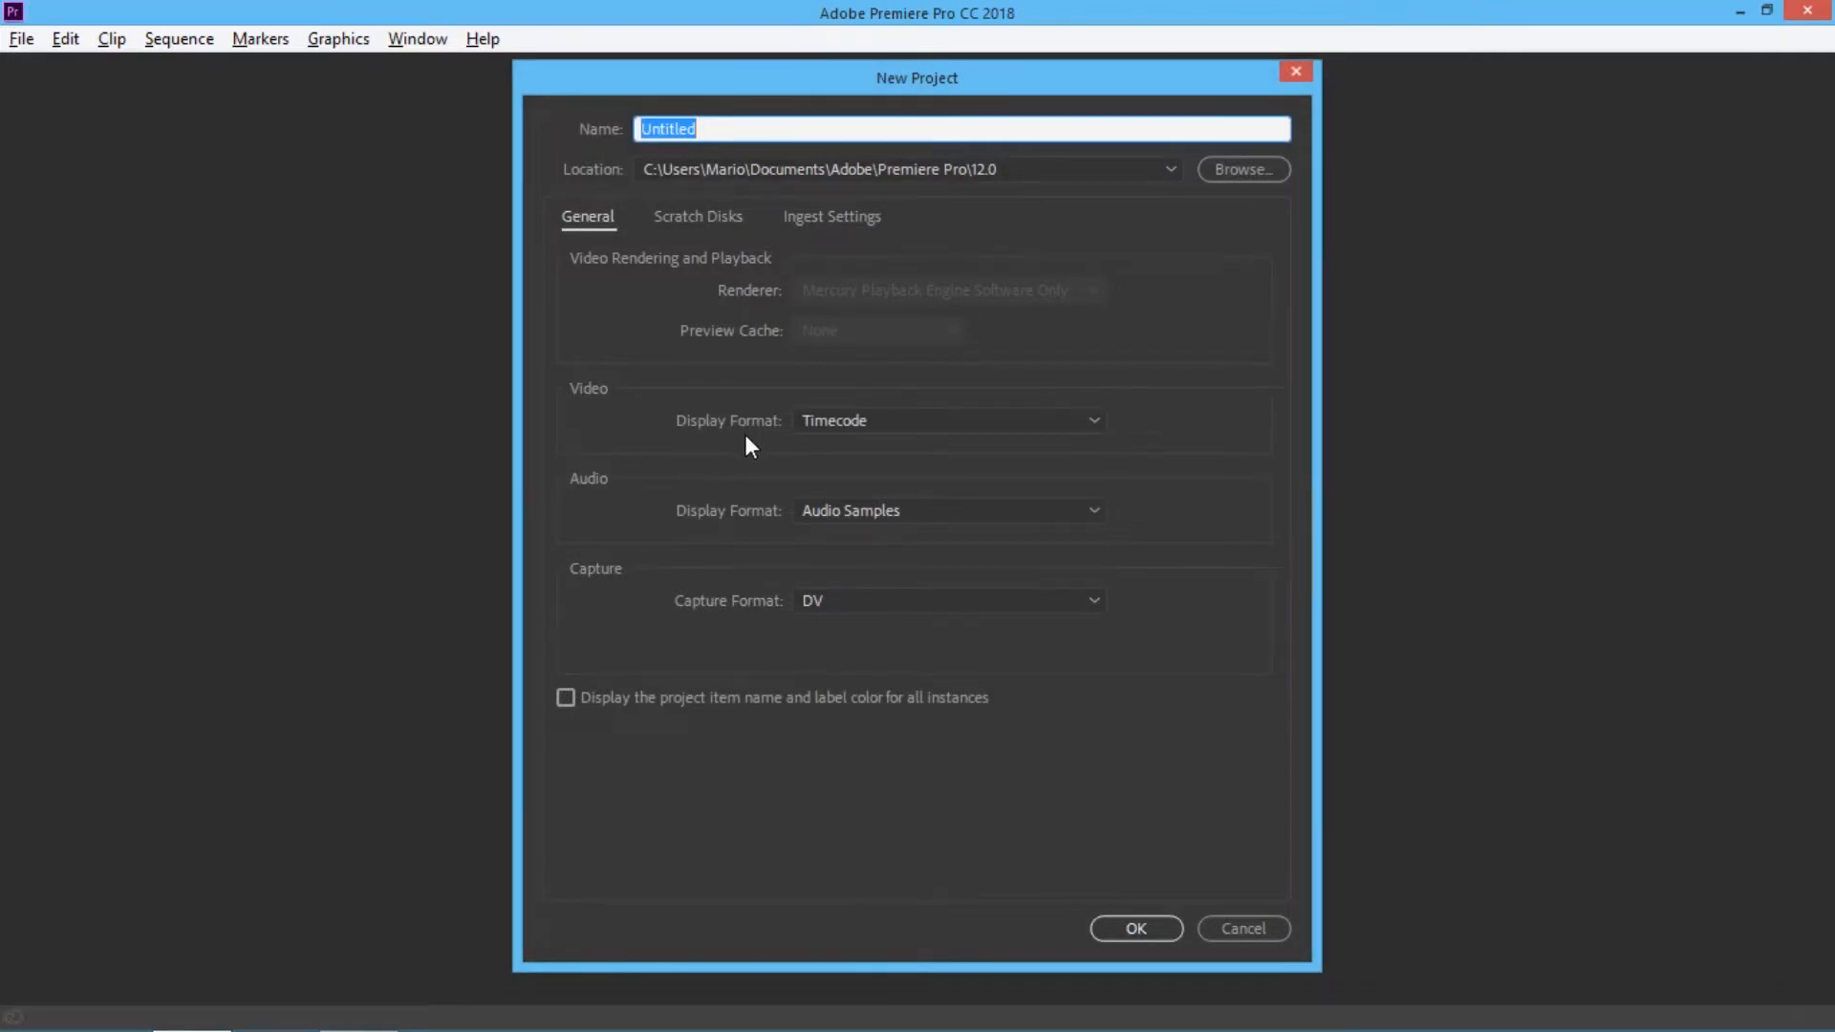
pyautogui.write('Video editing')
pyautogui.click(1264, 169)
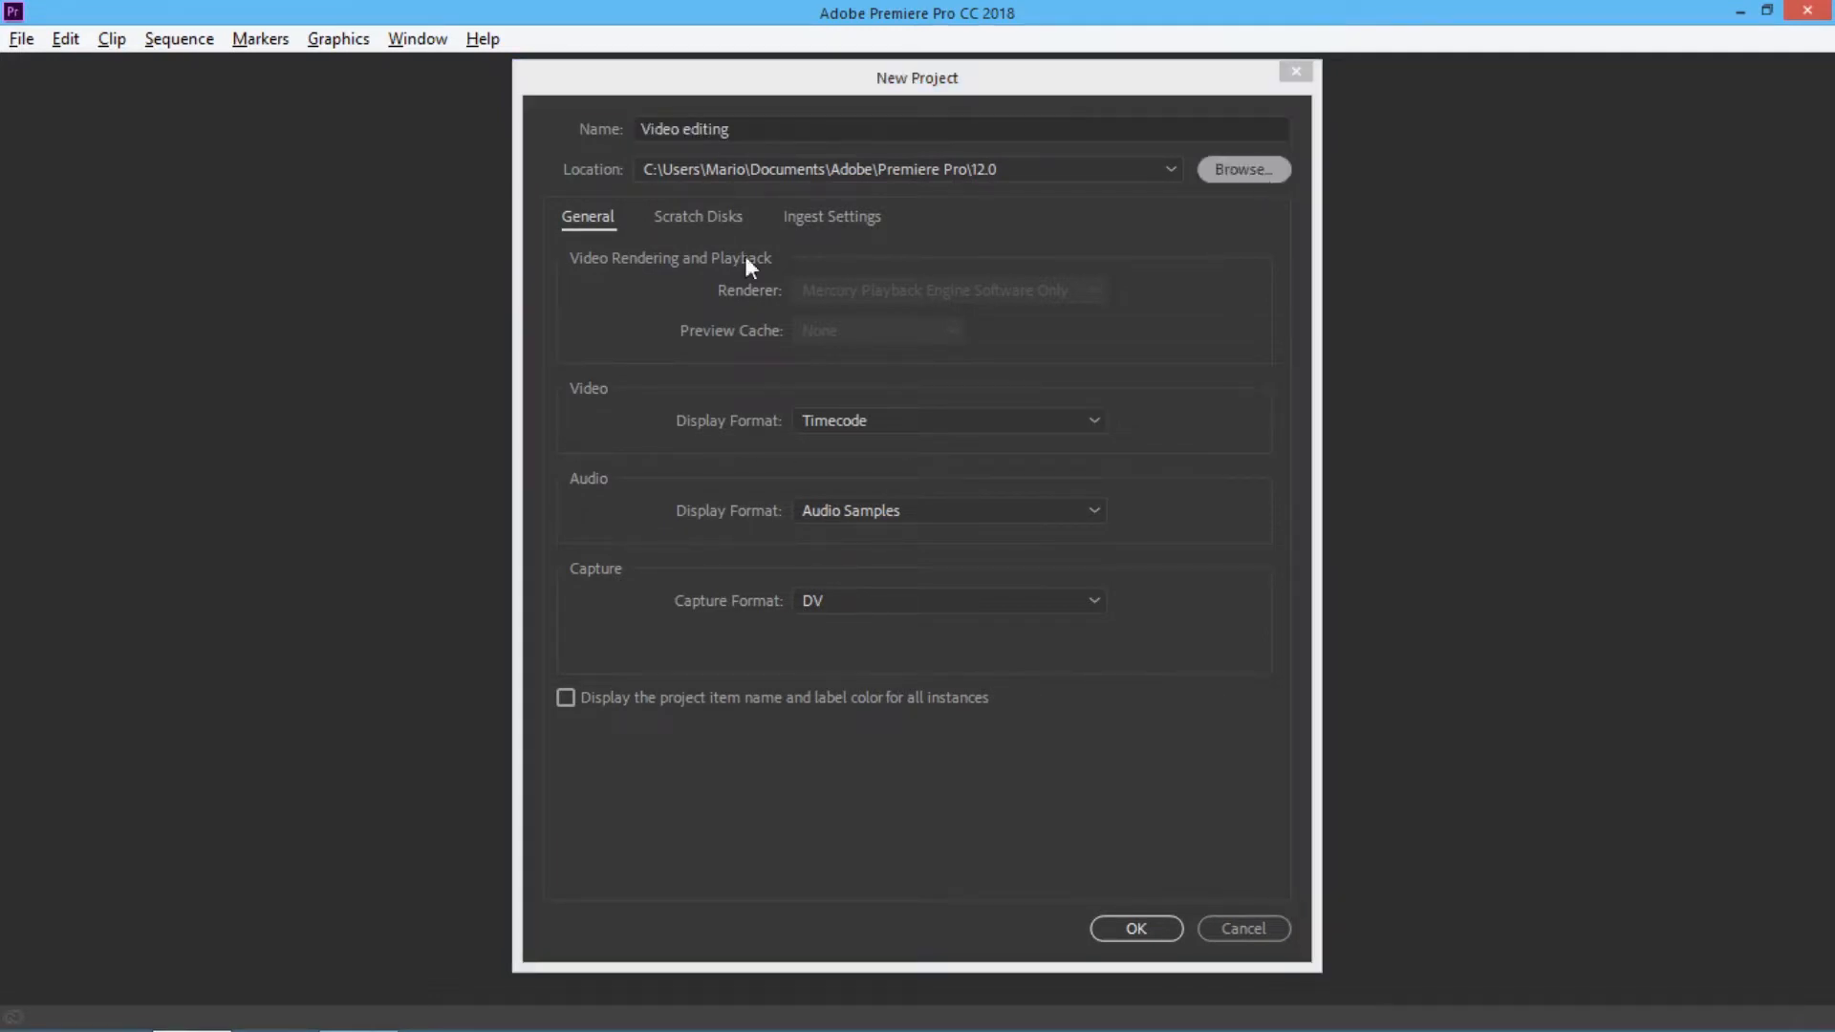
pyautogui.click(413, 293)
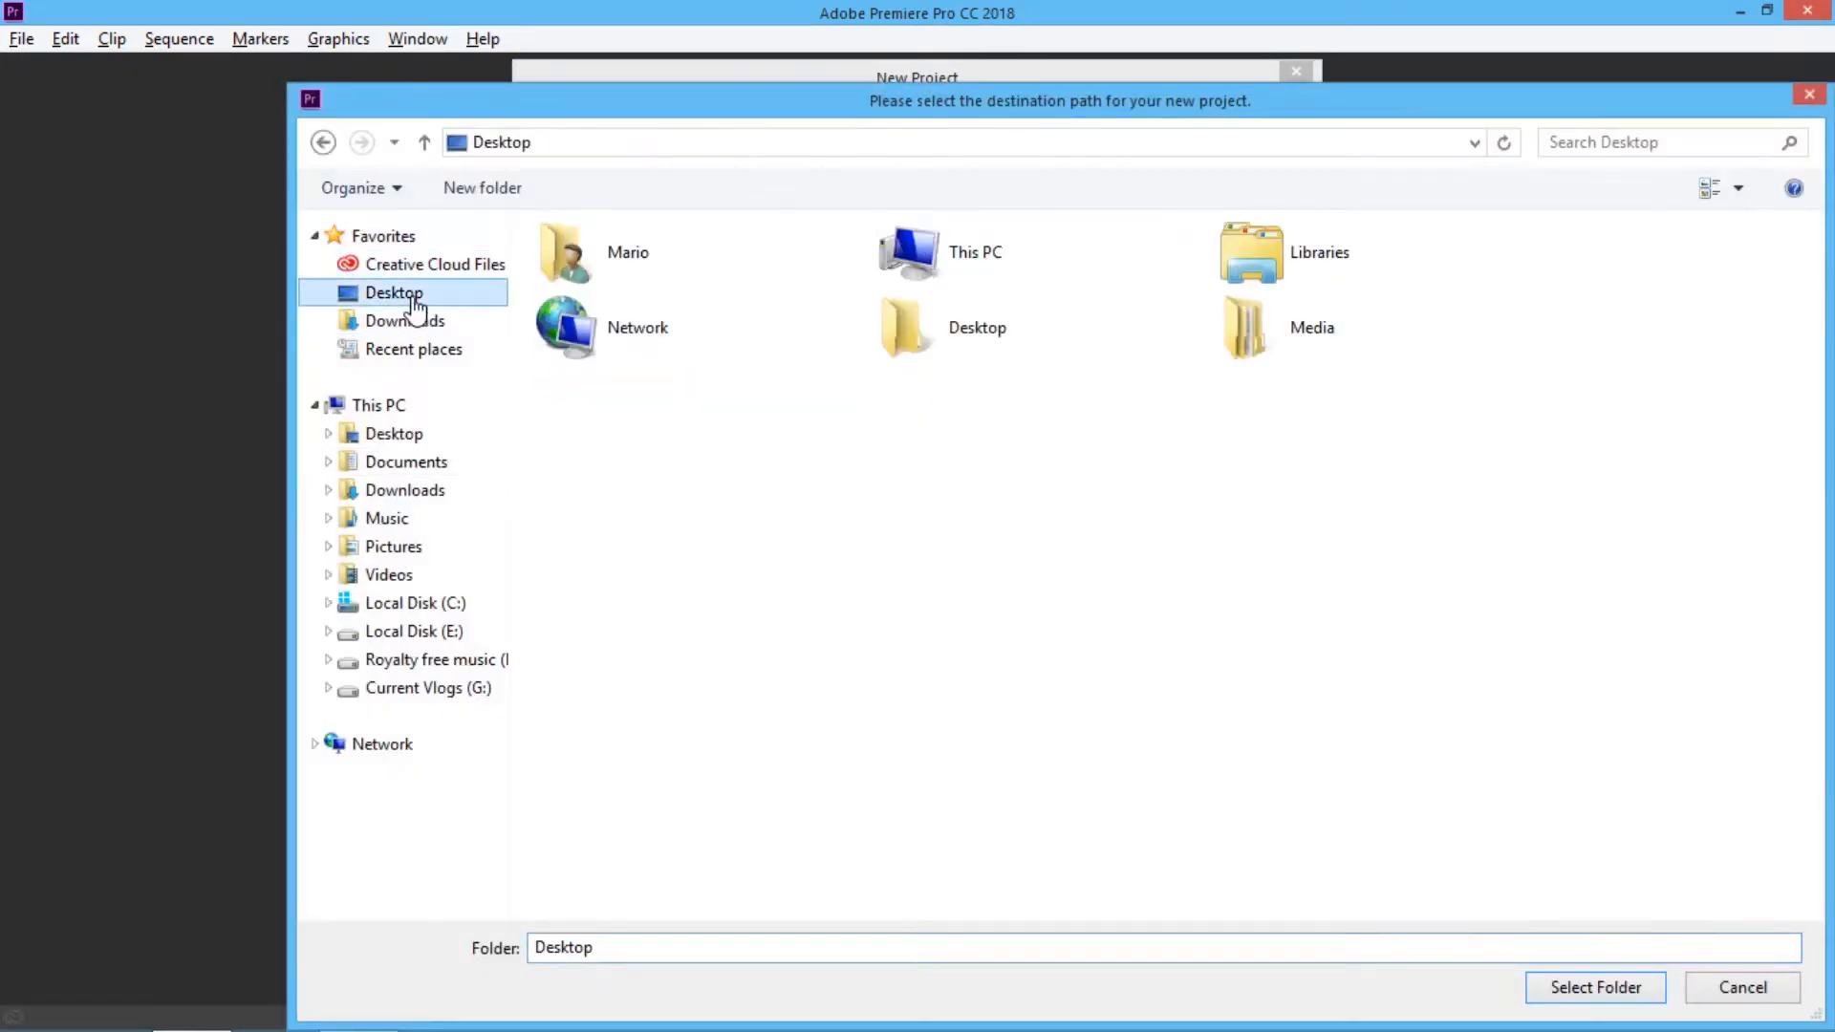
pyautogui.moveTo(594, 102); pyautogui.dragTo(524, 98)
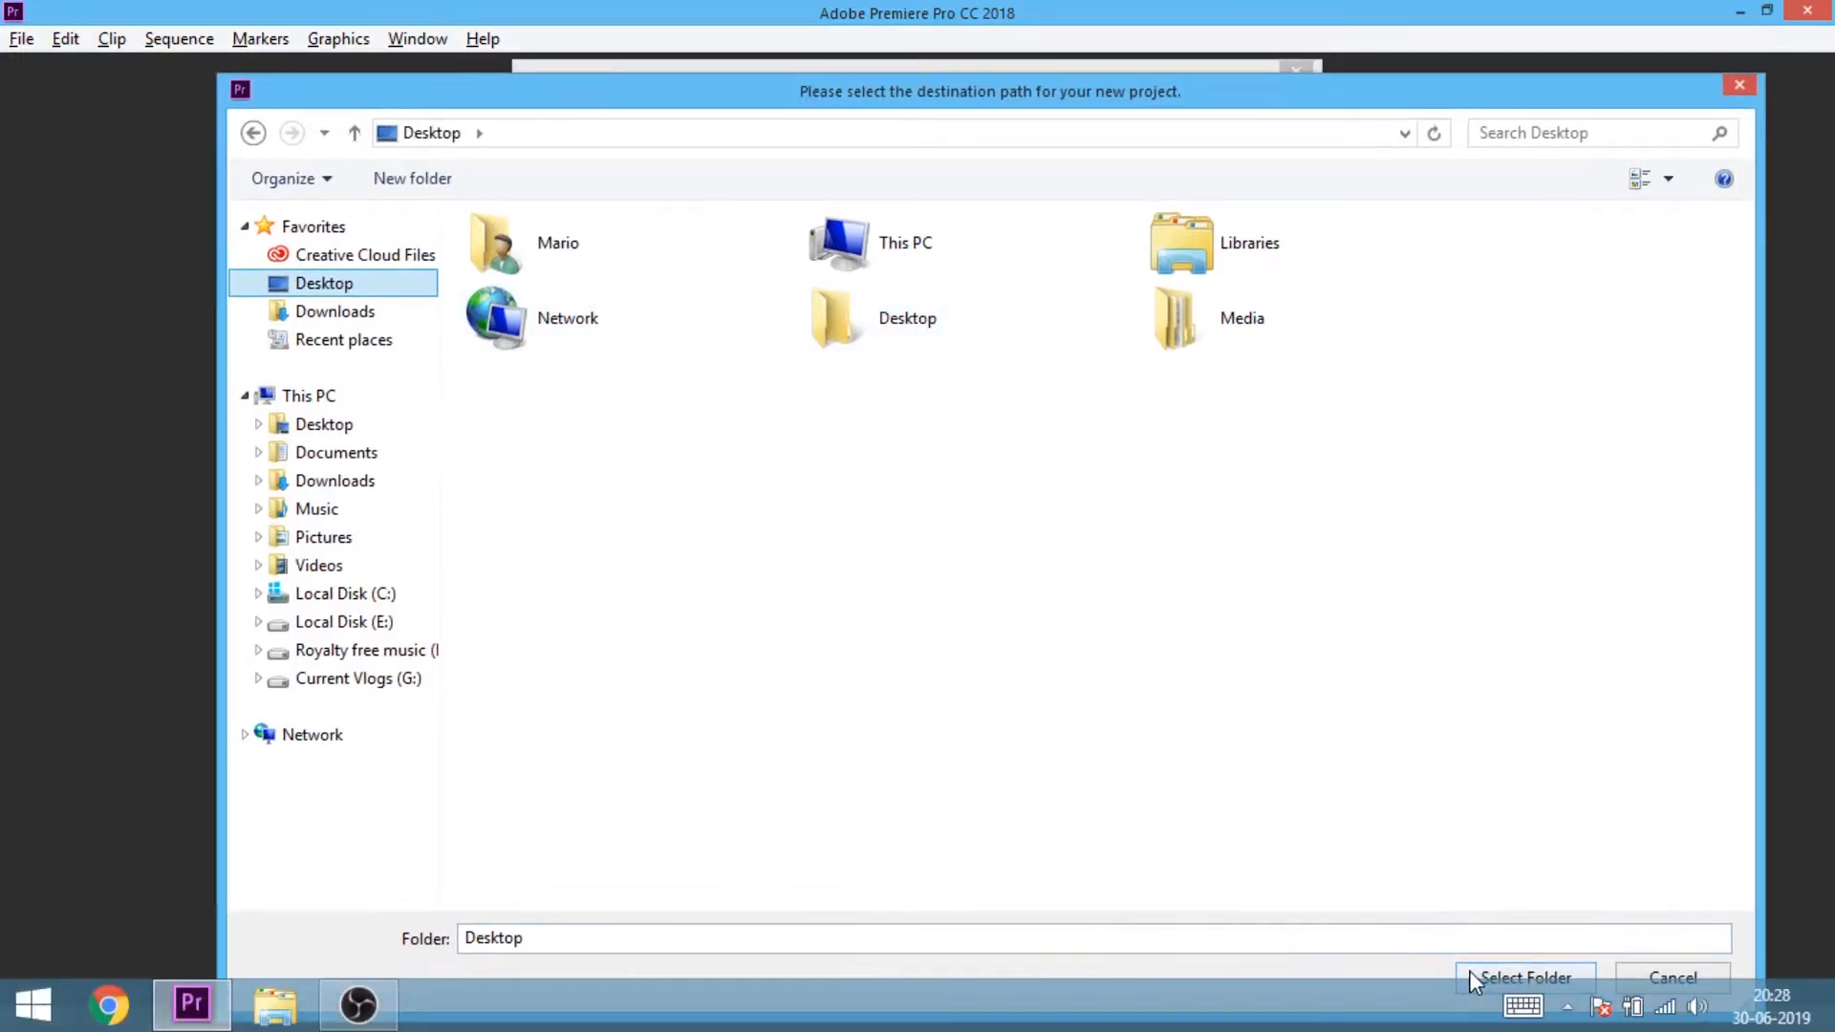
# - Create a folder on the Desktop named with the person's first name, set it as the project location, and create the project
pyautogui.click(427, 183)
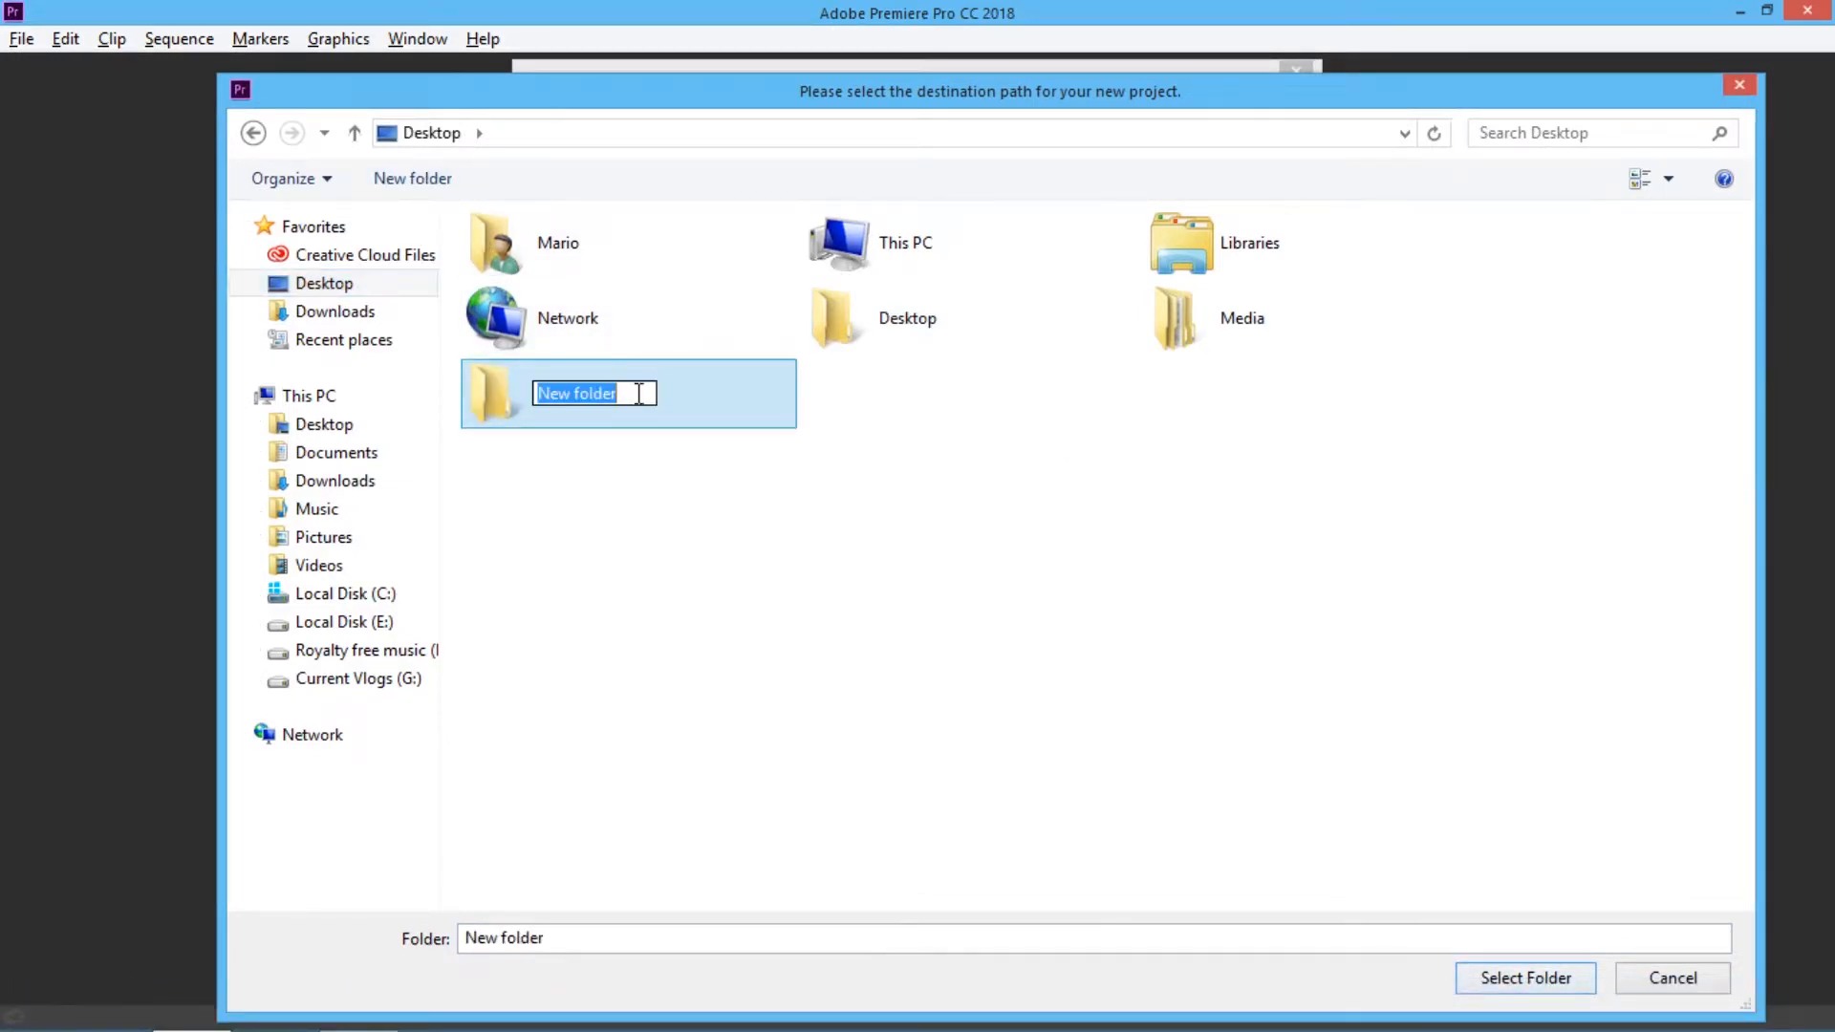
pyautogui.write('Marian')
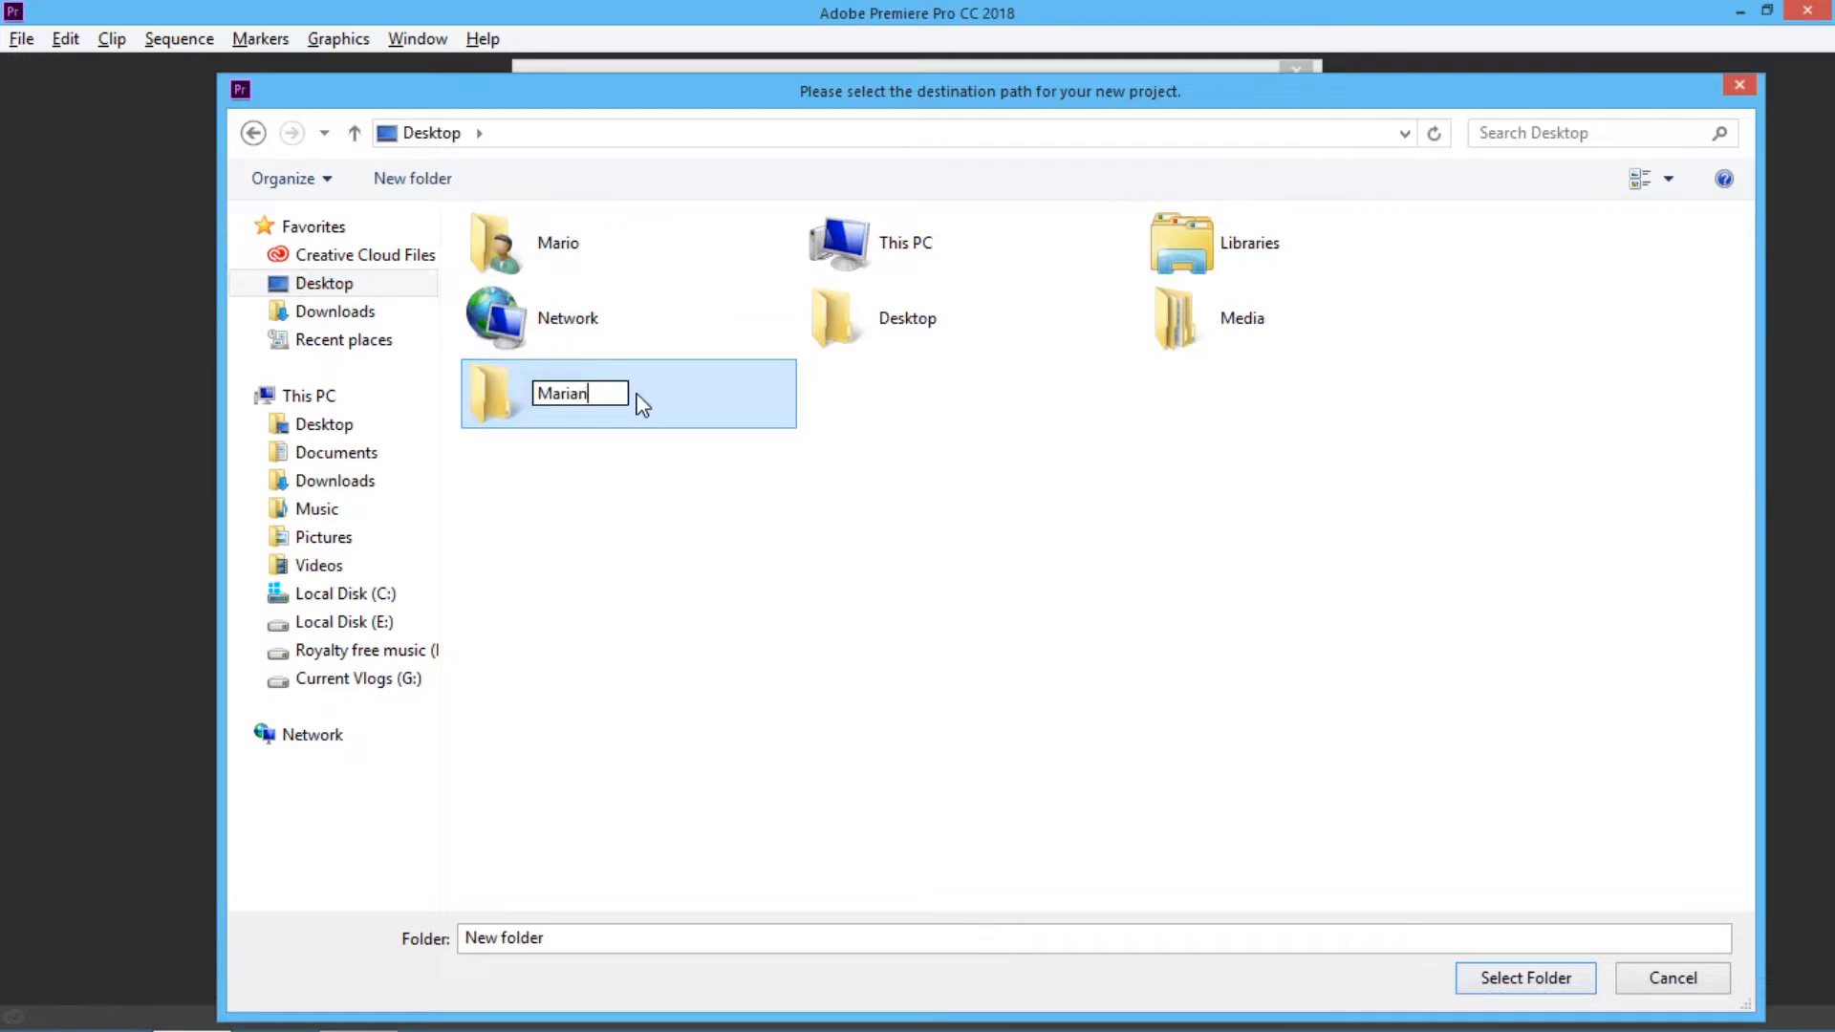
pyautogui.press('Return')
pyautogui.press('F2')
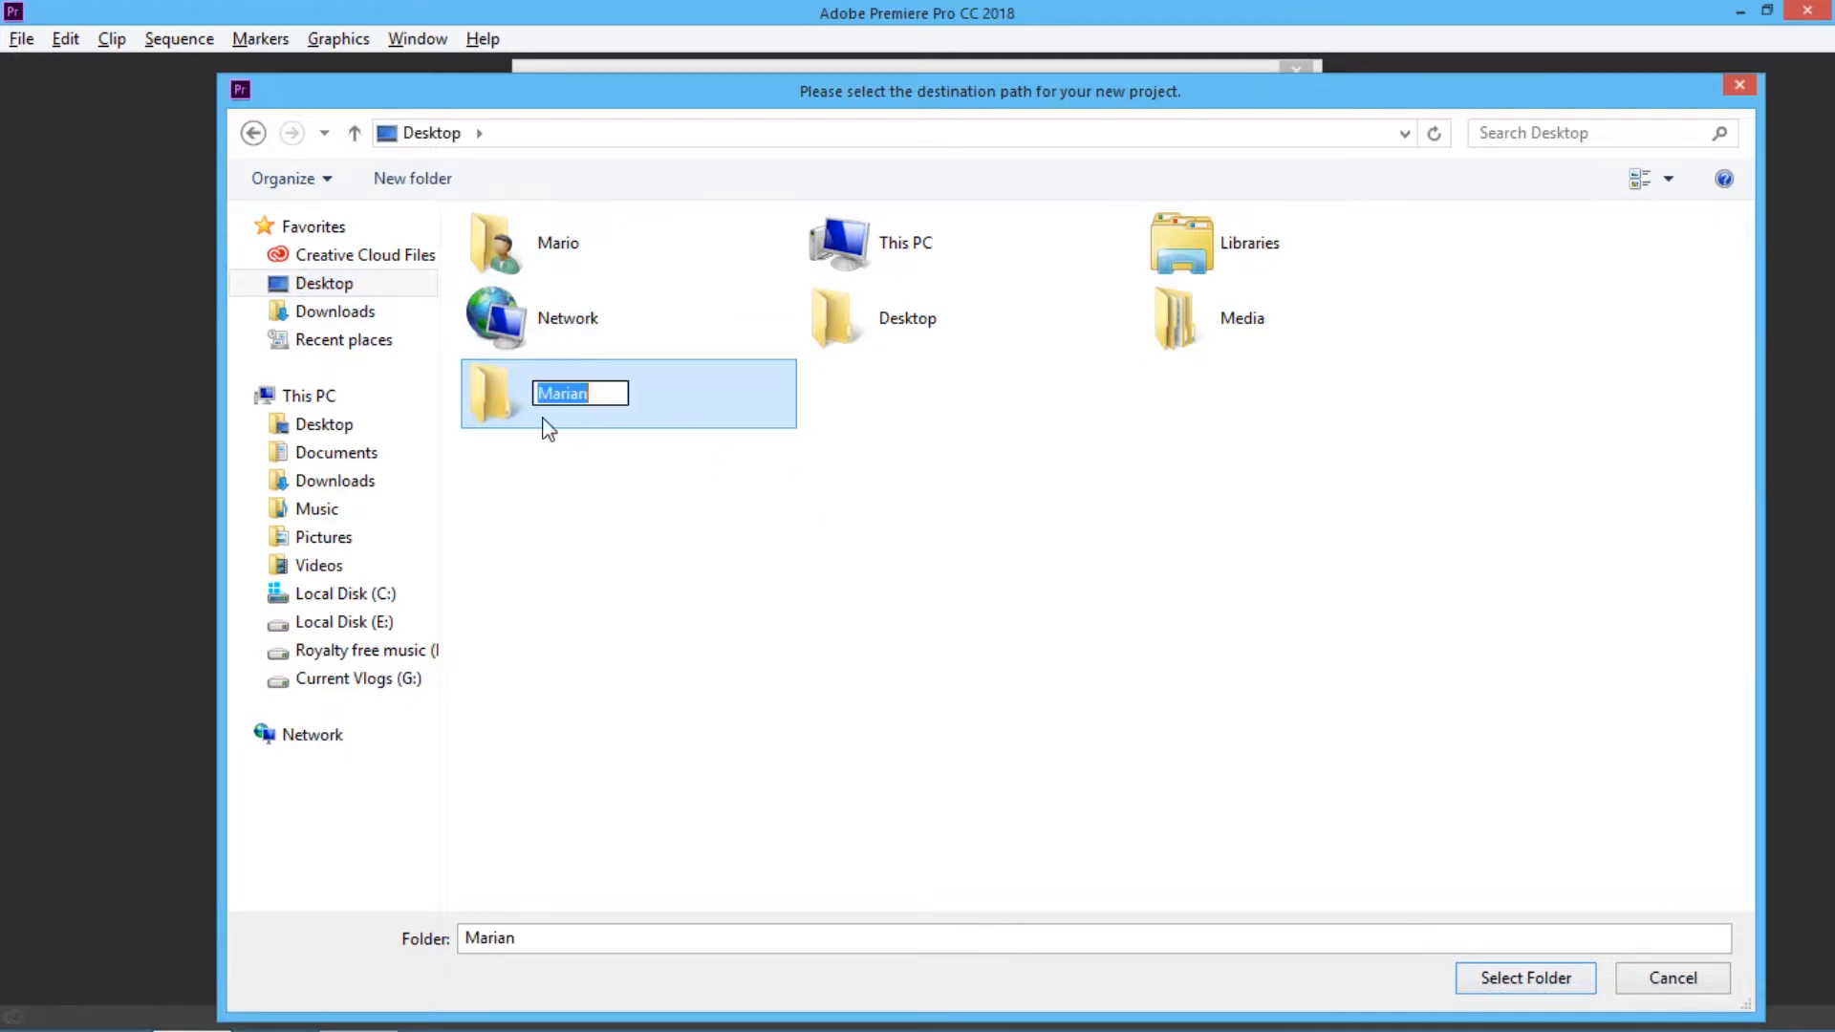
pyautogui.doubleClick(503, 387)
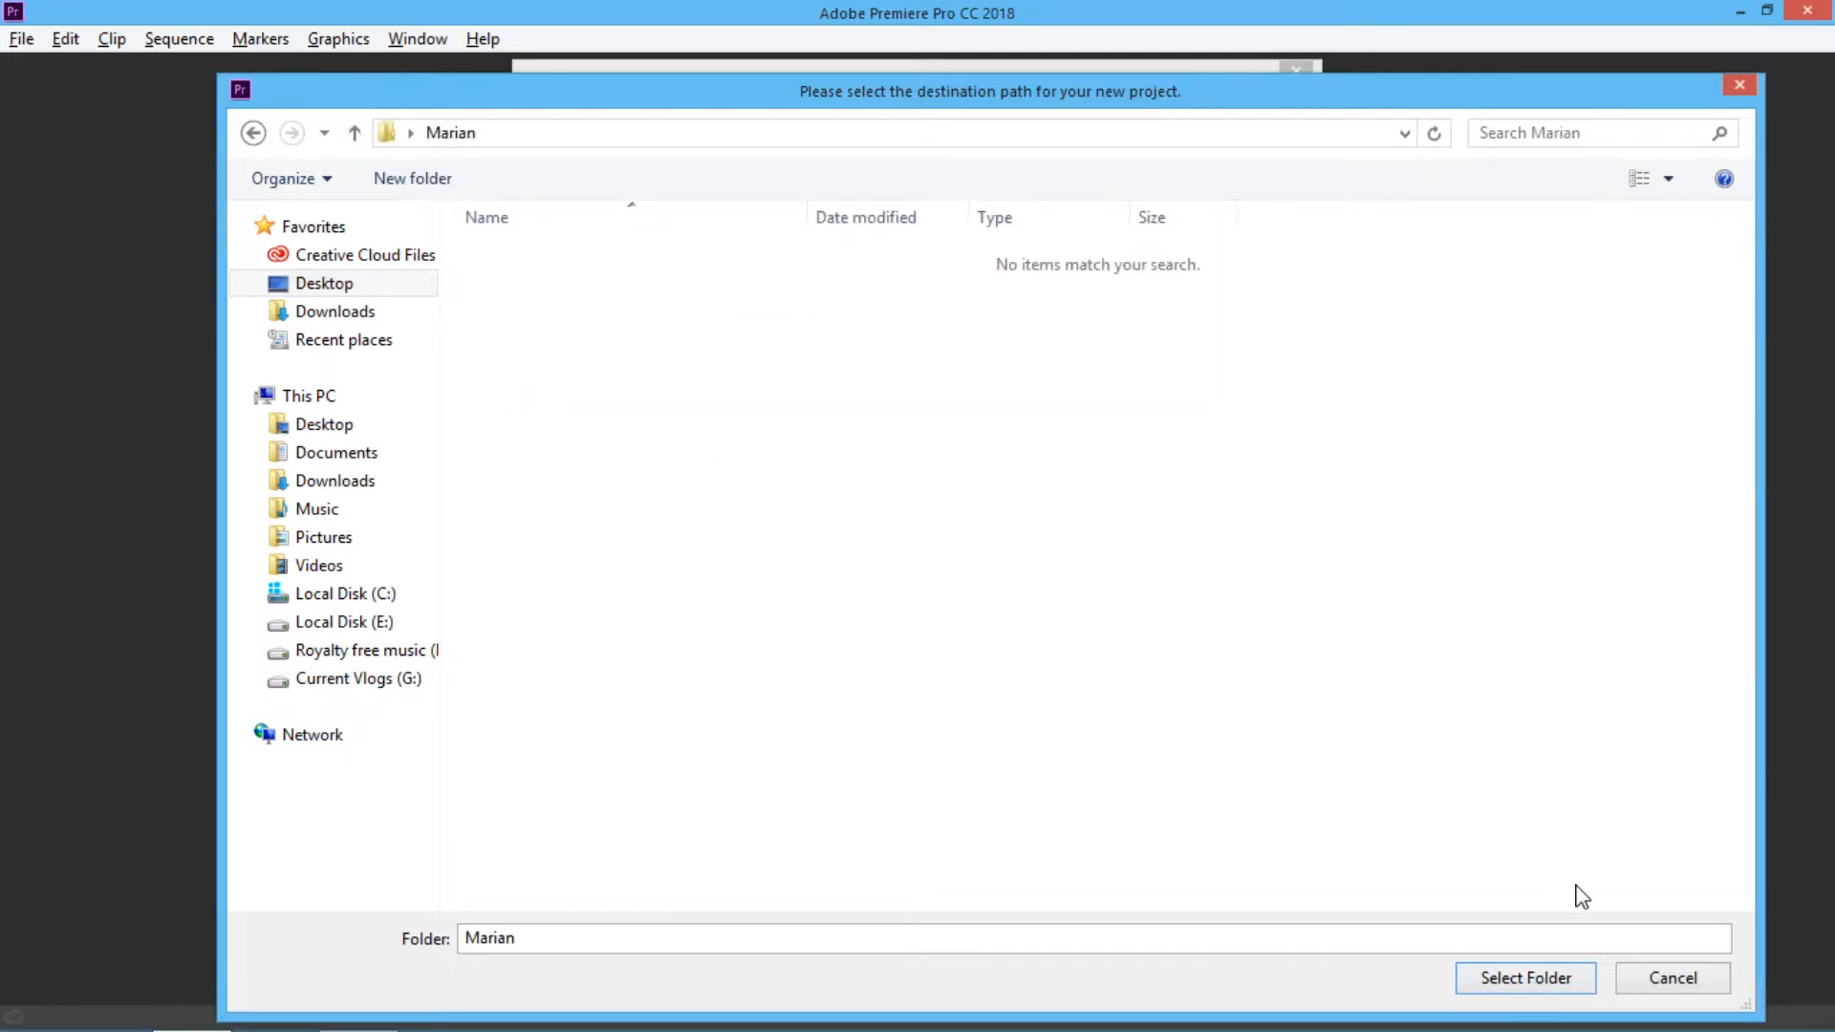
pyautogui.click(1527, 978)
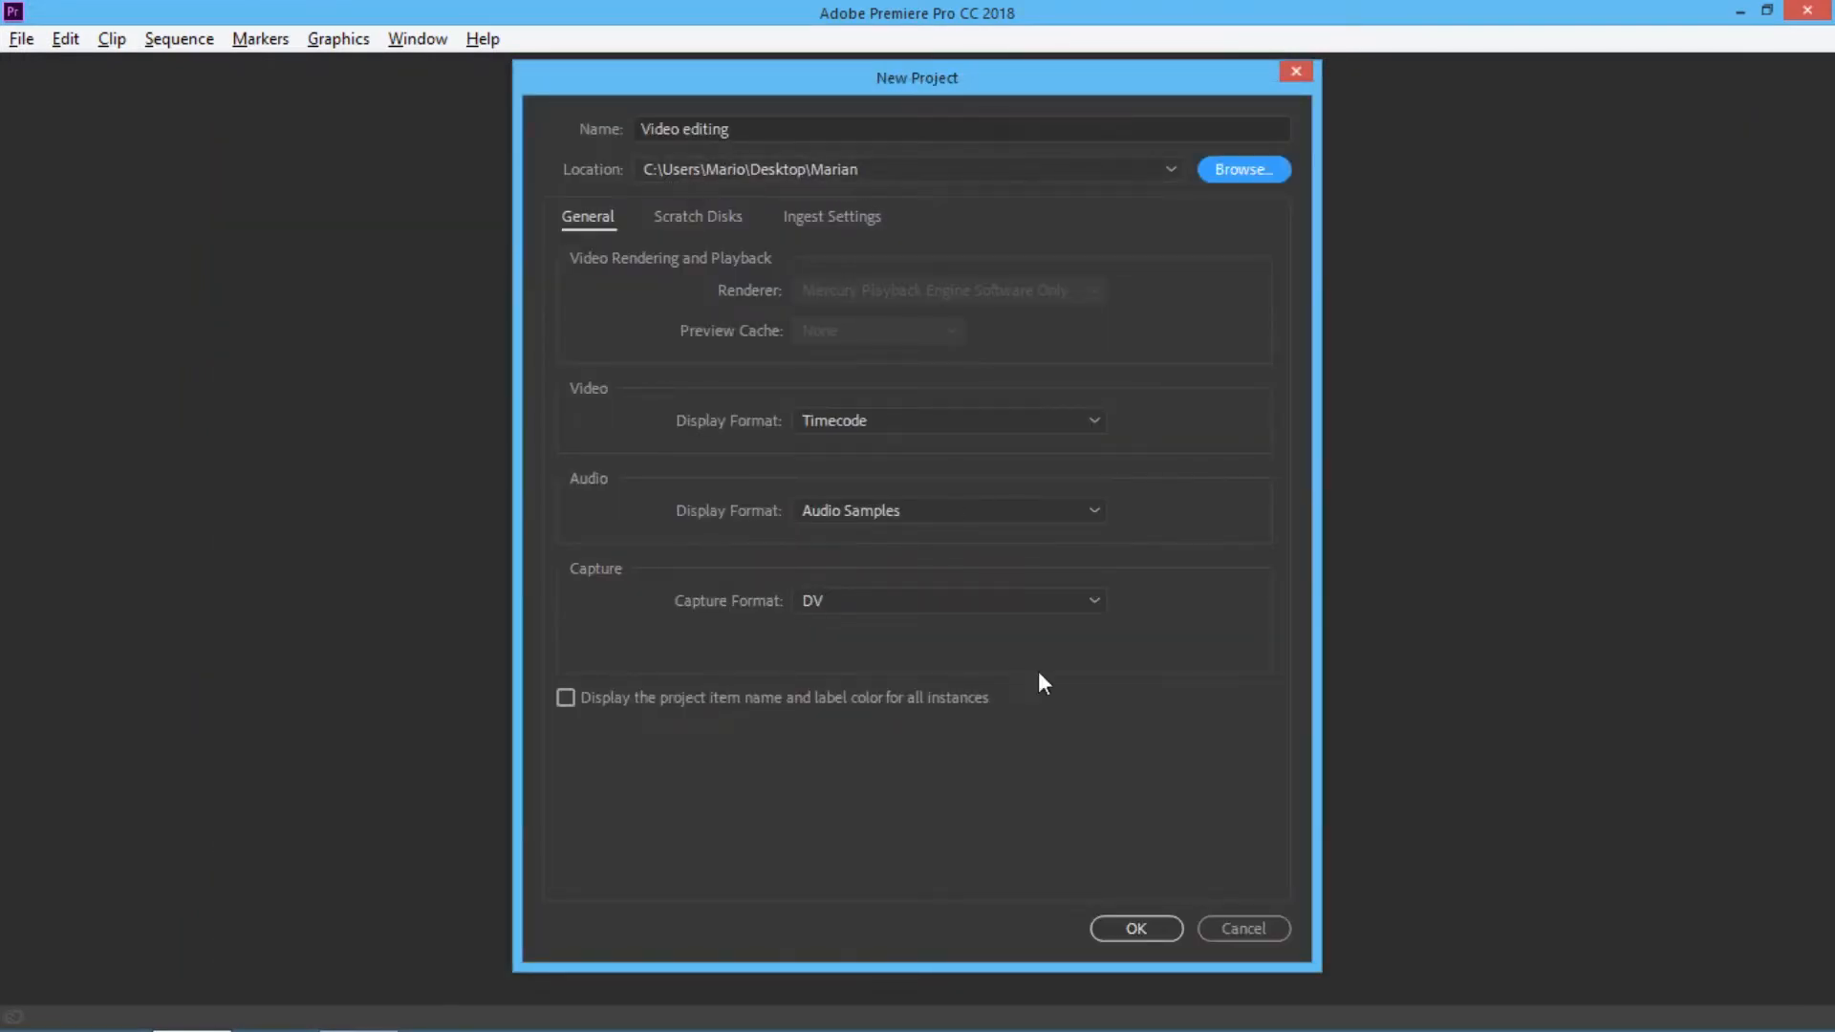
pyautogui.click(1138, 929)
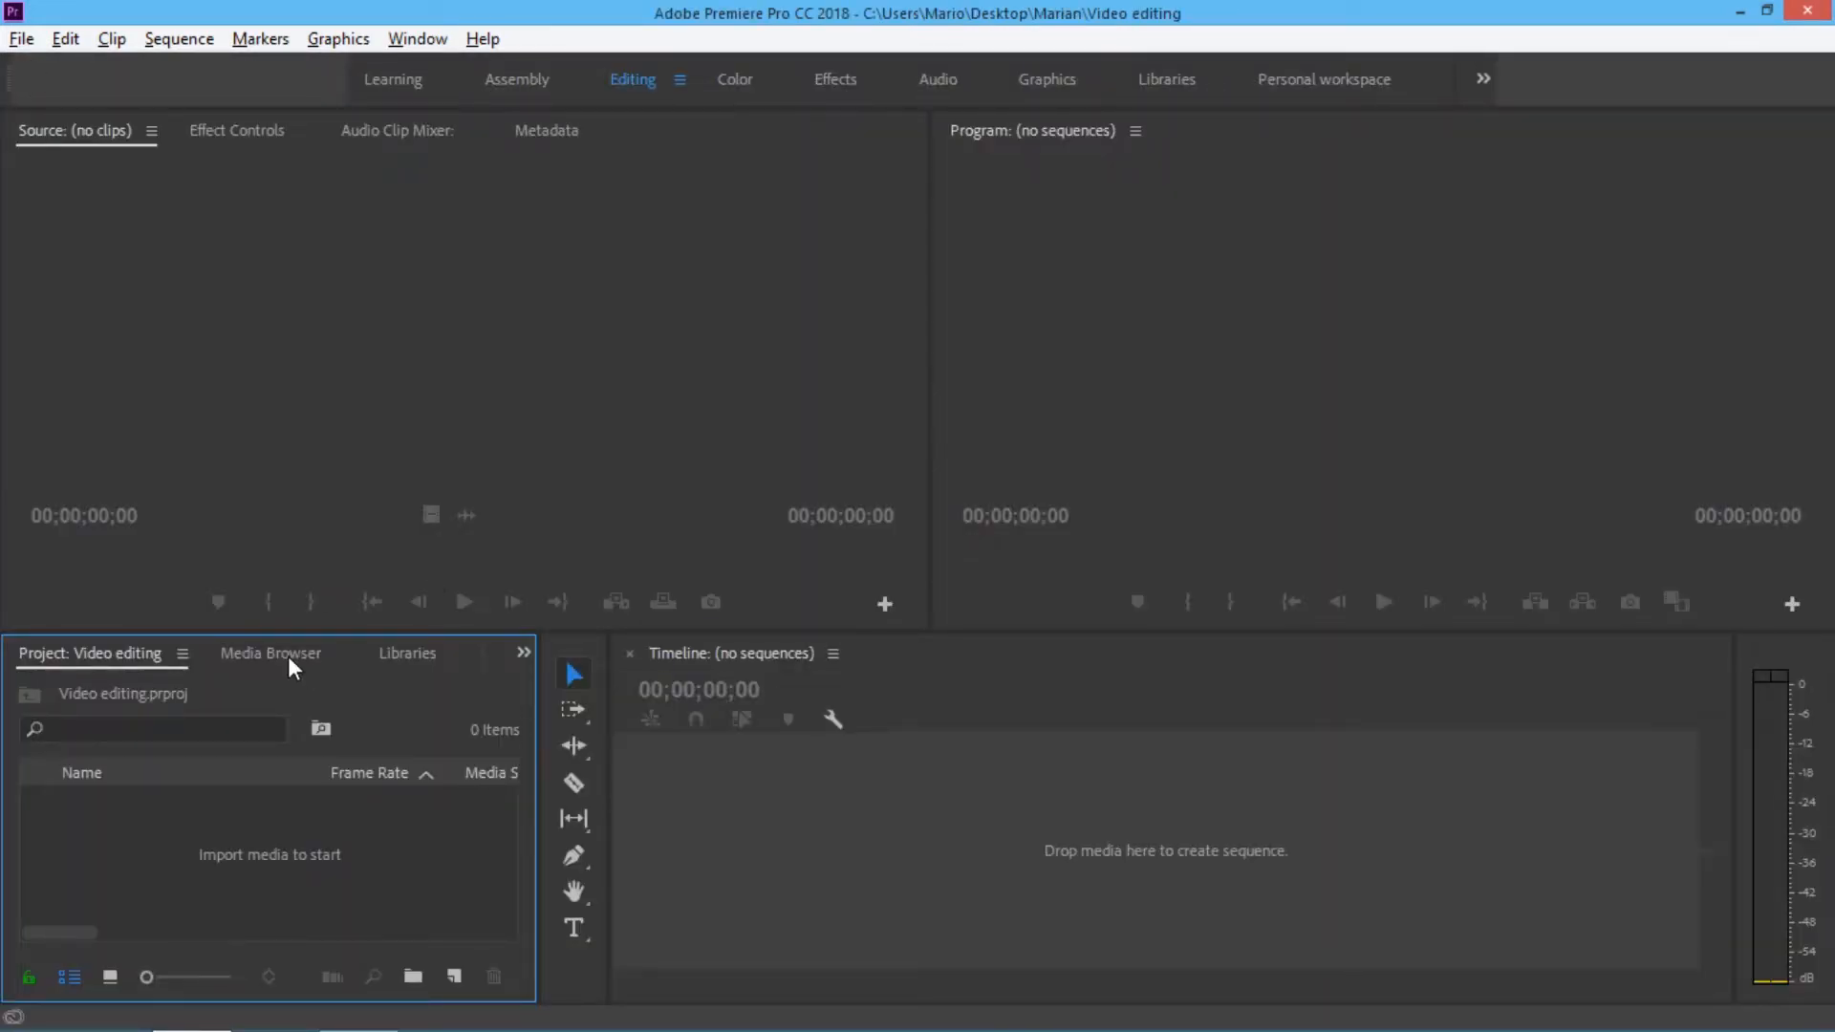
# - Add a new bin named Audio to the project
pyautogui.rightClick(122, 845)
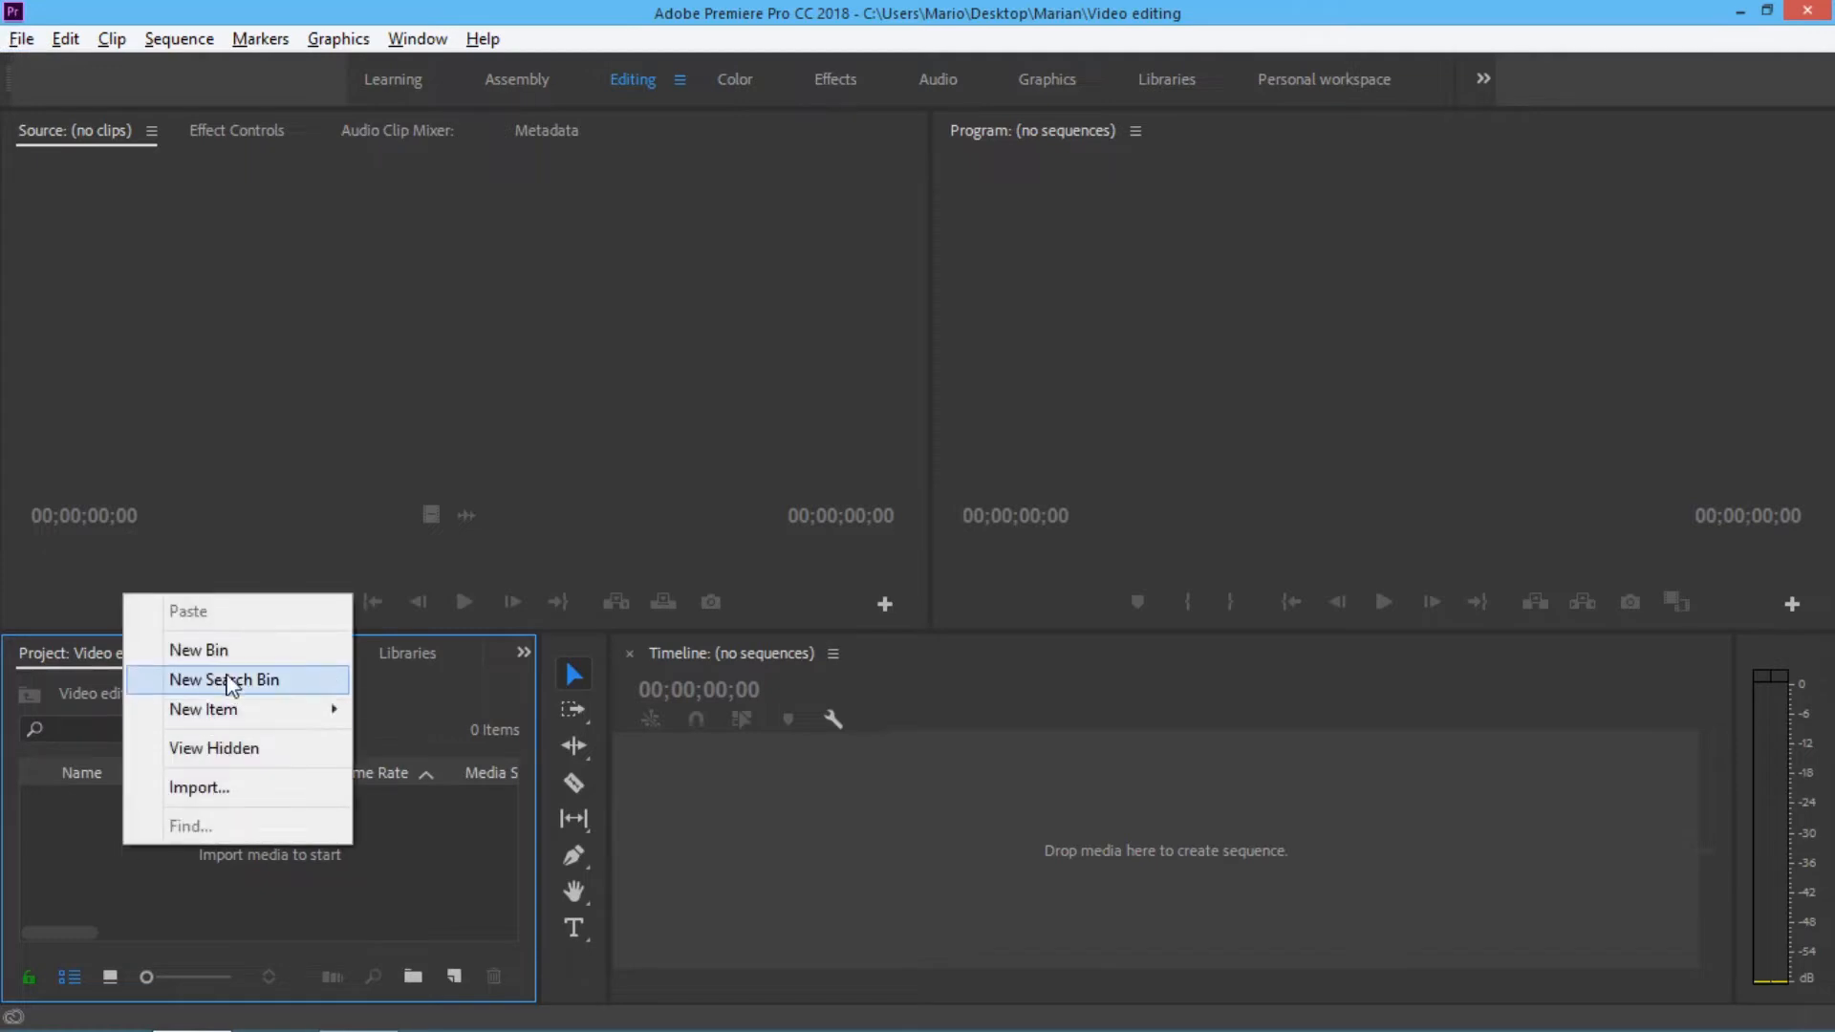
pyautogui.click(241, 642)
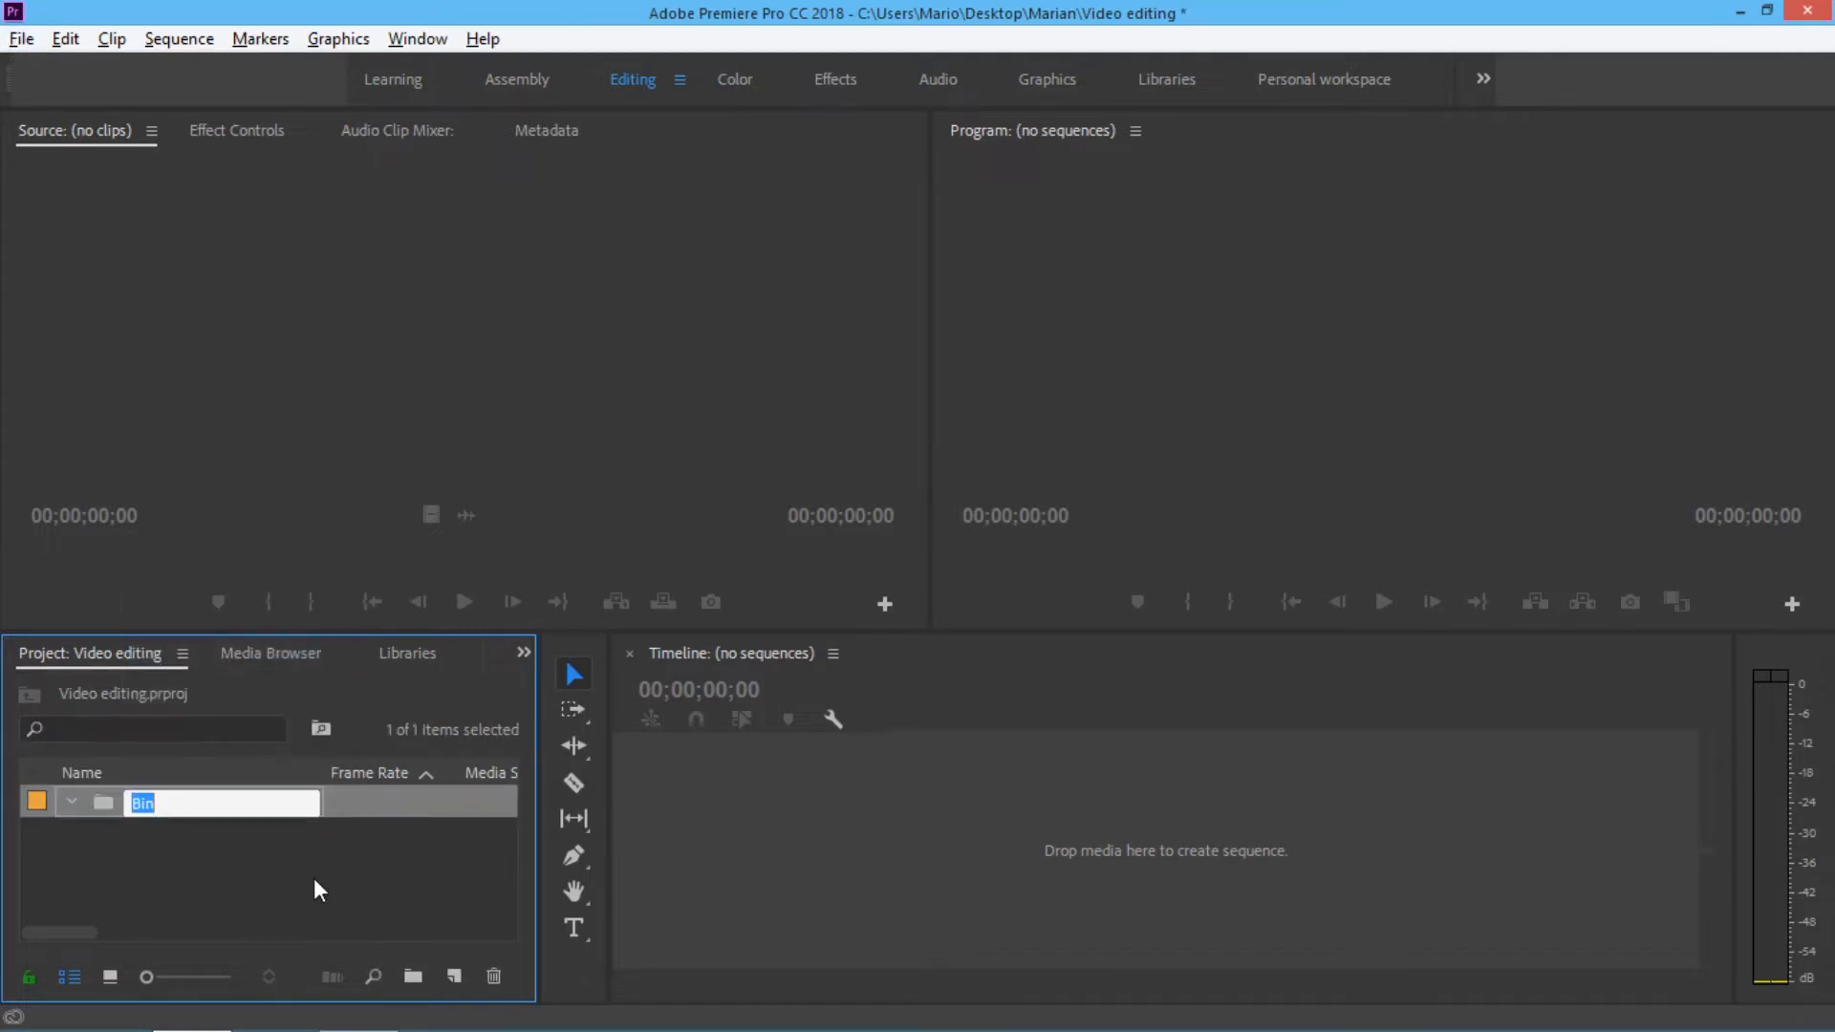
pyautogui.write('Audio')
pyautogui.press('Return')
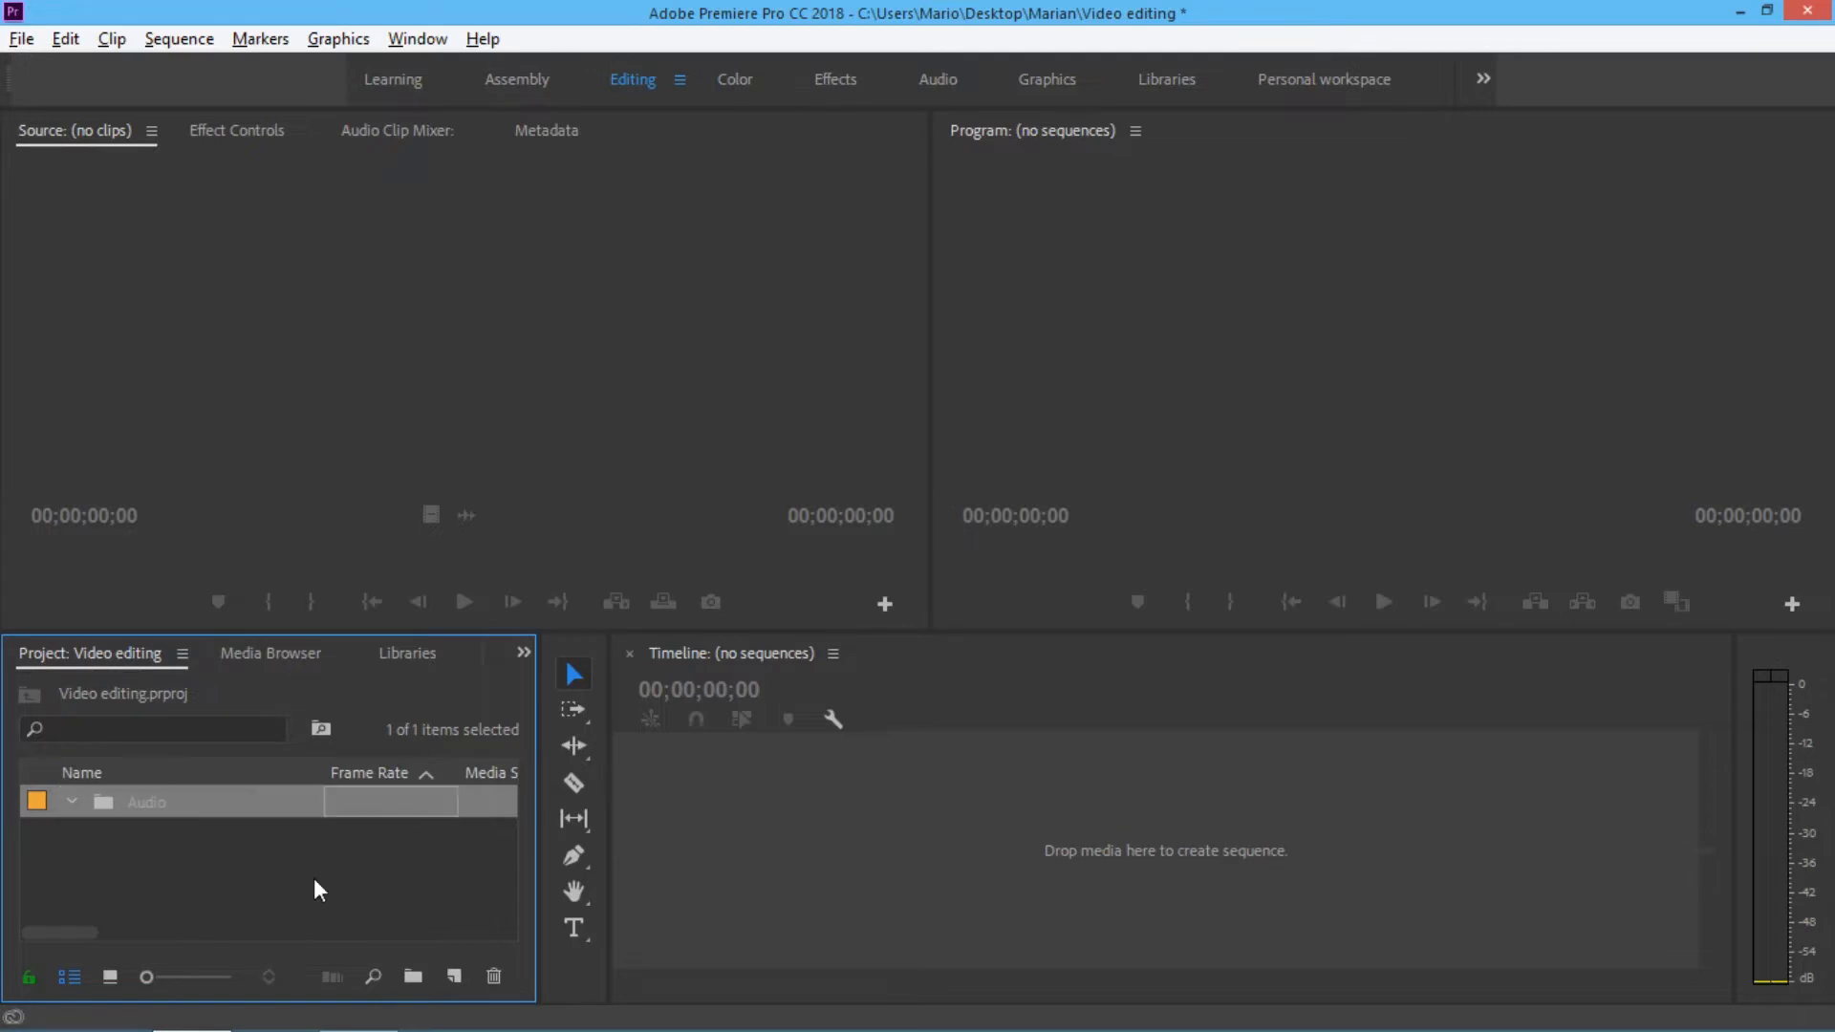
# - Add a second bin named Video at the project's root level and collapse the bins
pyautogui.rightClick(316, 879)
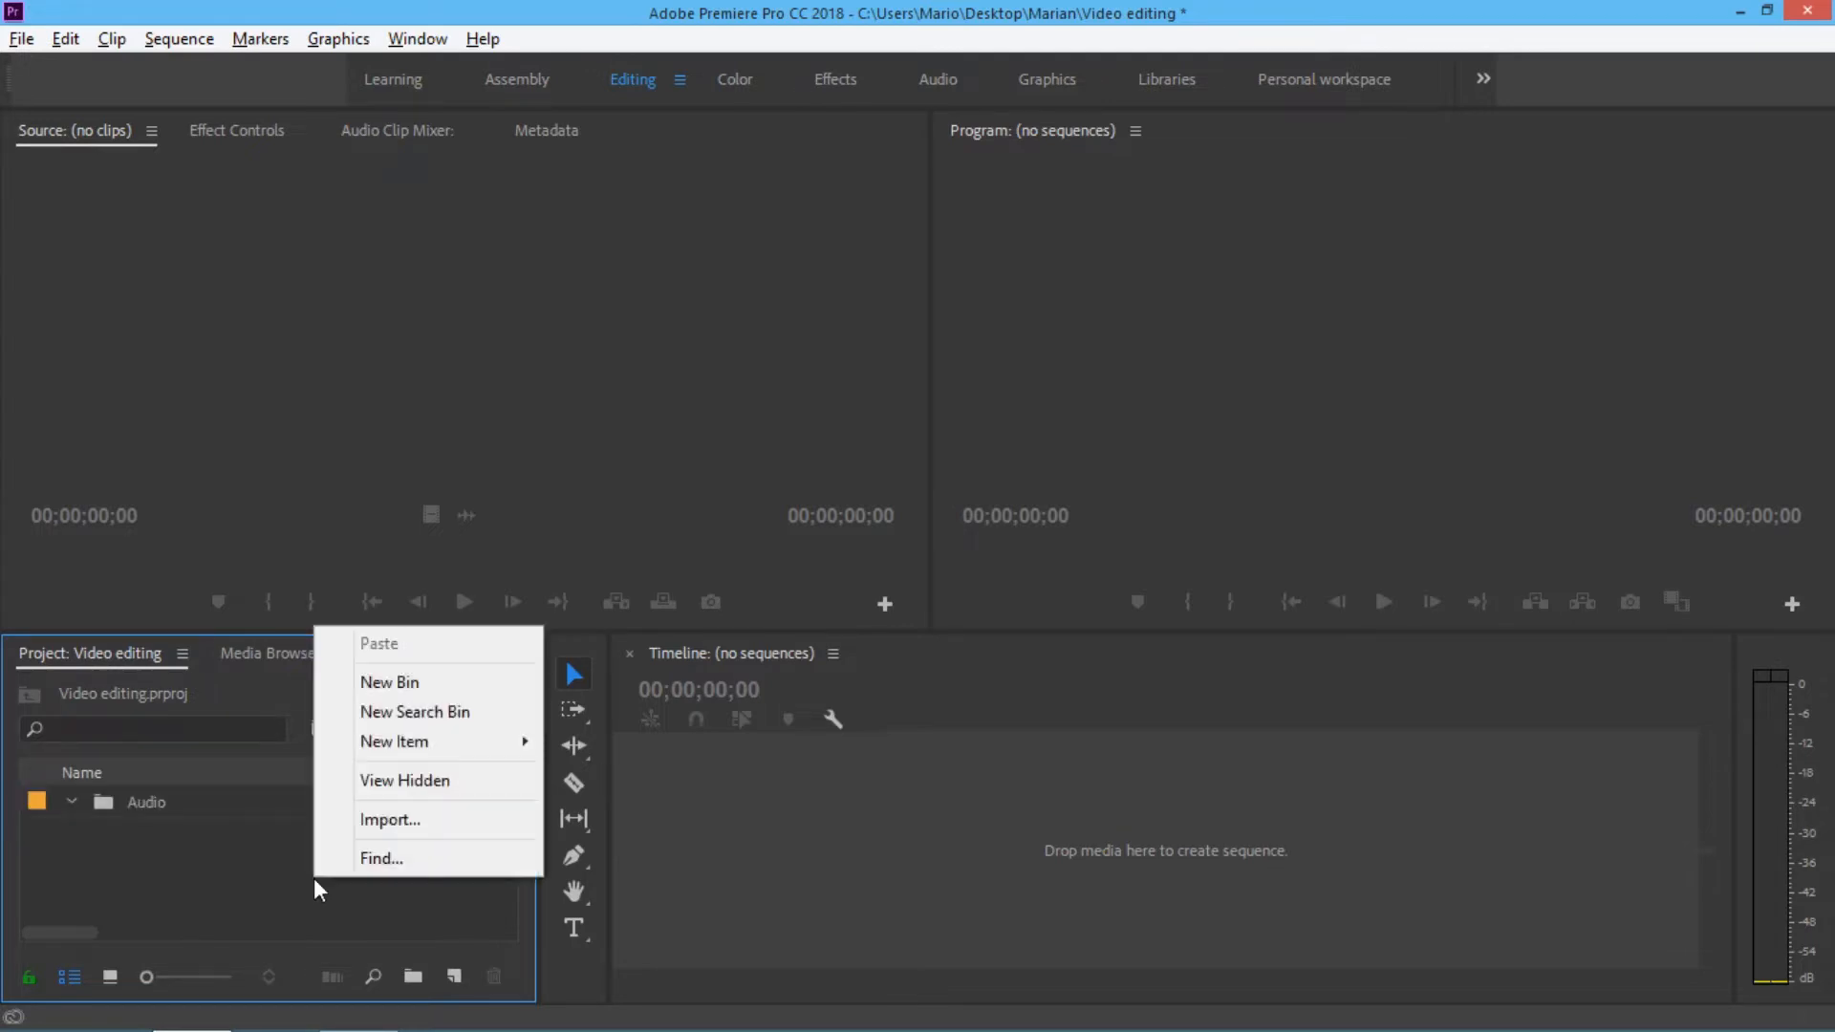
pyautogui.click(387, 692)
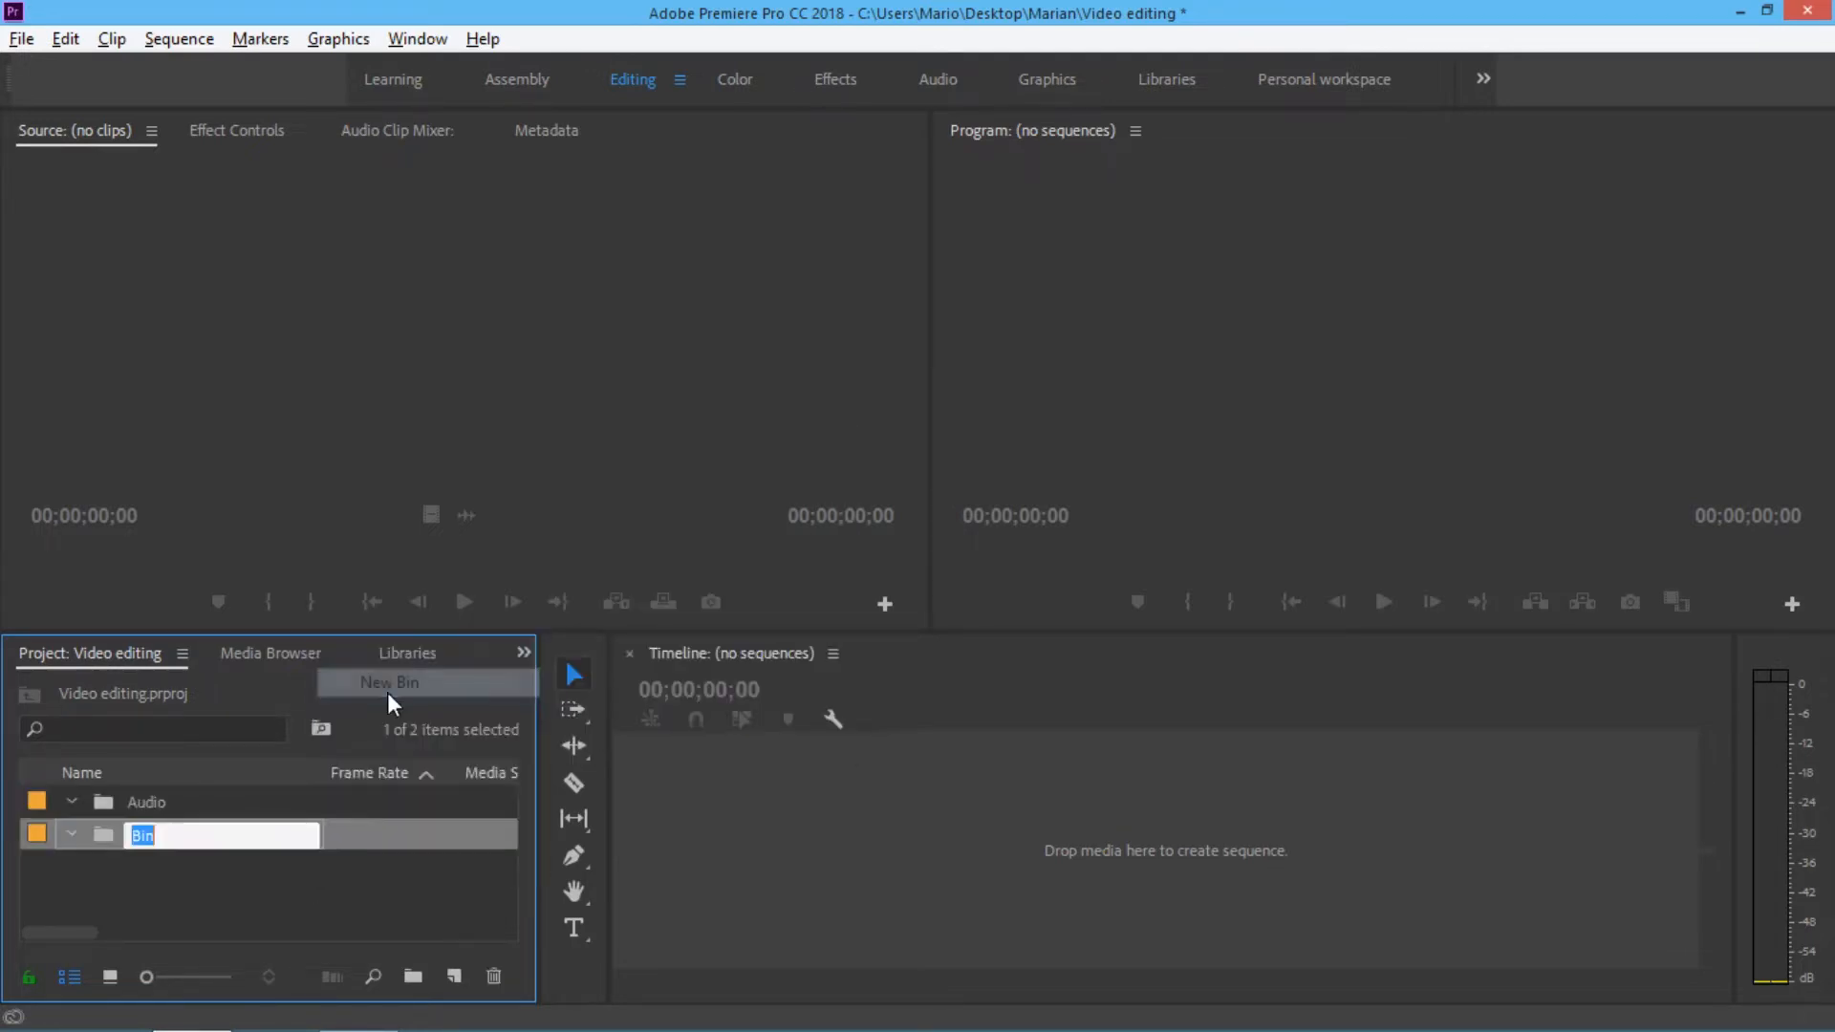
pyautogui.write('Video')
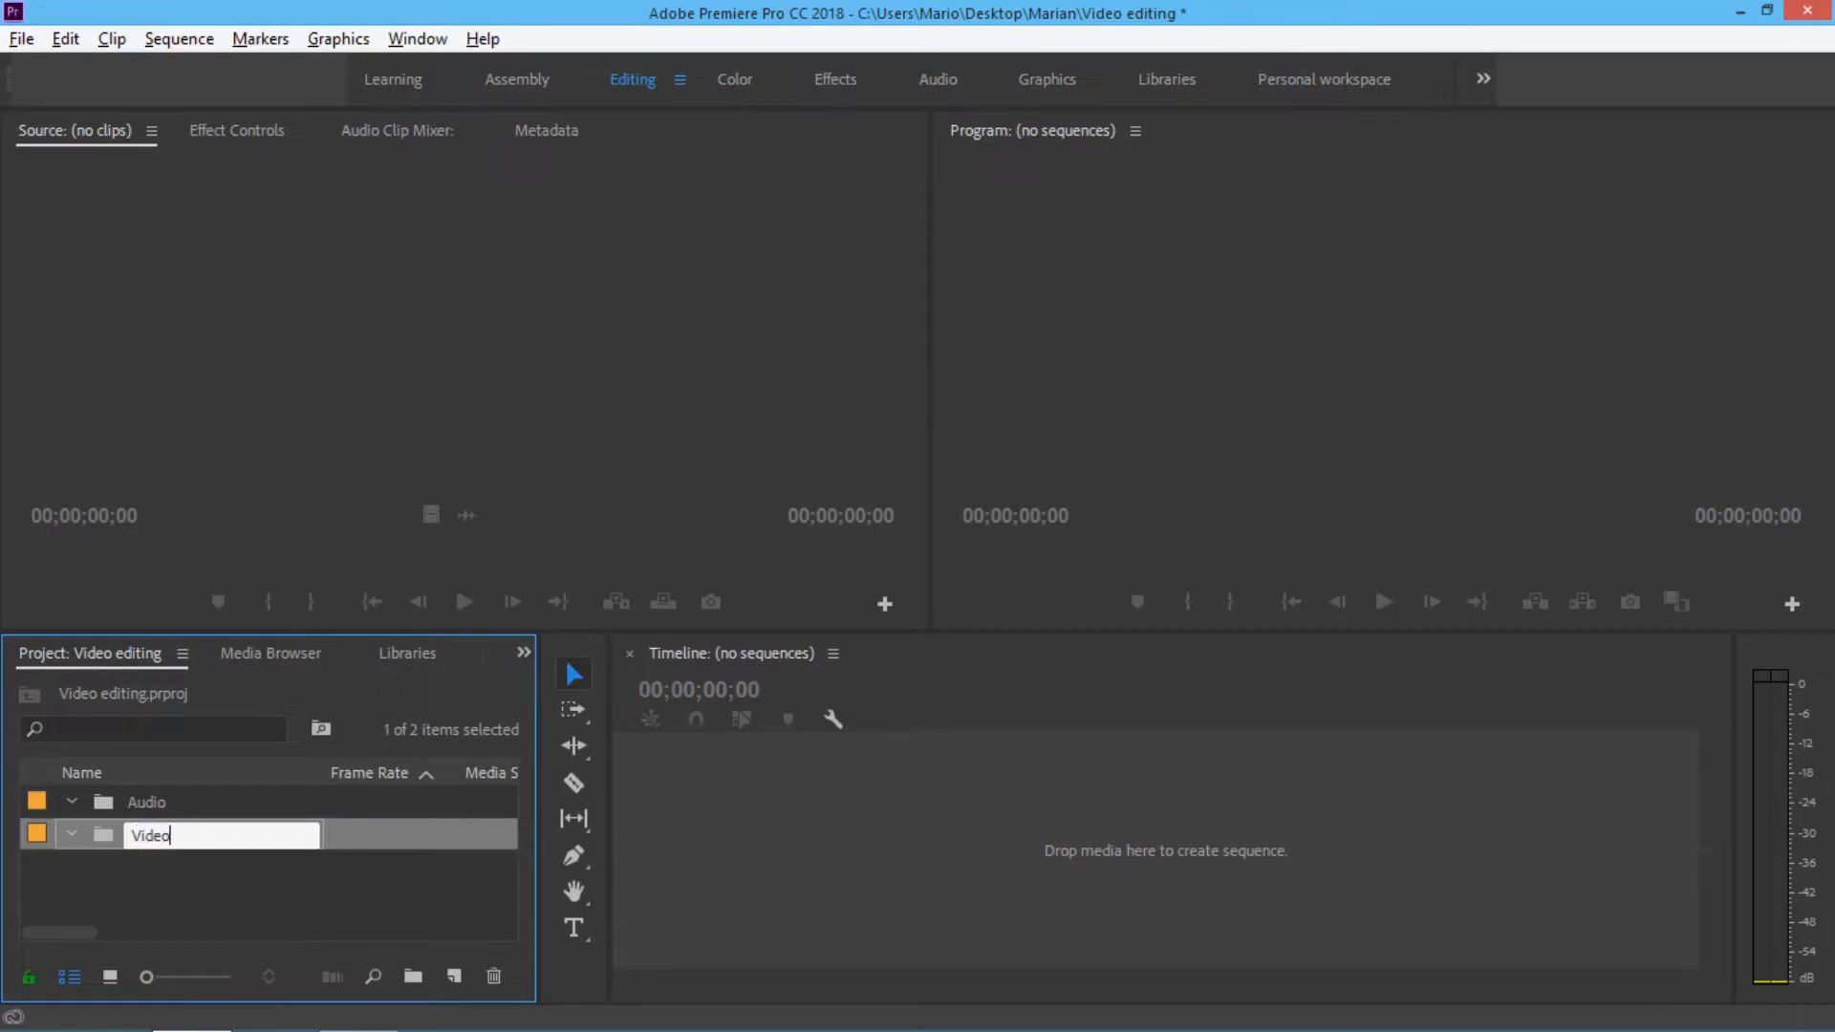
pyautogui.press('Return')
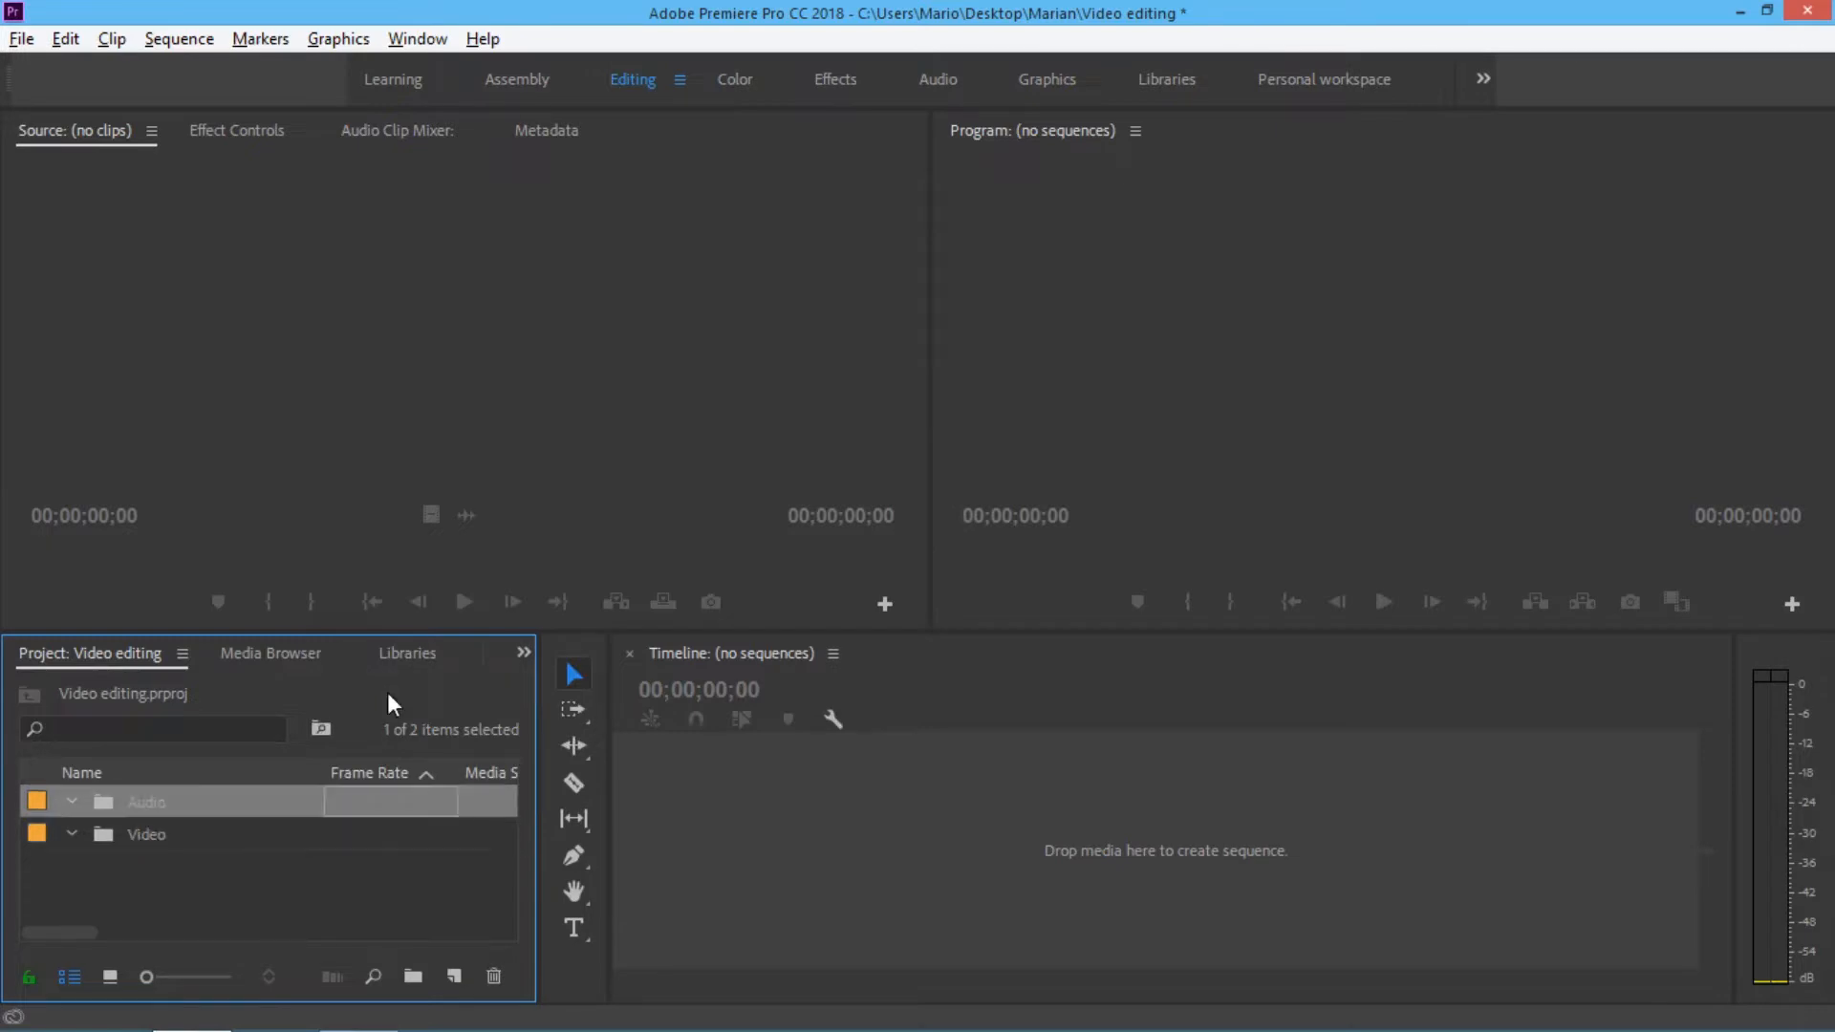
pyautogui.click(69, 827)
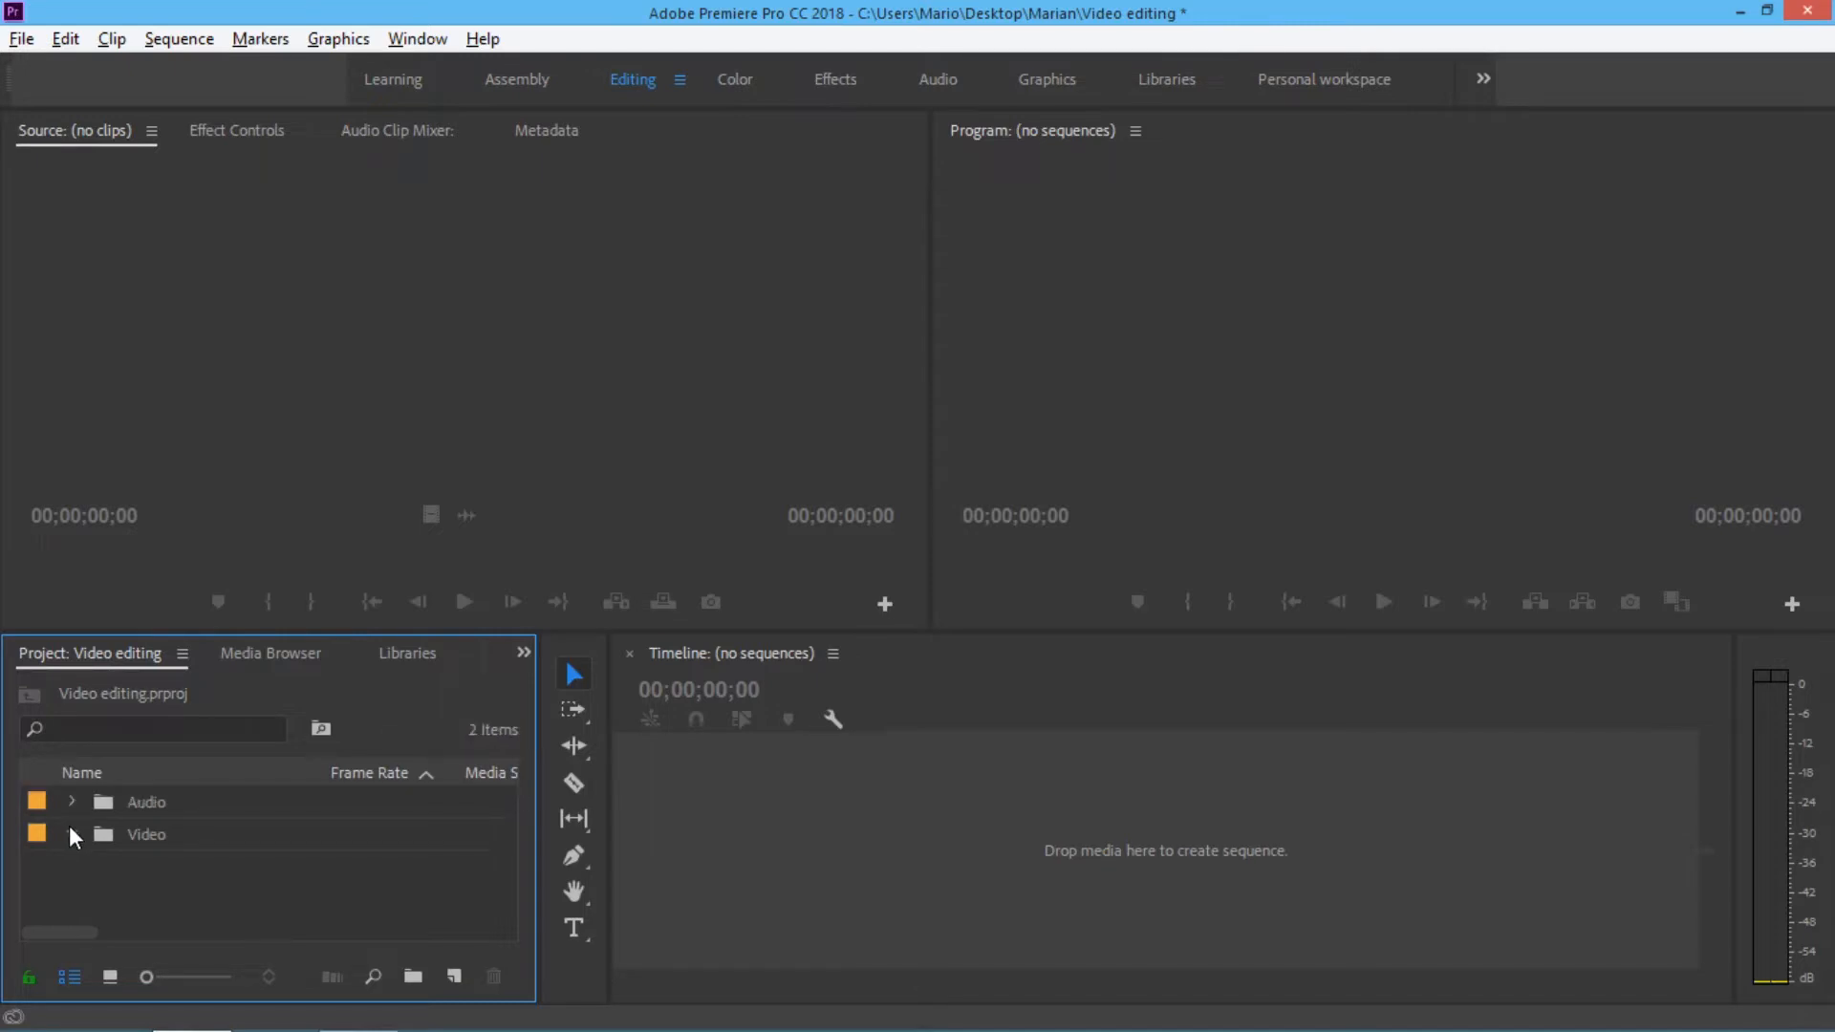
# - Import the Sci-Fi Wash file from the Media\Audios folder into the Audio bin
pyautogui.doubleClick(106, 805)
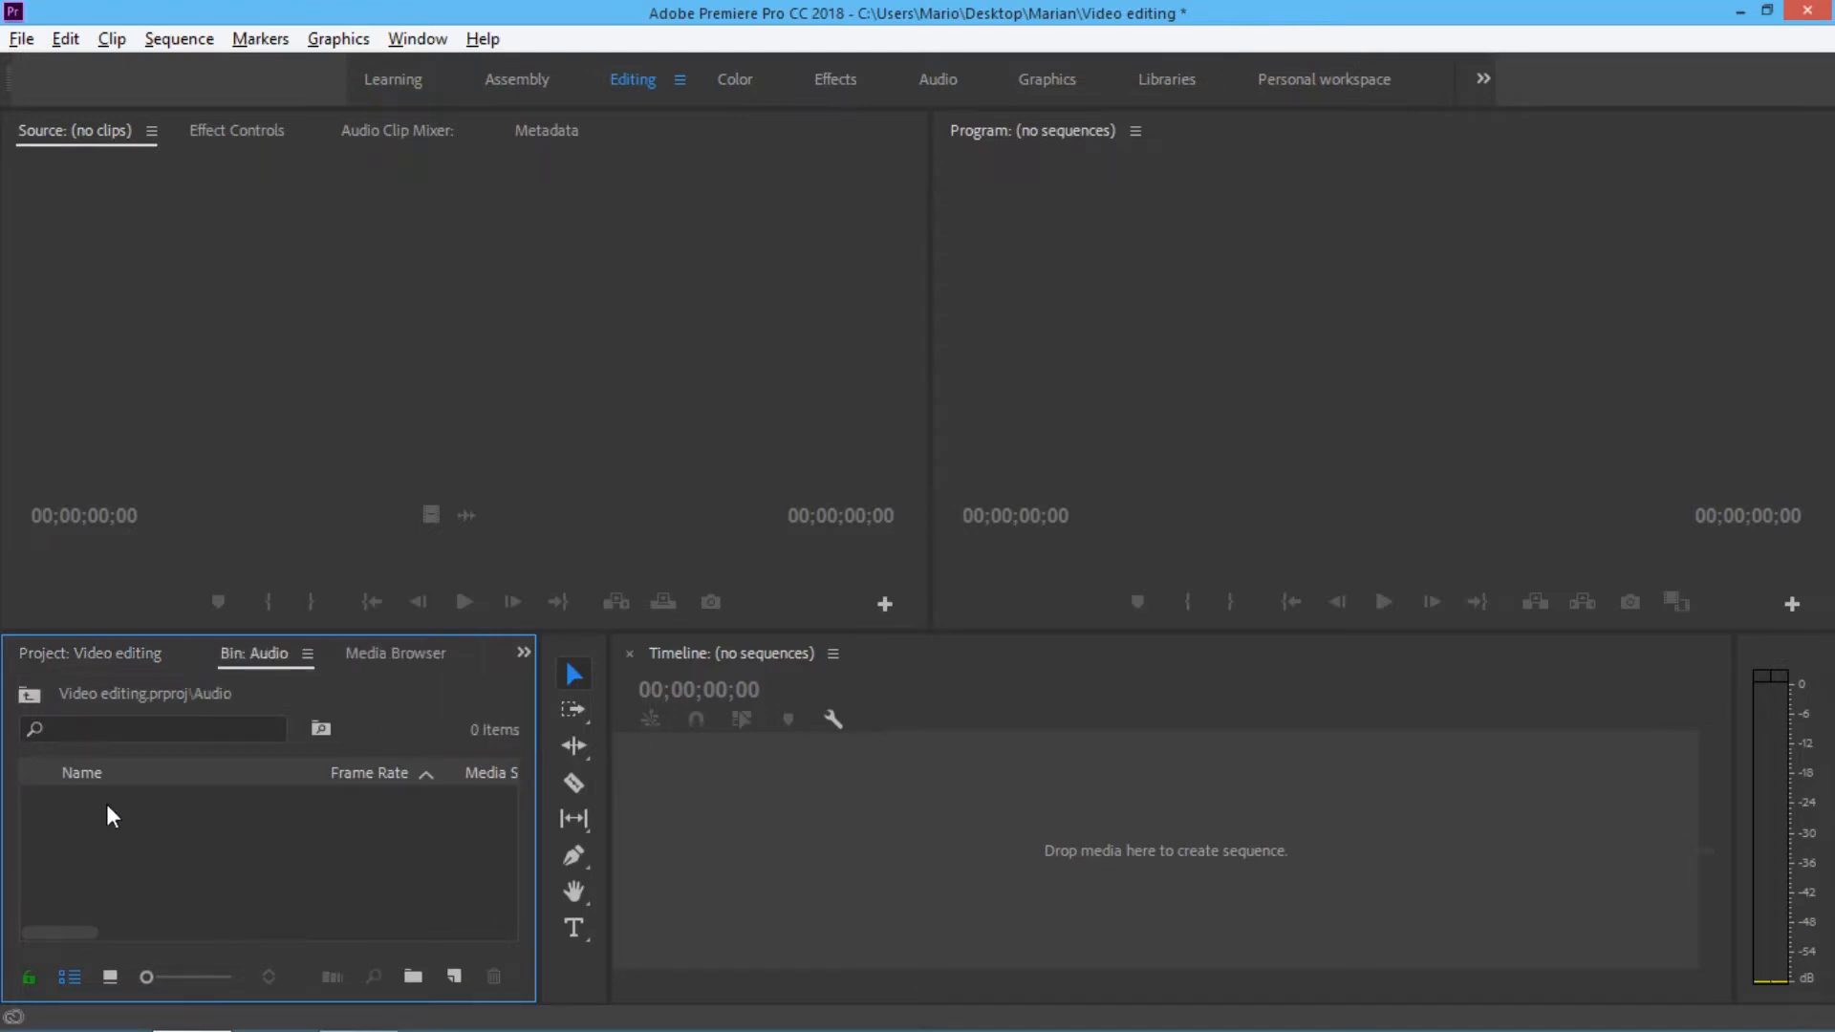
pyautogui.doubleClick(107, 805)
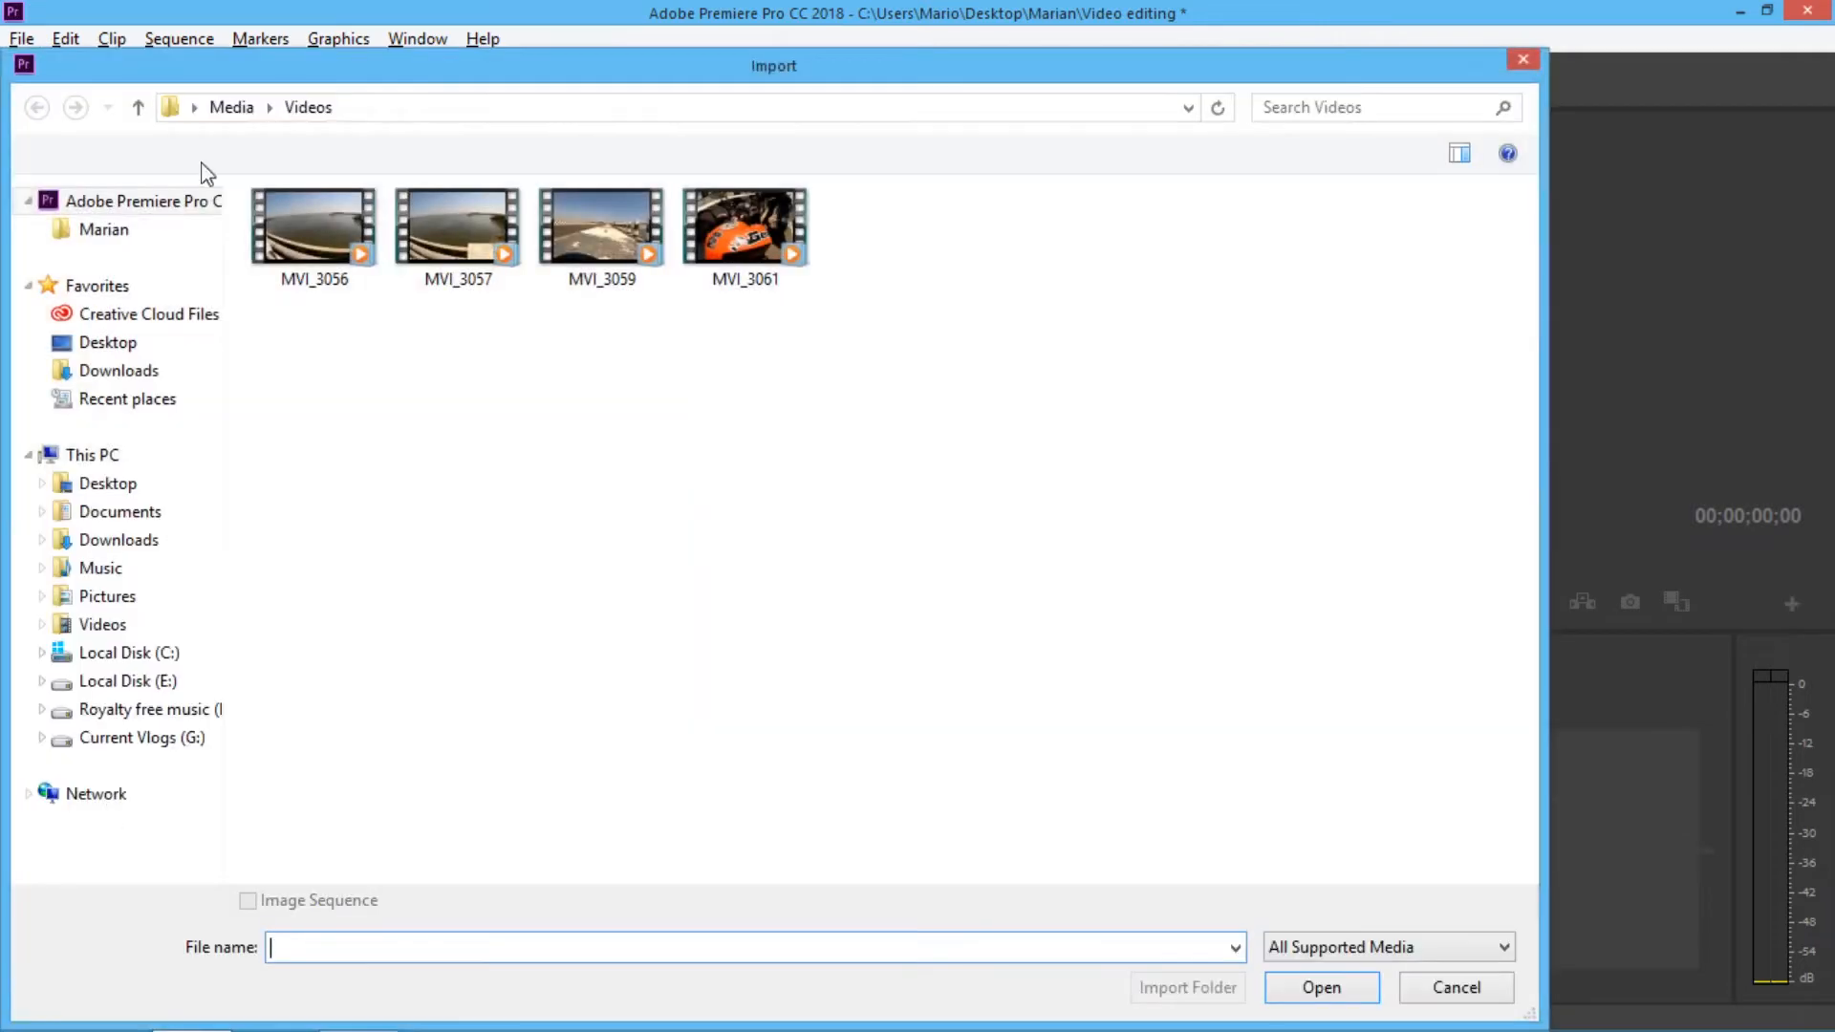
pyautogui.click(243, 108)
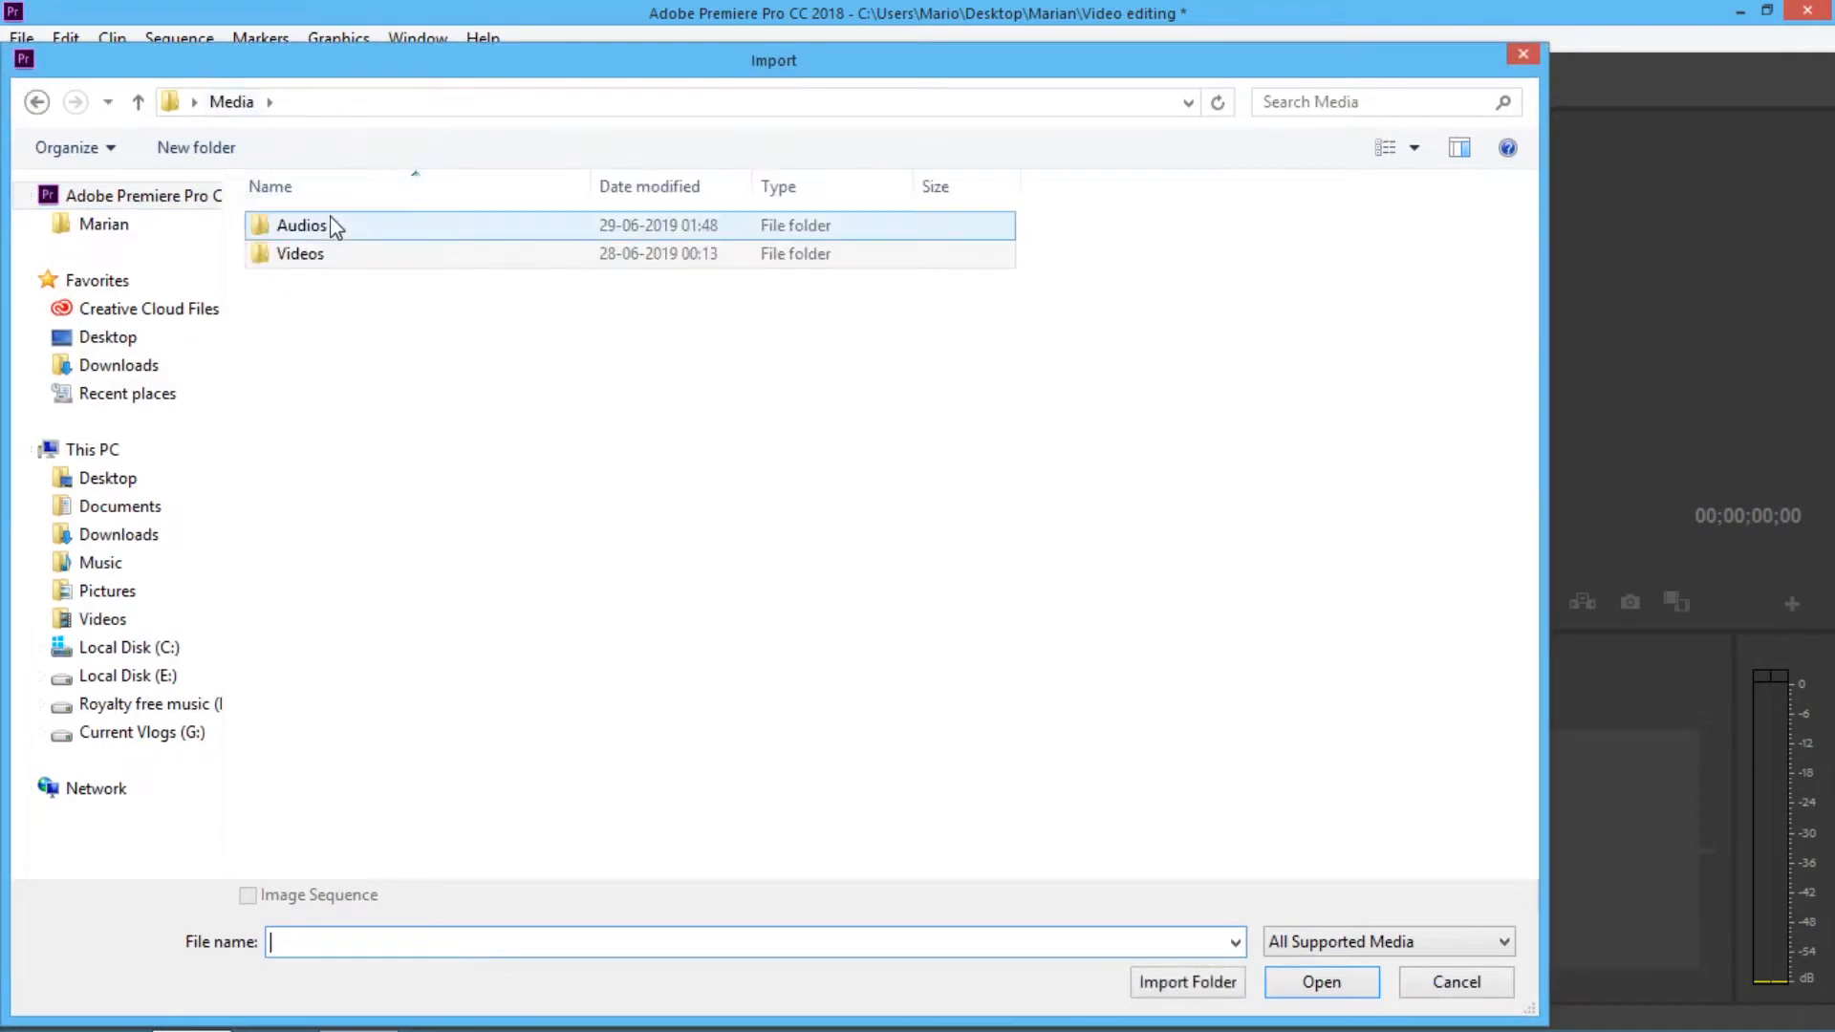
pyautogui.click(331, 227)
pyautogui.doubleClick(323, 234)
pyautogui.doubleClick(328, 235)
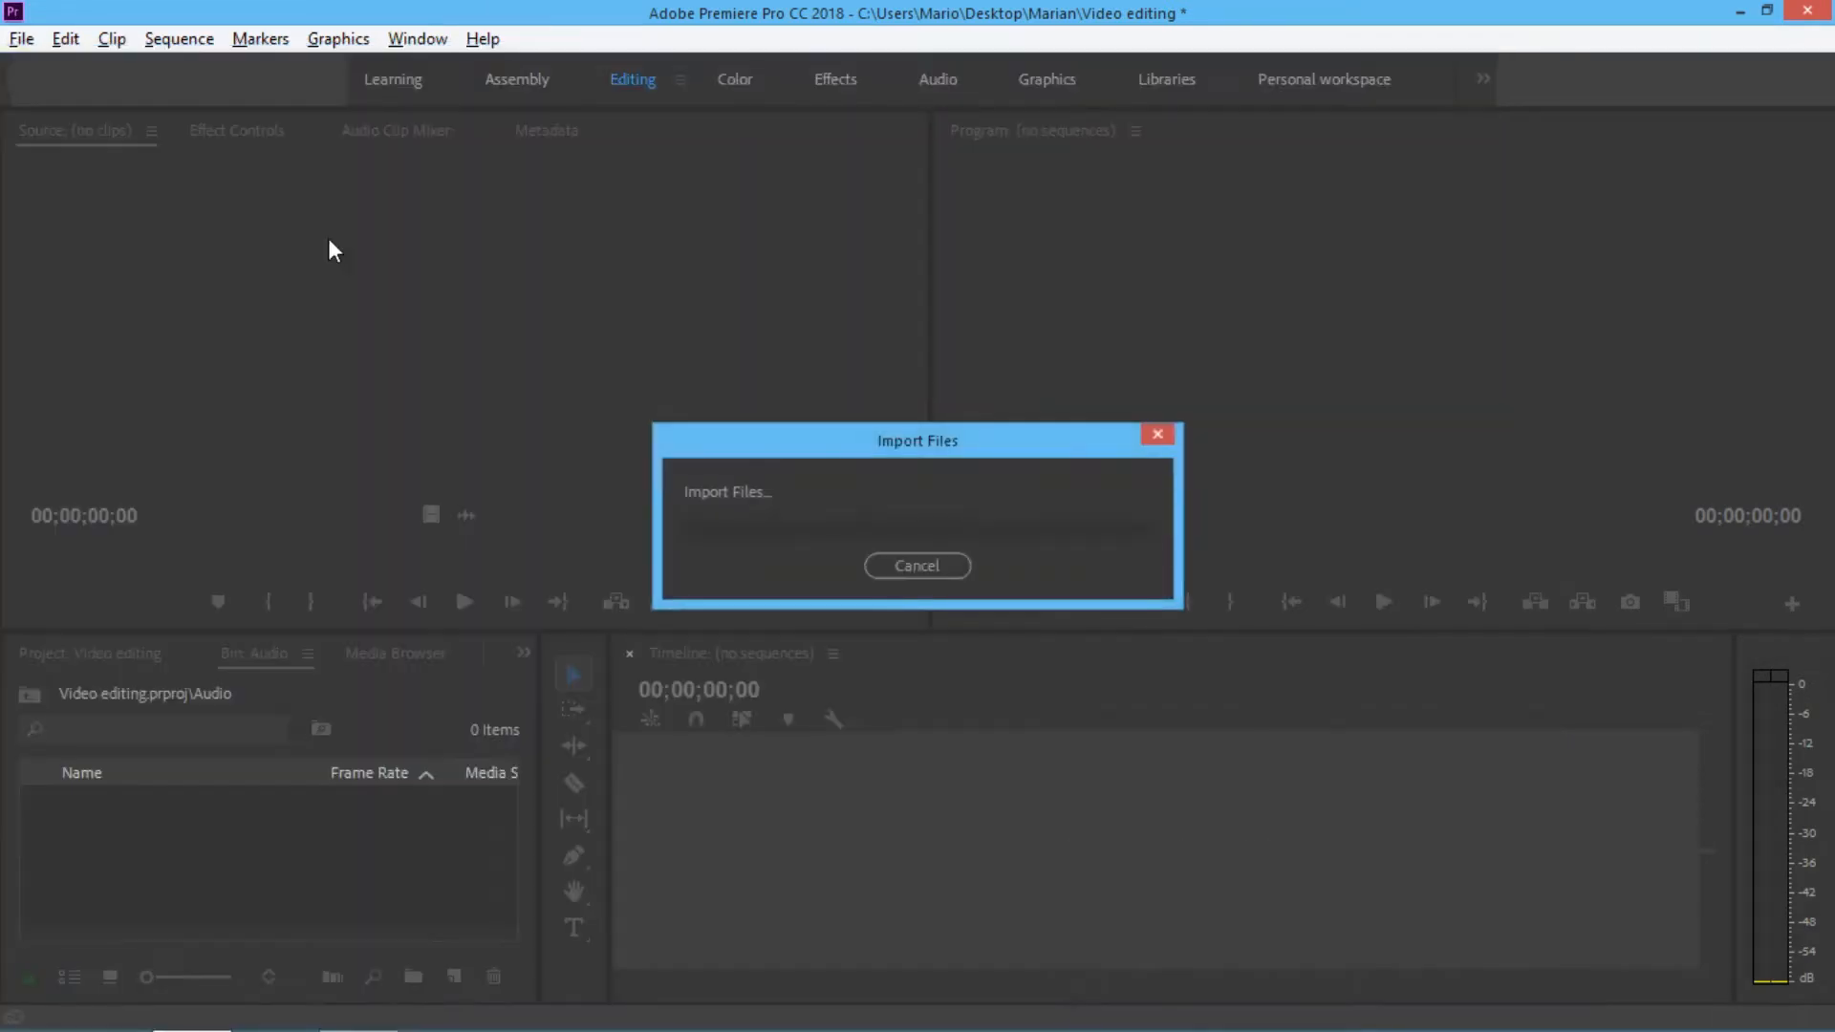
# - Import the MVI_3057 clip from the Media\Videos folder into the Video bin
pyautogui.click(29, 697)
pyautogui.doubleClick(134, 875)
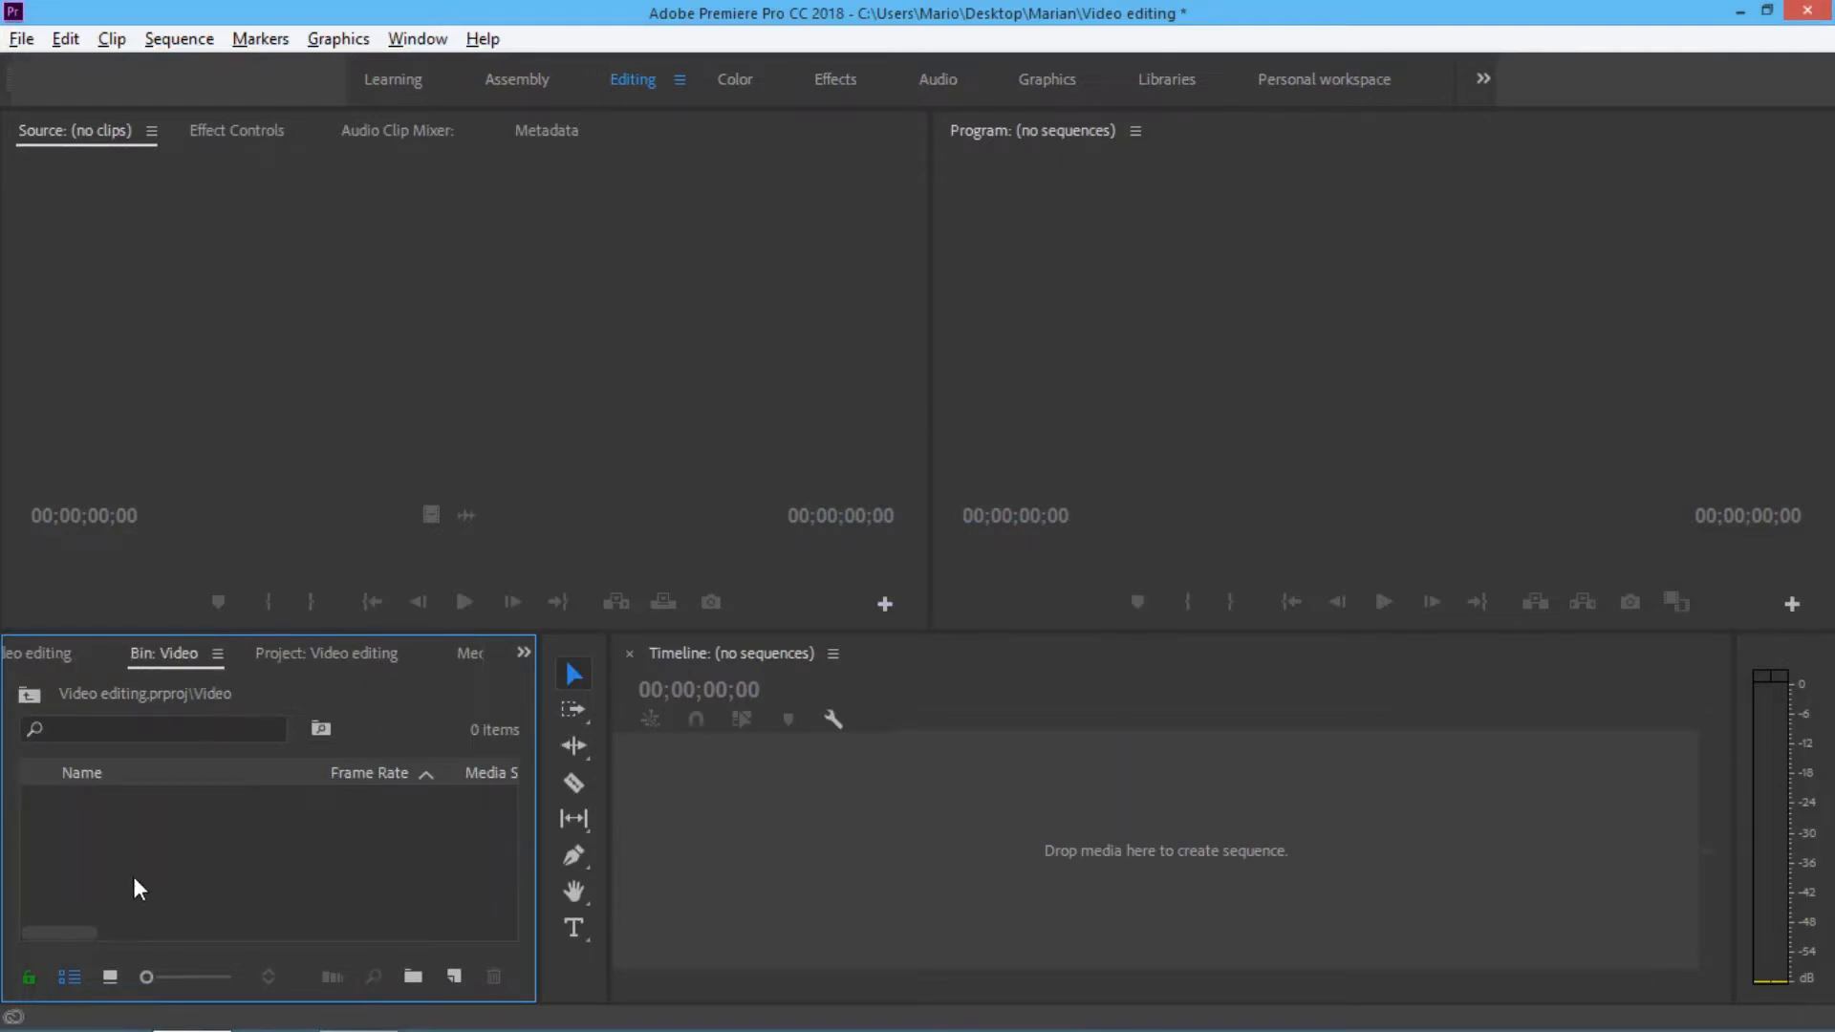
pyautogui.doubleClick(134, 877)
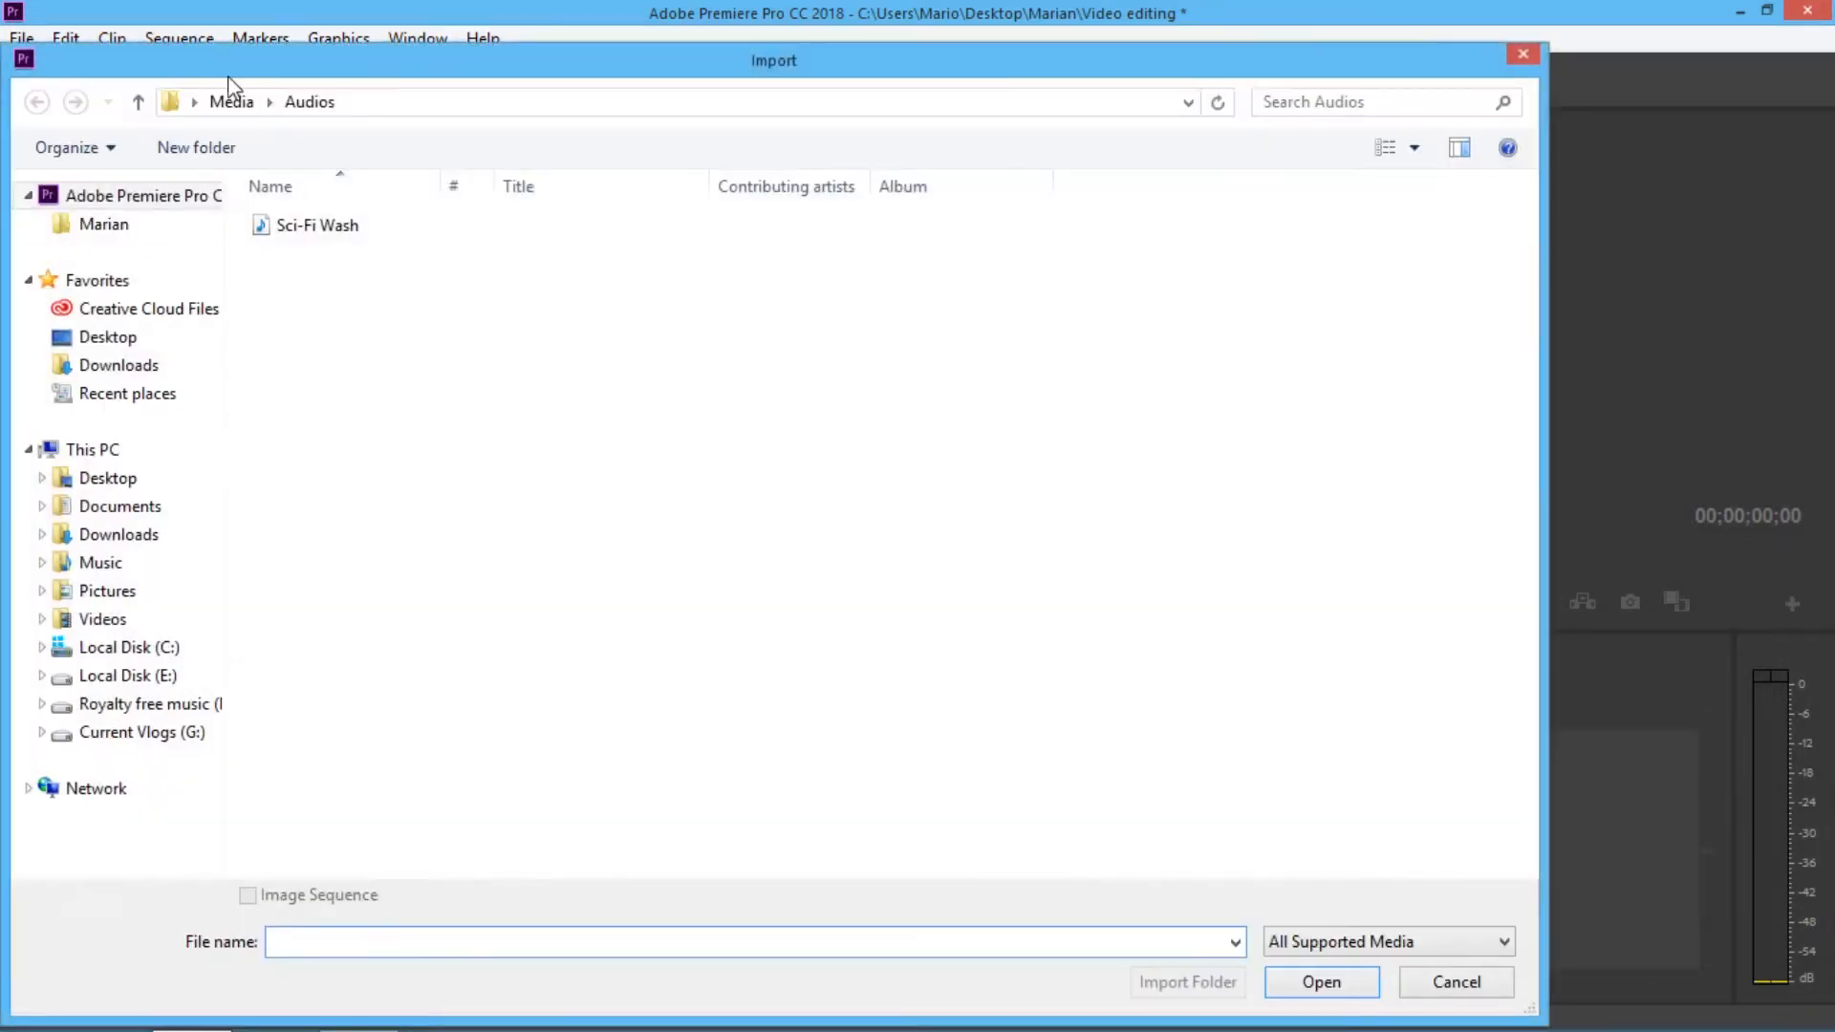
pyautogui.click(234, 102)
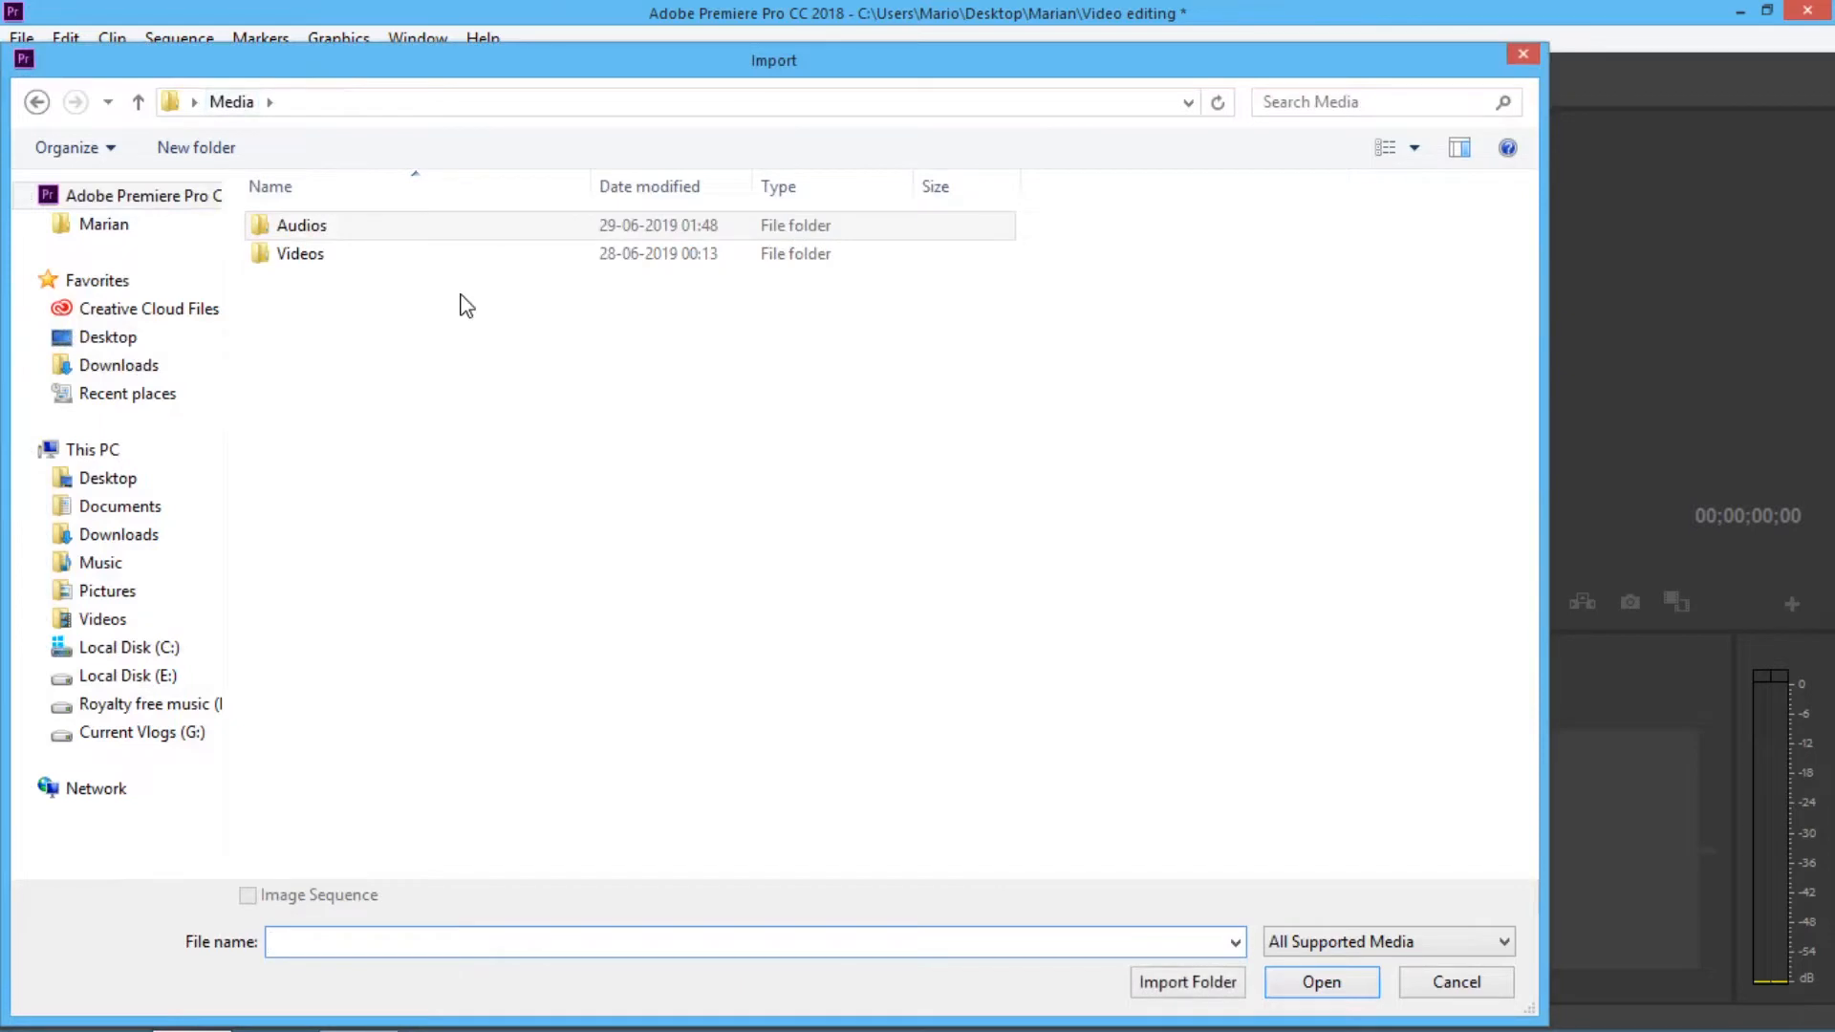
pyautogui.click(325, 256)
pyautogui.doubleClick(325, 256)
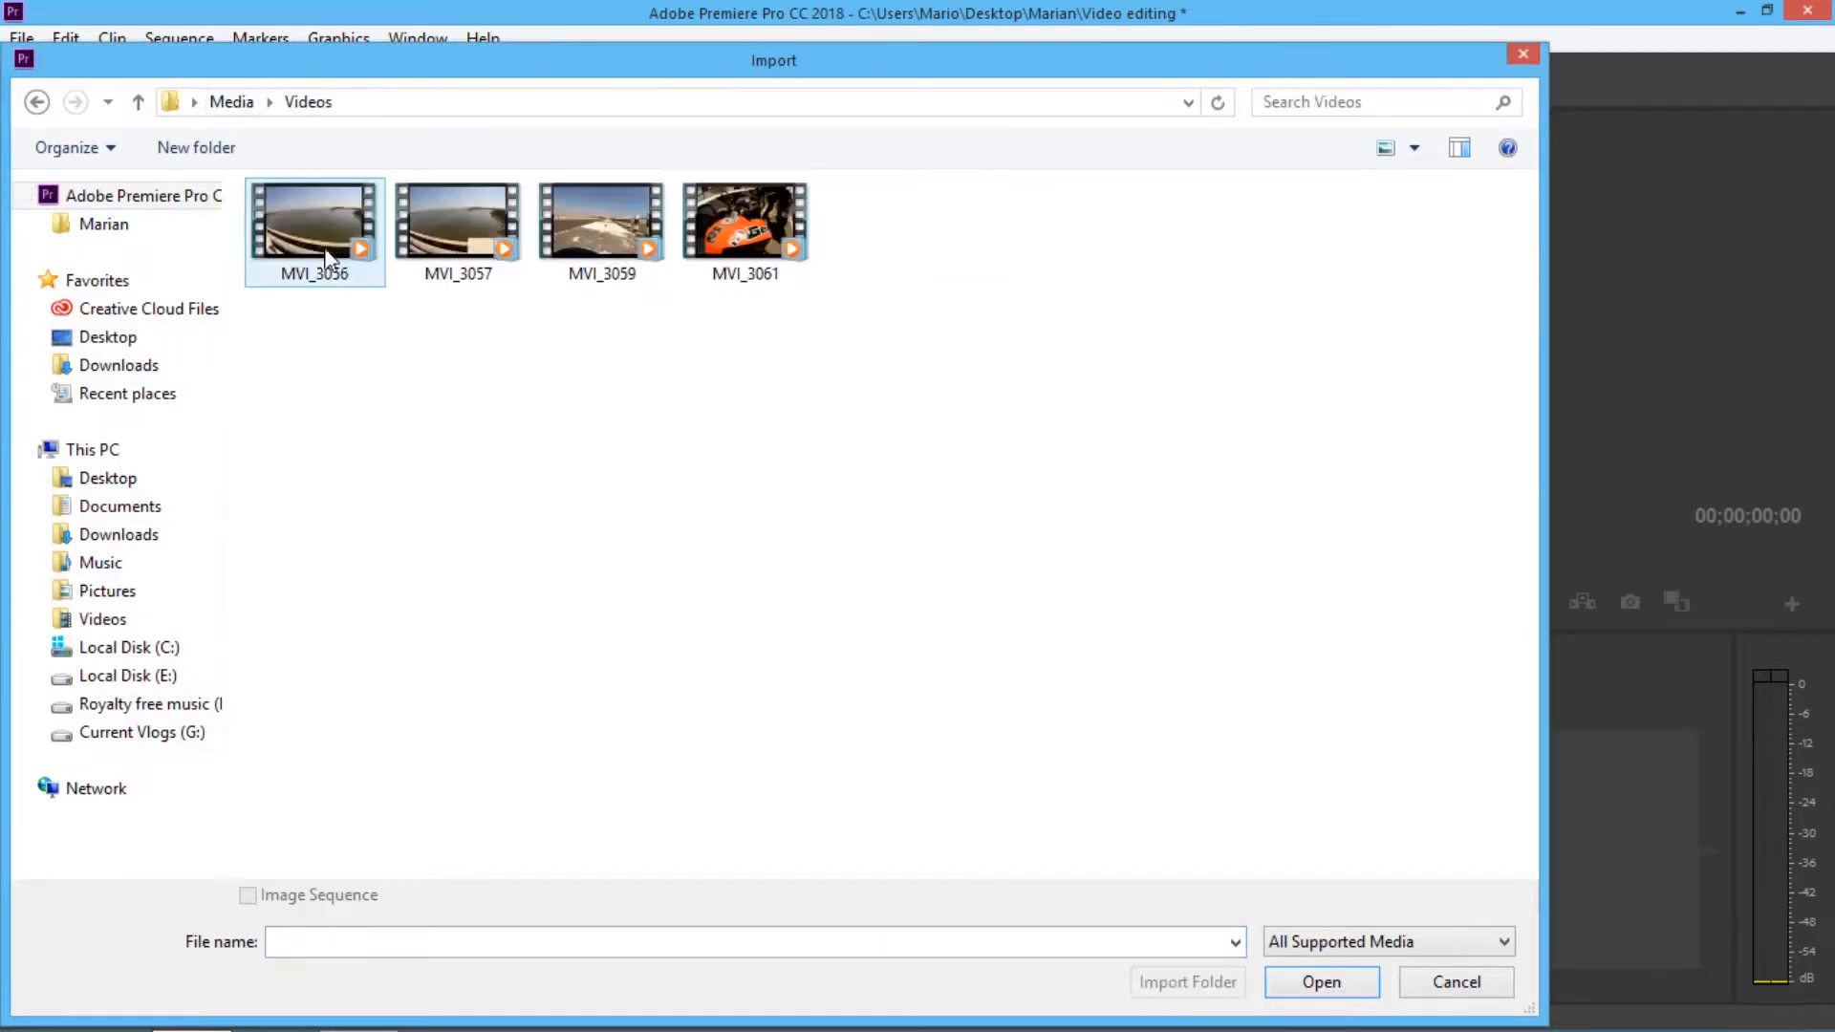
pyautogui.click(443, 250)
pyautogui.doubleClick(442, 251)
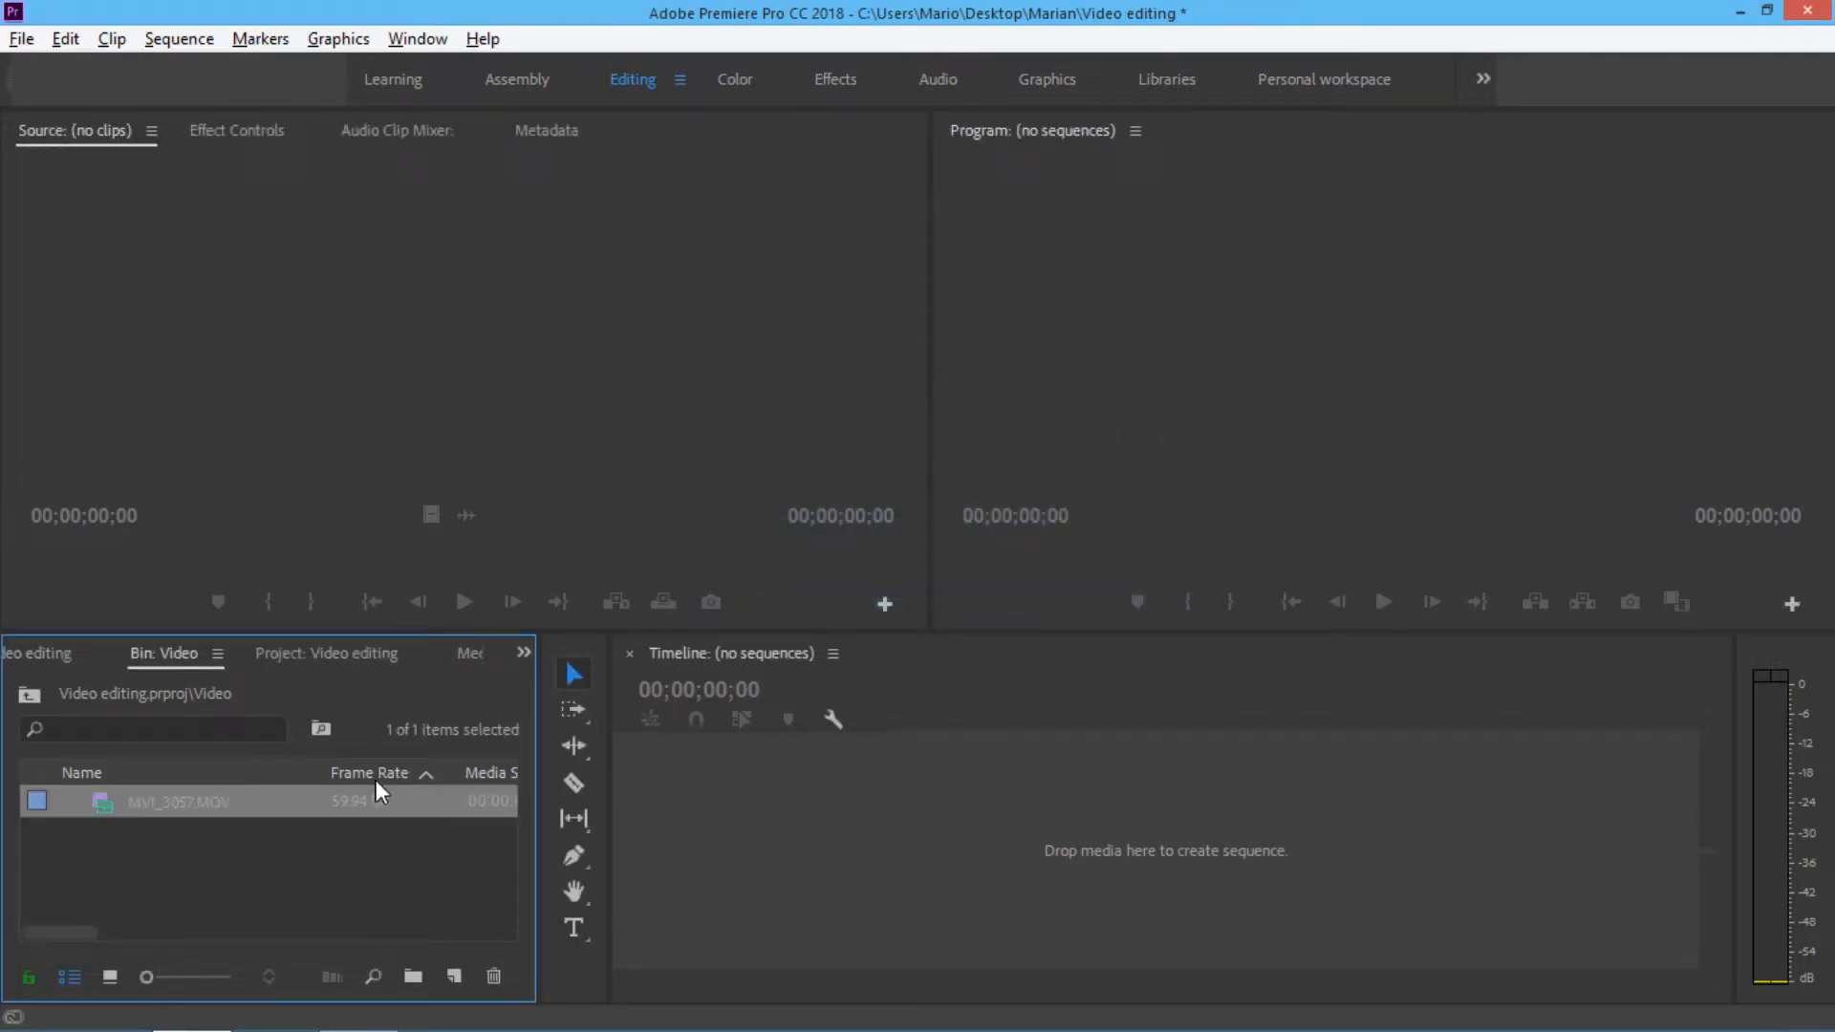
pyautogui.click(330, 830)
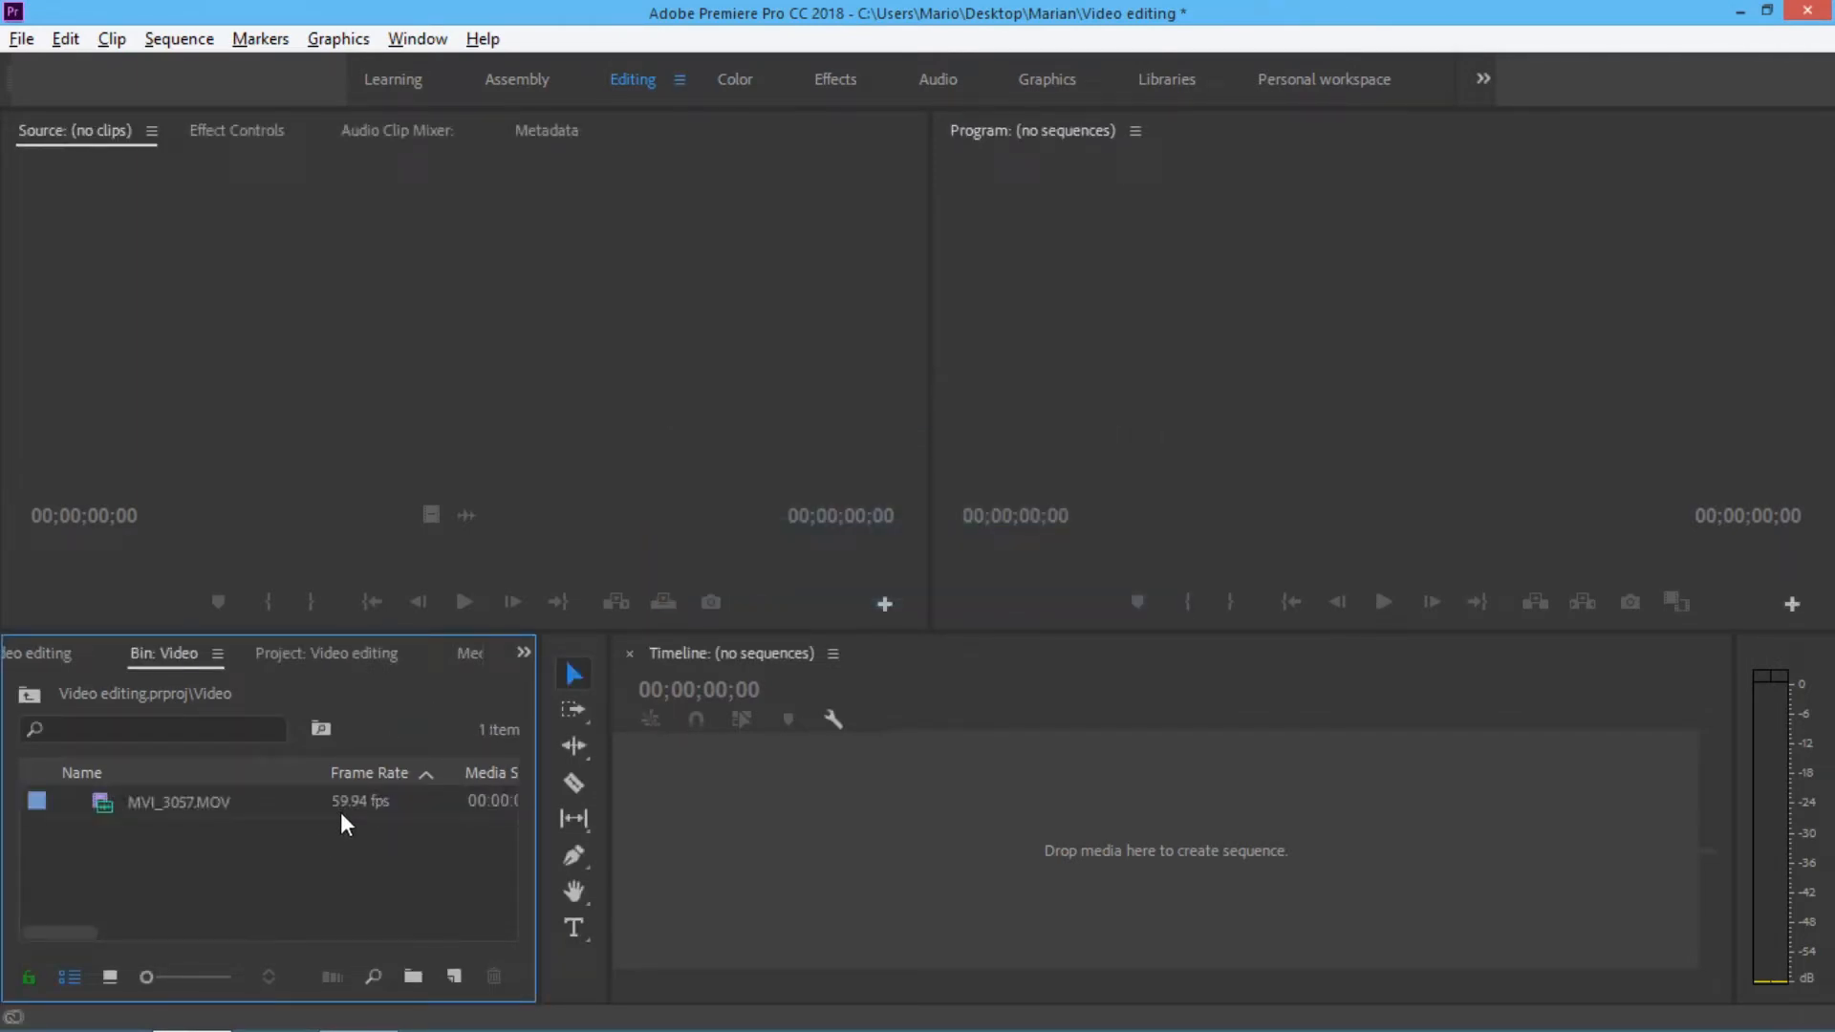
# - Create a new sequence at the project's root level with the Digital SLR preset DSLR 1080p24, keeping the name Sequence 01
pyautogui.click(30, 693)
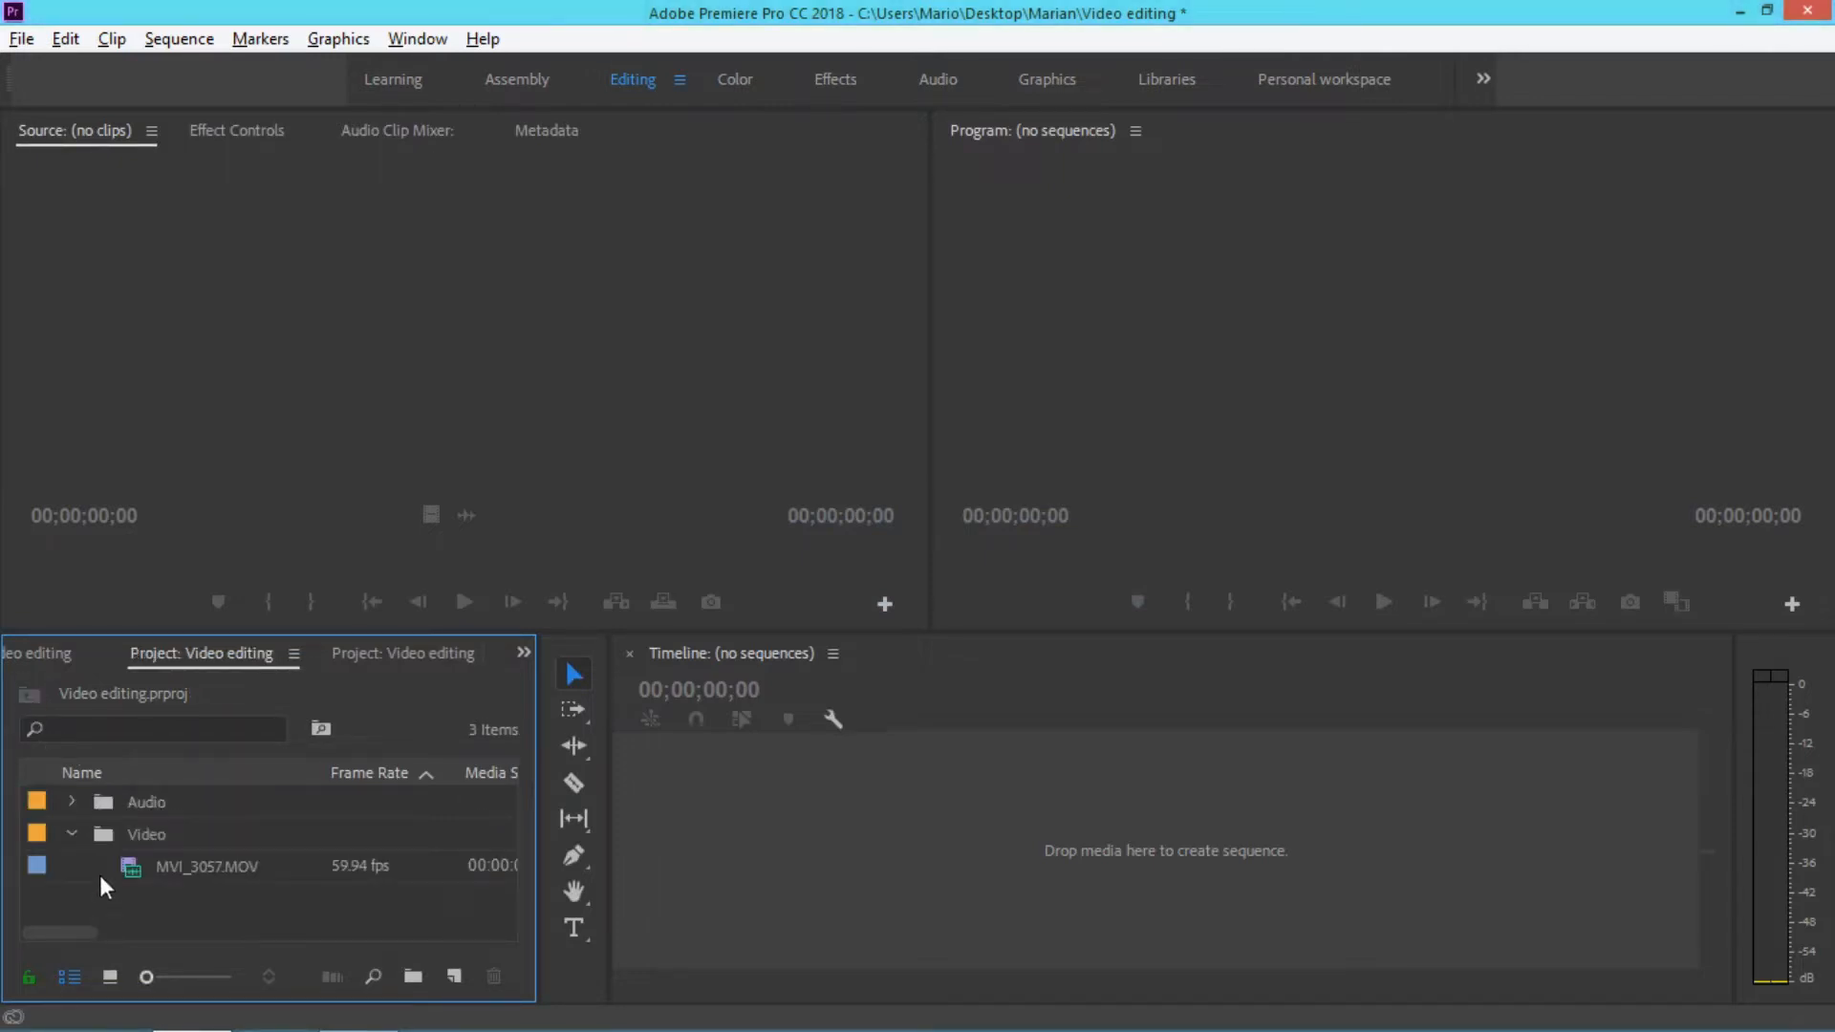
pyautogui.click(76, 829)
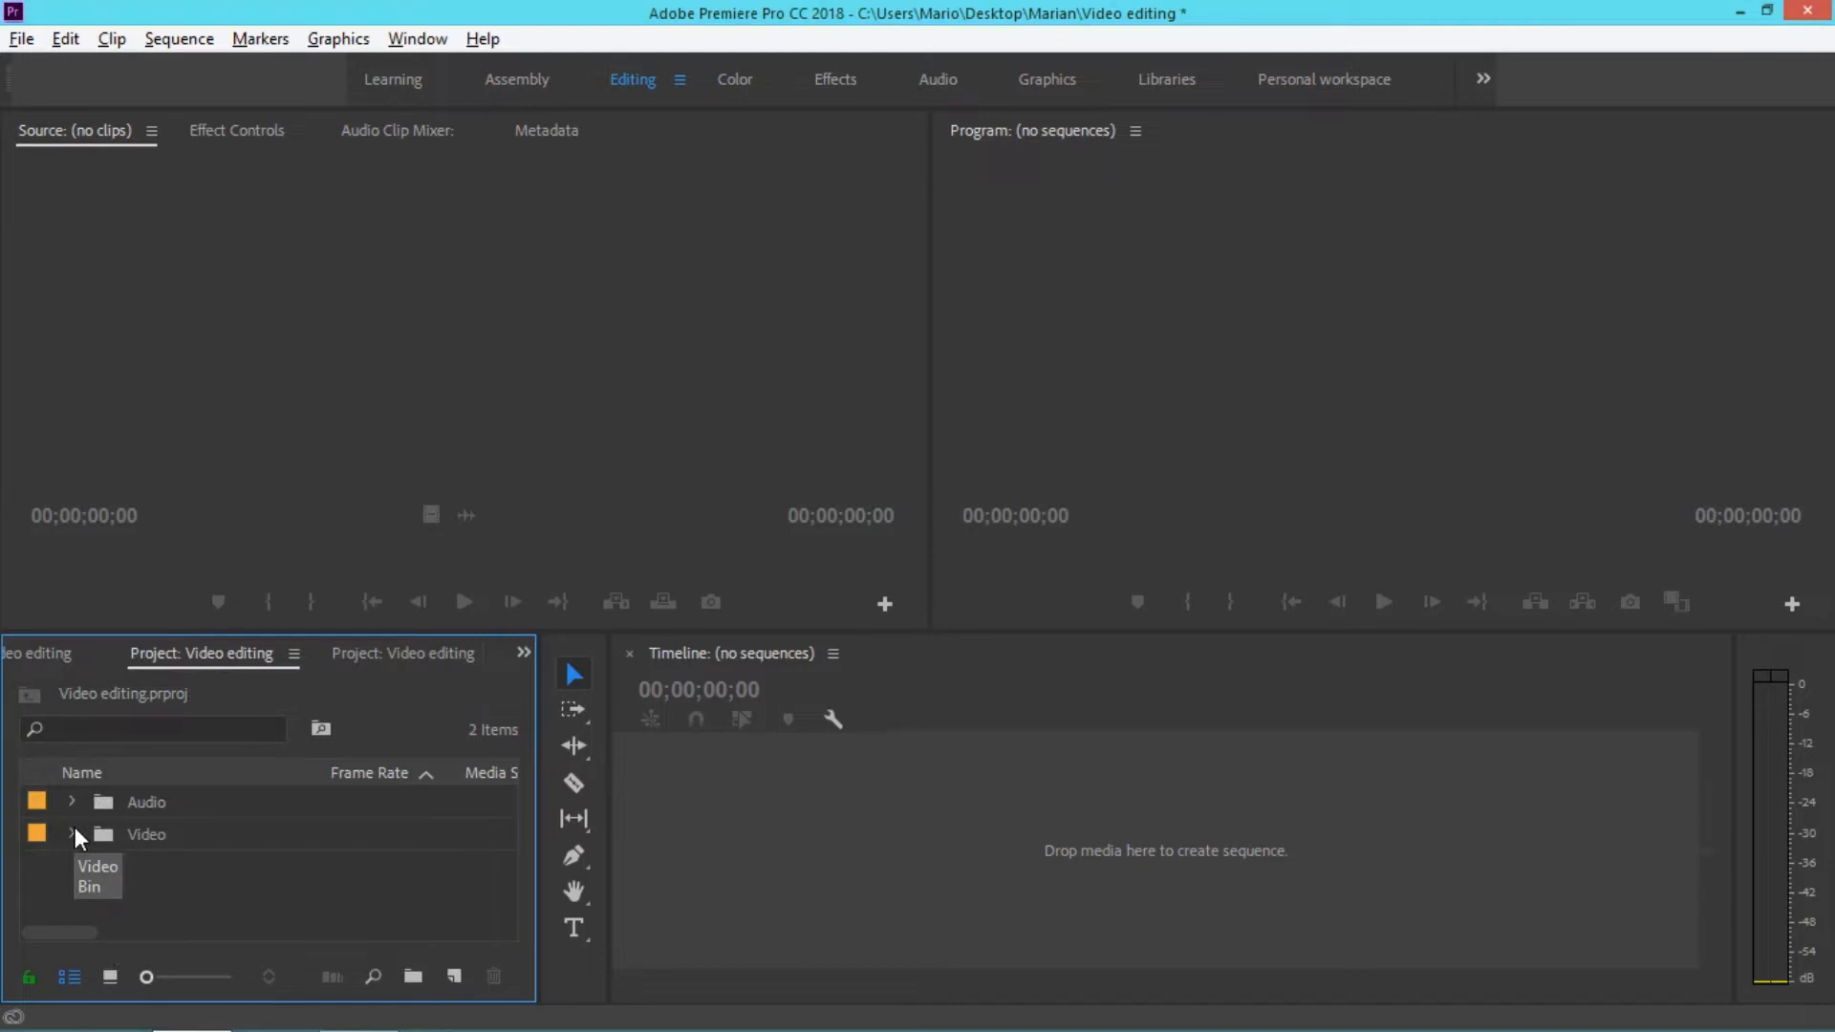
pyautogui.rightClick(119, 901)
pyautogui.moveTo(176, 765)
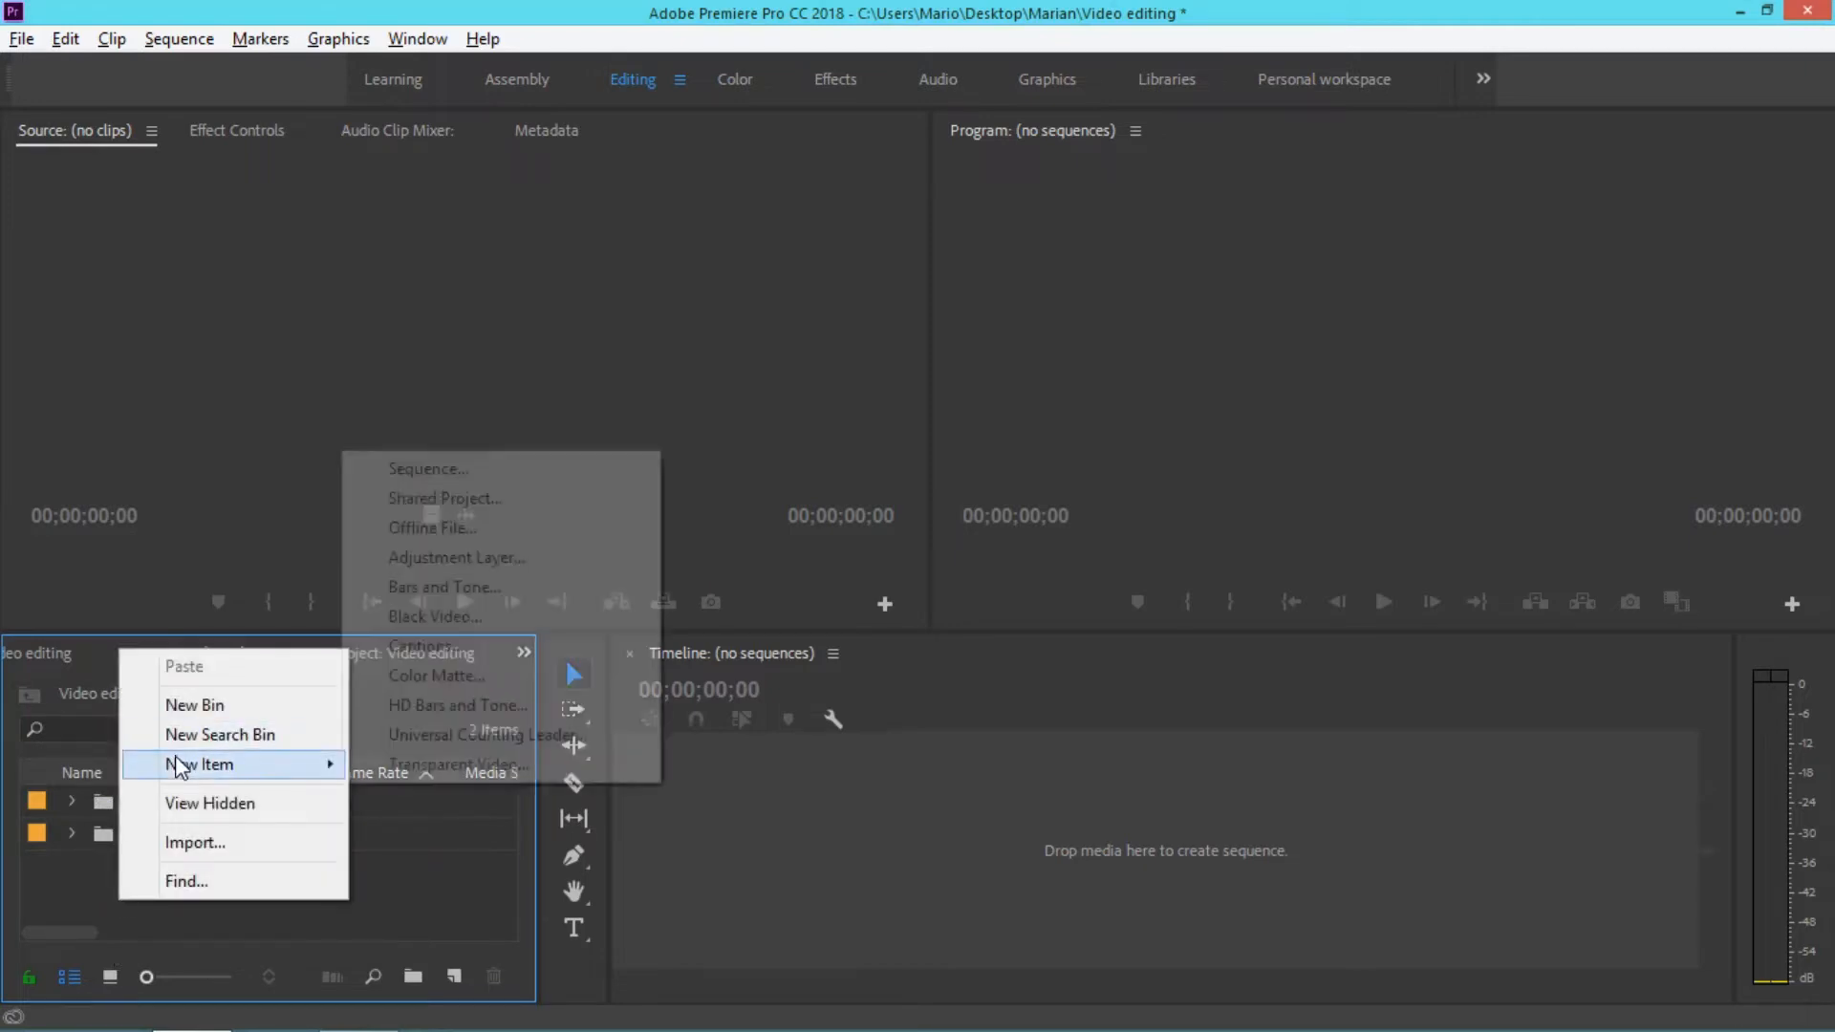
pyautogui.click(418, 469)
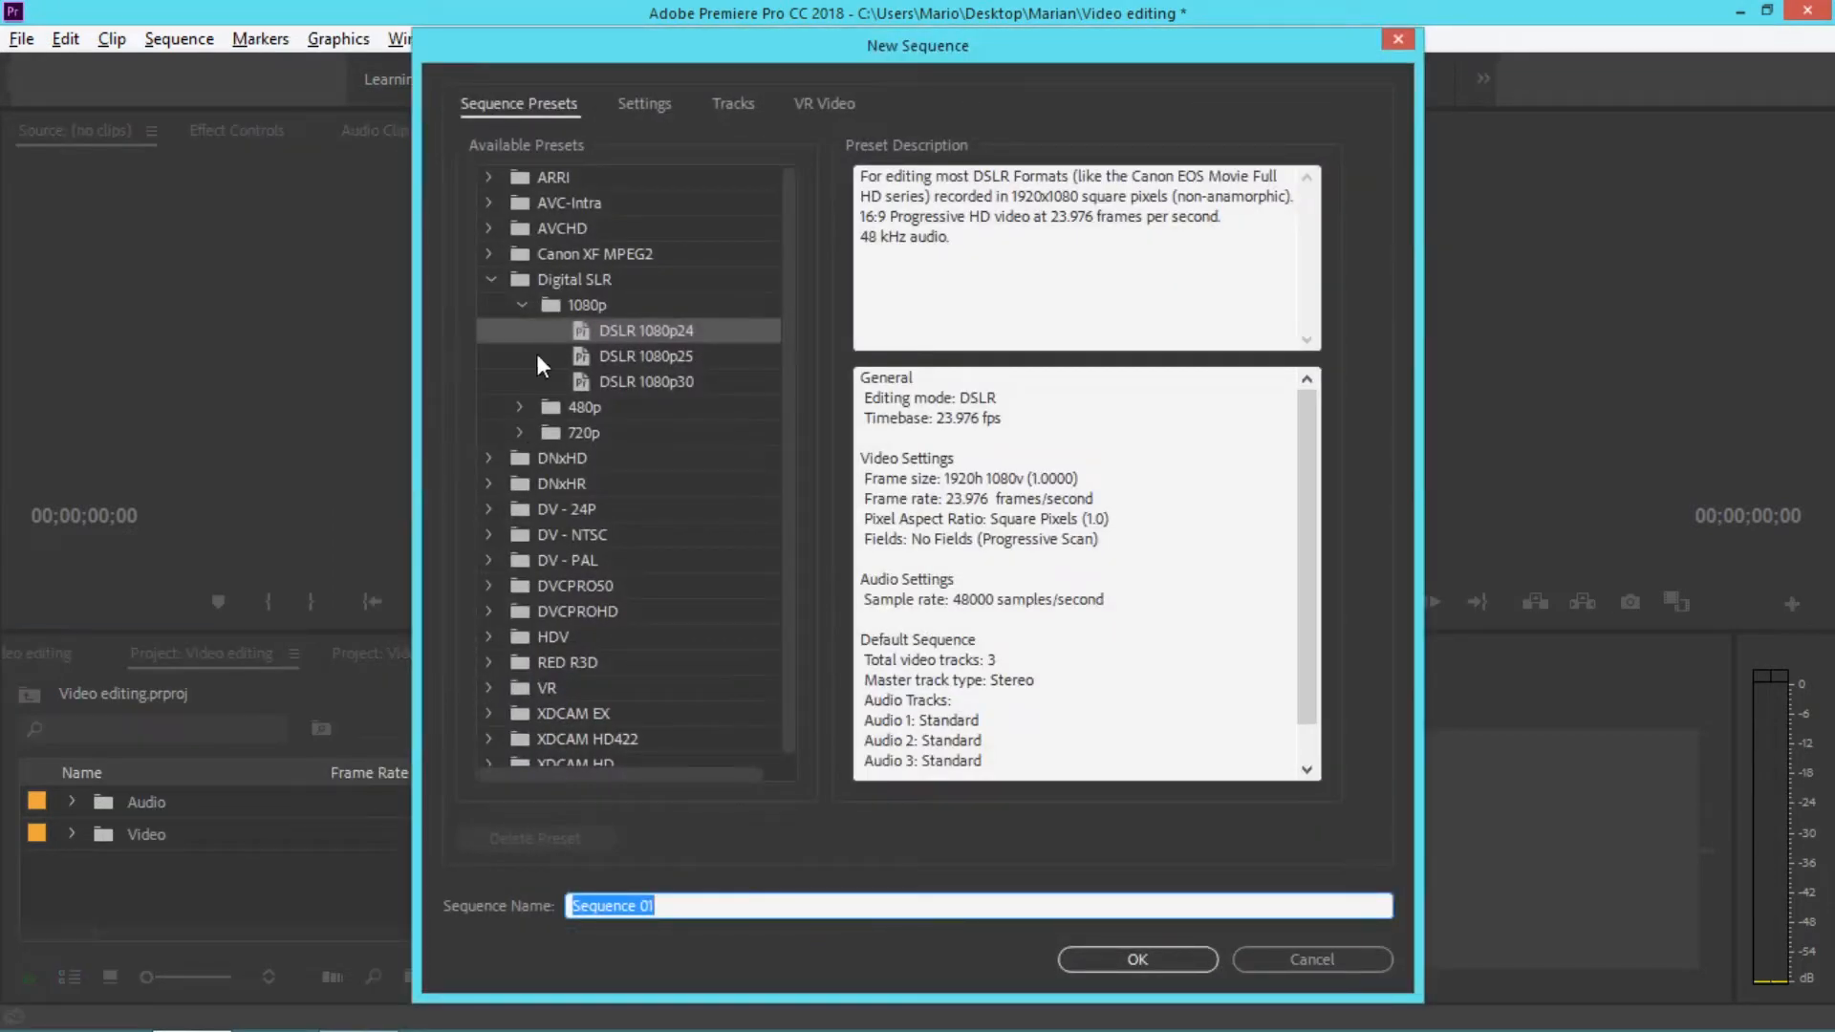
pyautogui.doubleClick(603, 334)
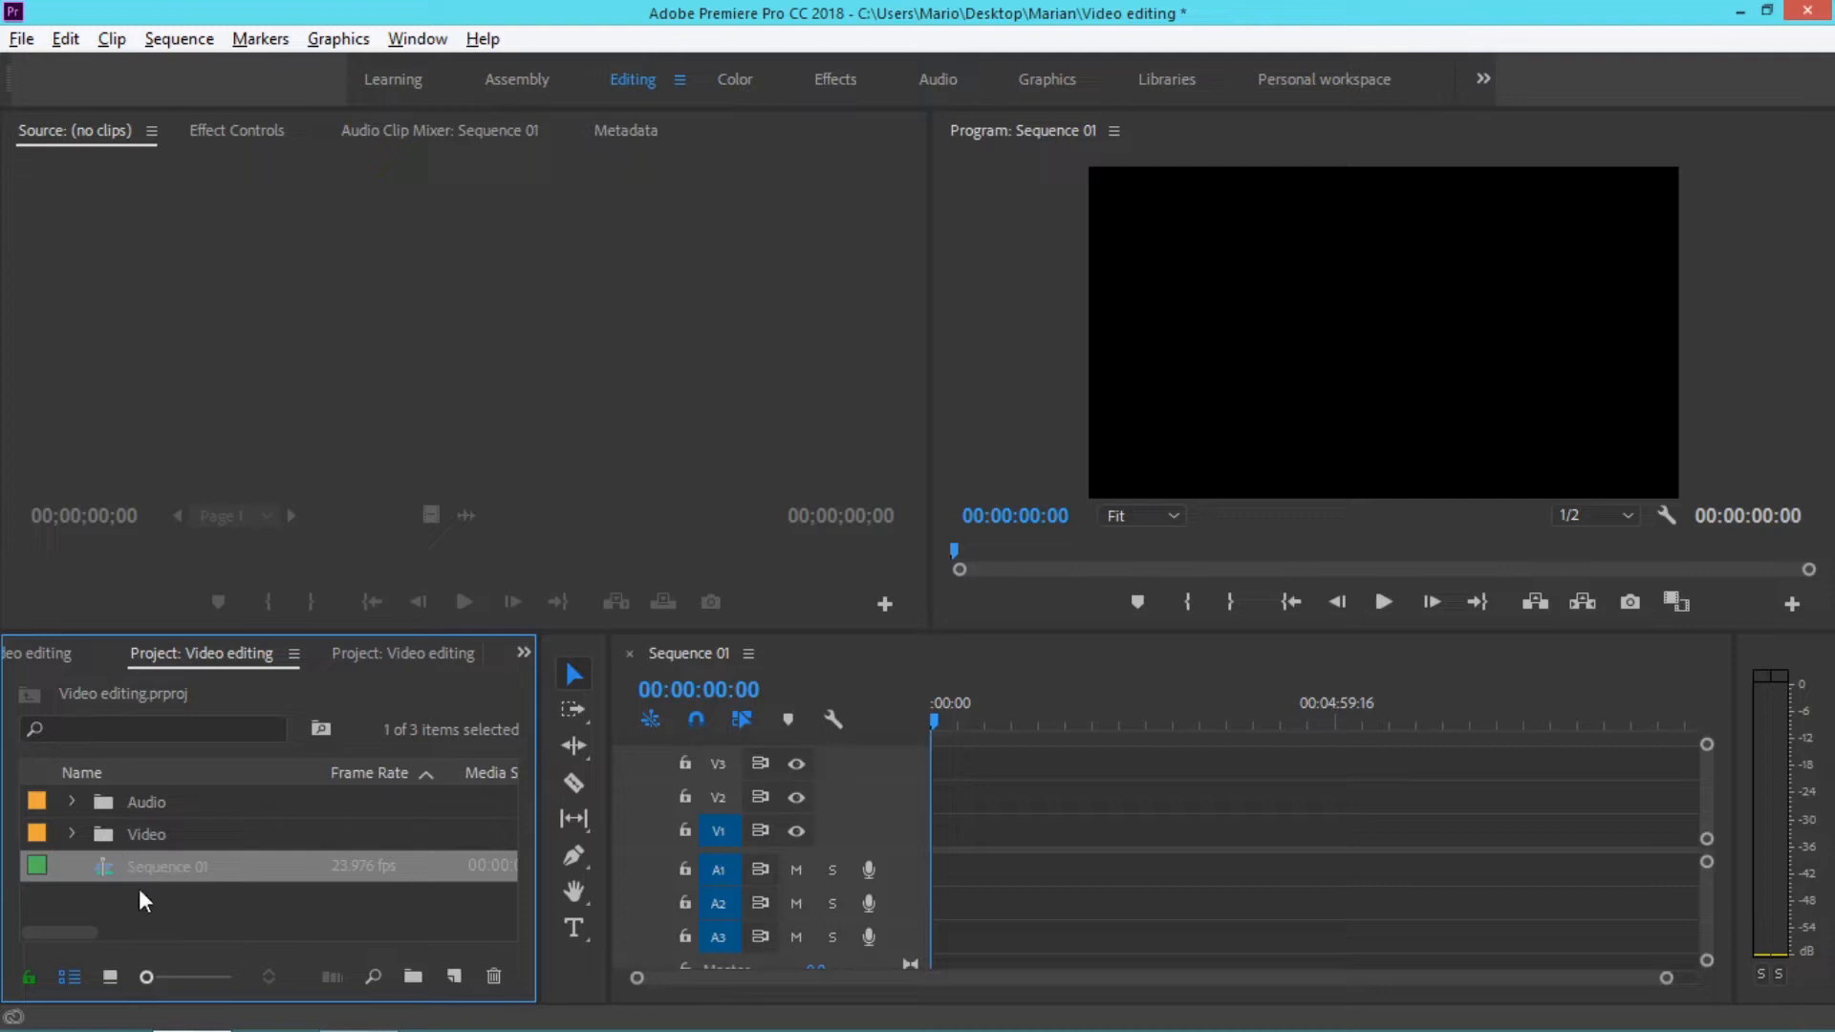
# - Load the MVI_3057.MOV clip from the Video bin into the Source monitor
pyautogui.doubleClick(106, 834)
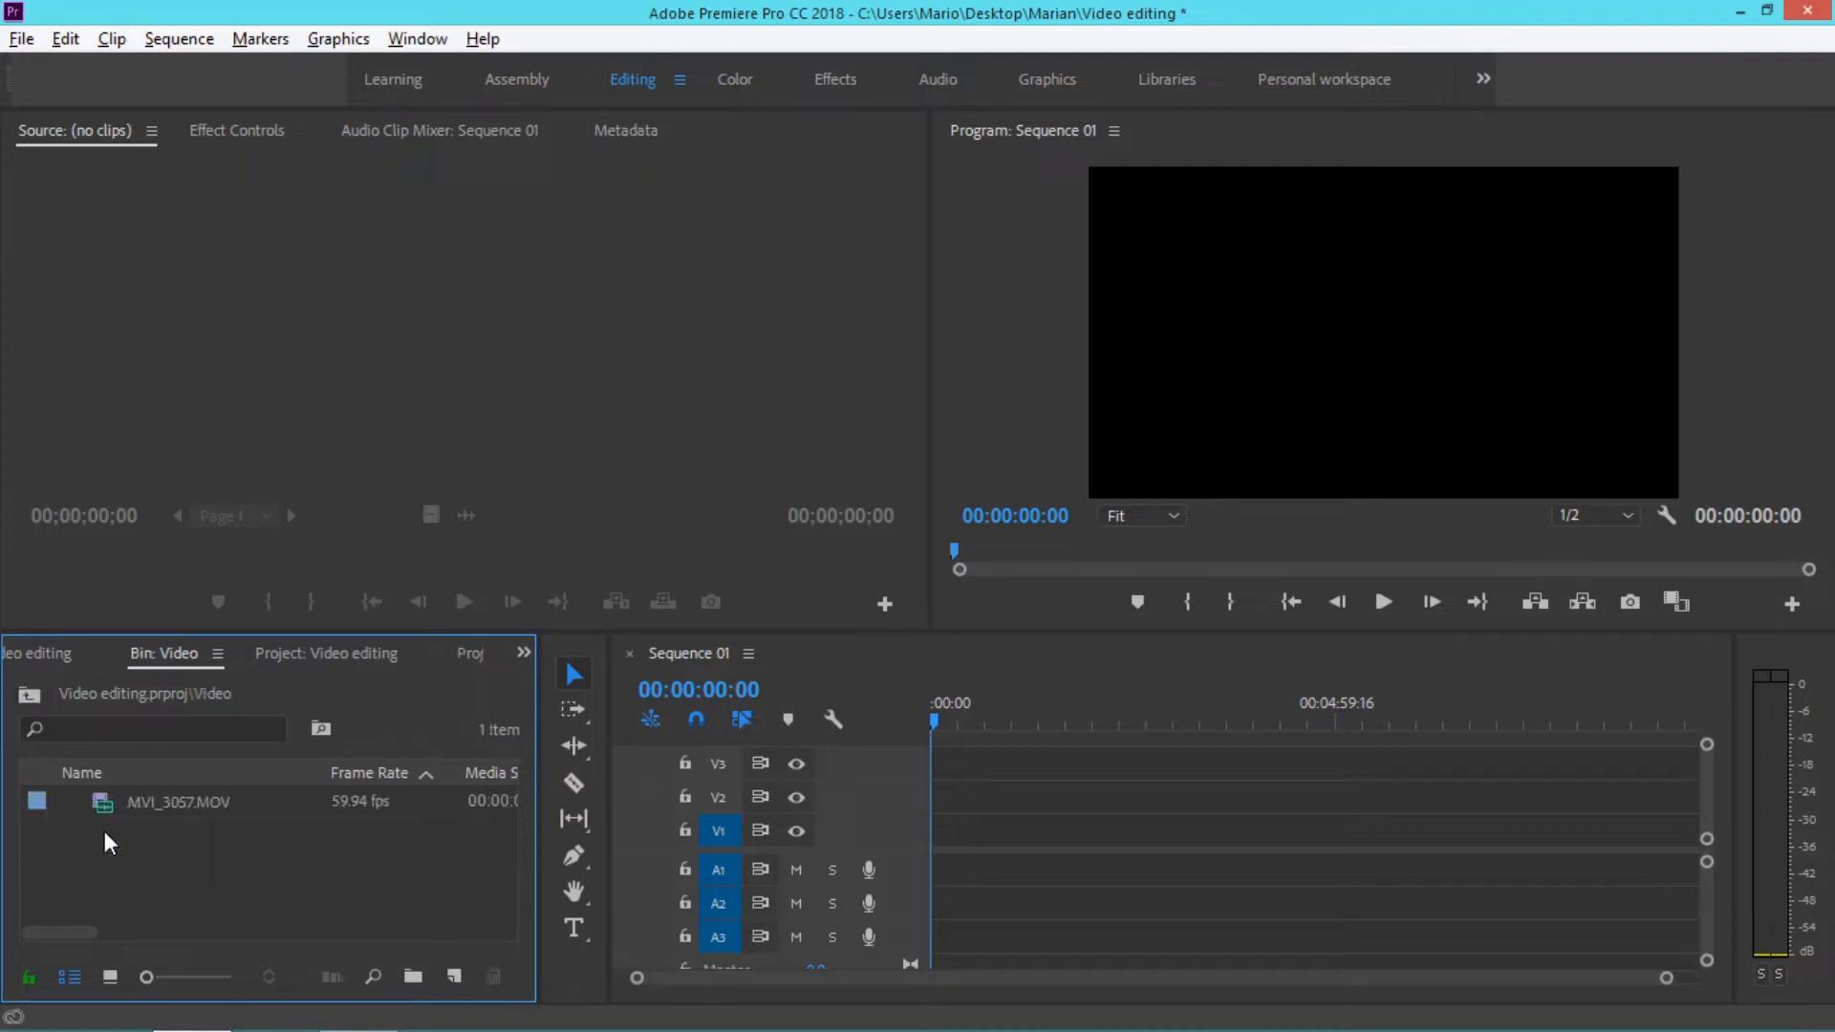
pyautogui.doubleClick(102, 806)
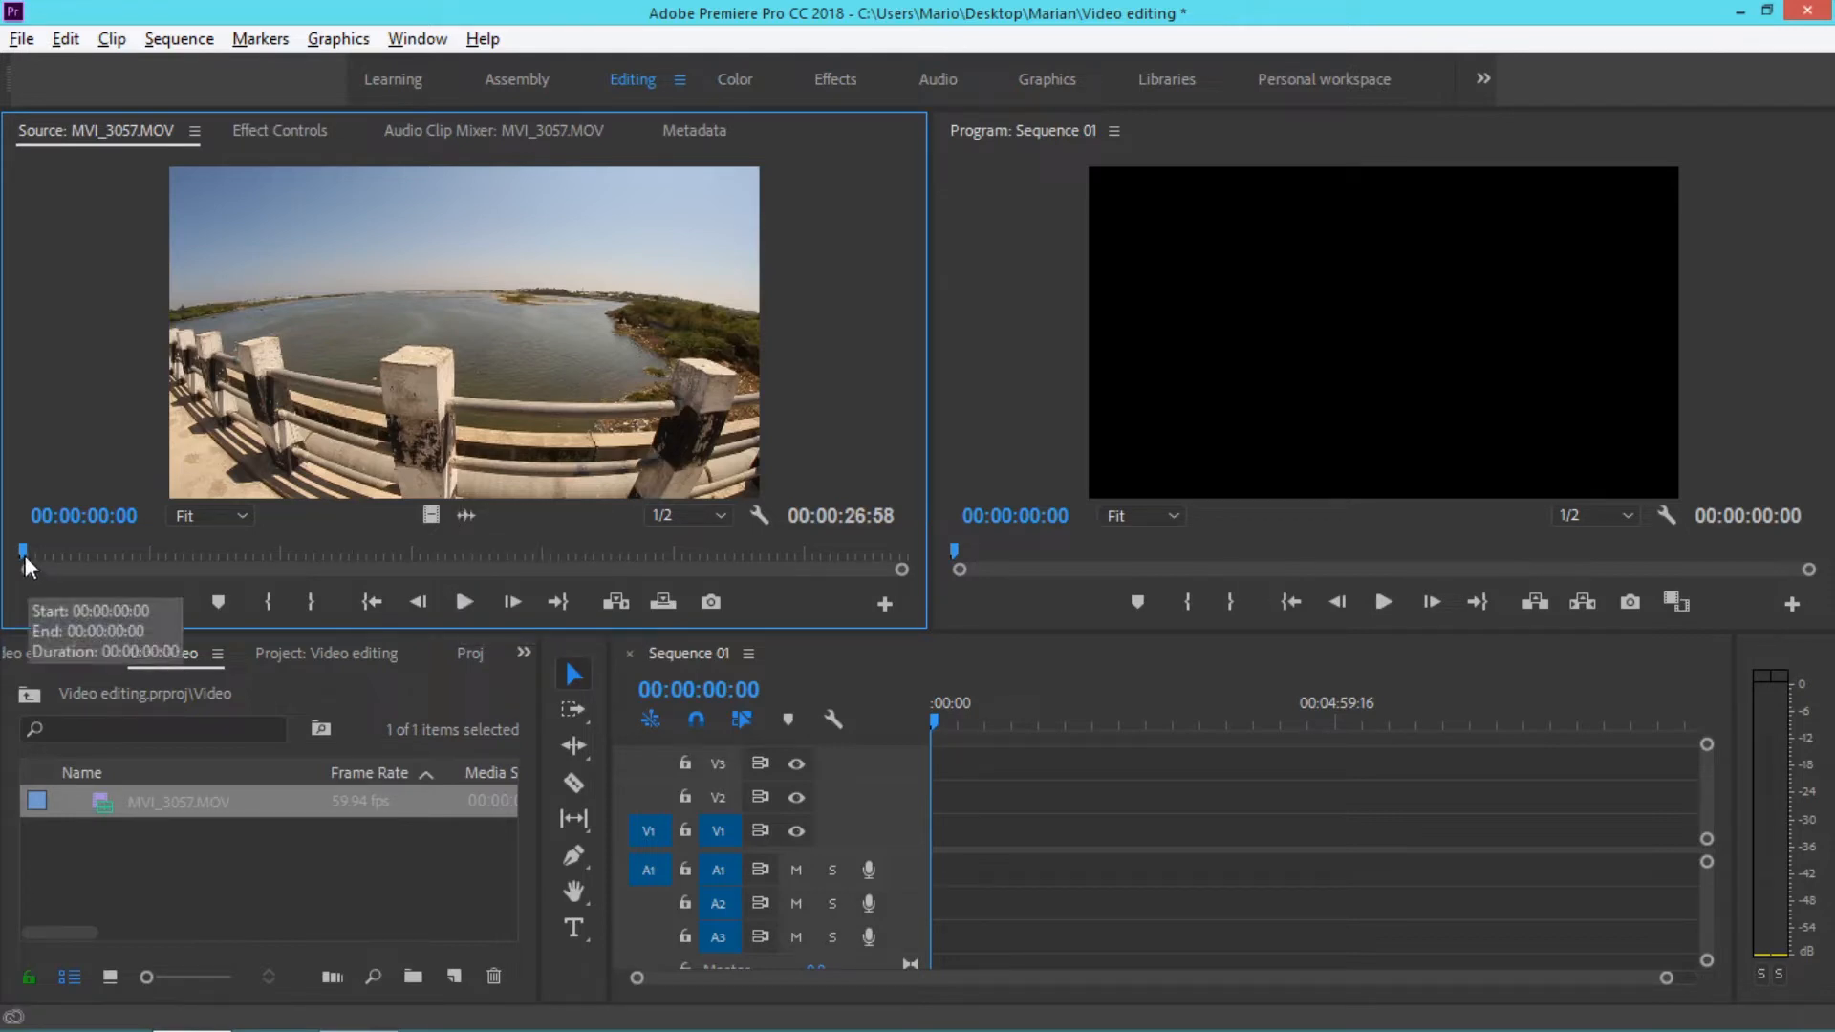
# - Mark the source clip's In point at 00:00:21:13 and, after playing onward, its Out point at 00:00:26:15
pyautogui.moveTo(25, 555); pyautogui.dragTo(717, 579)
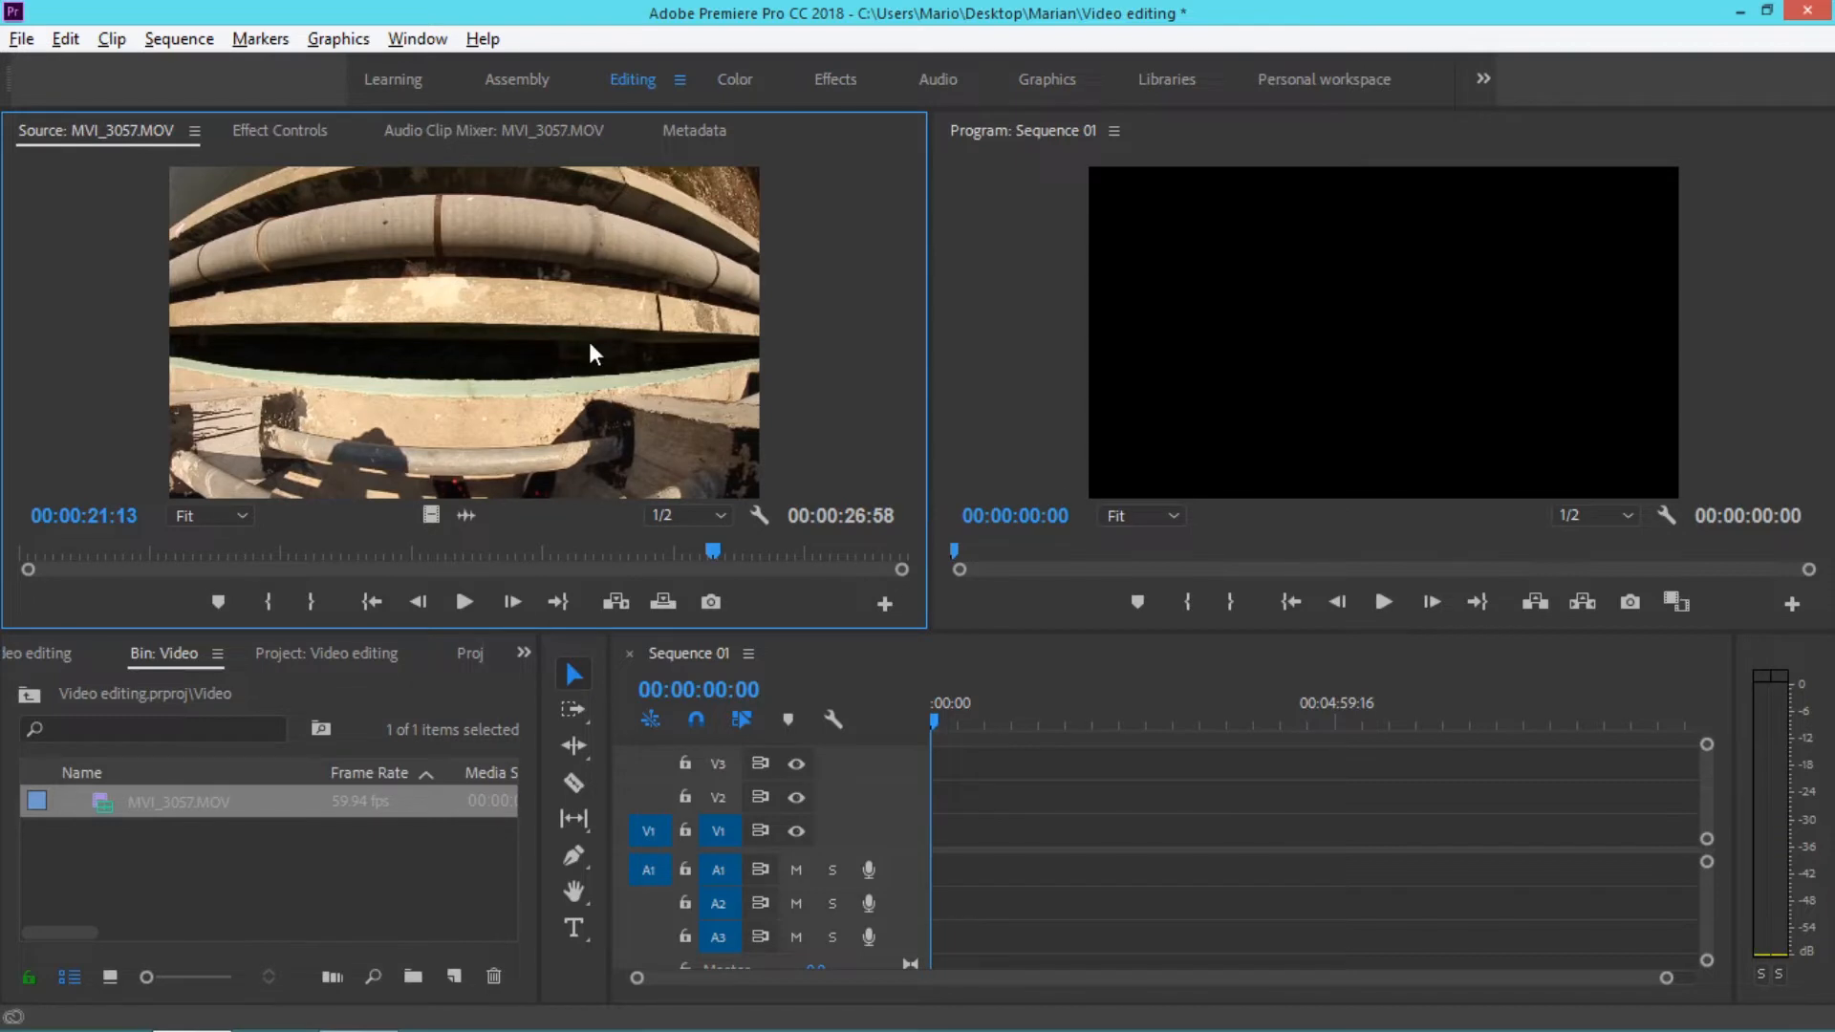
pyautogui.click(267, 604)
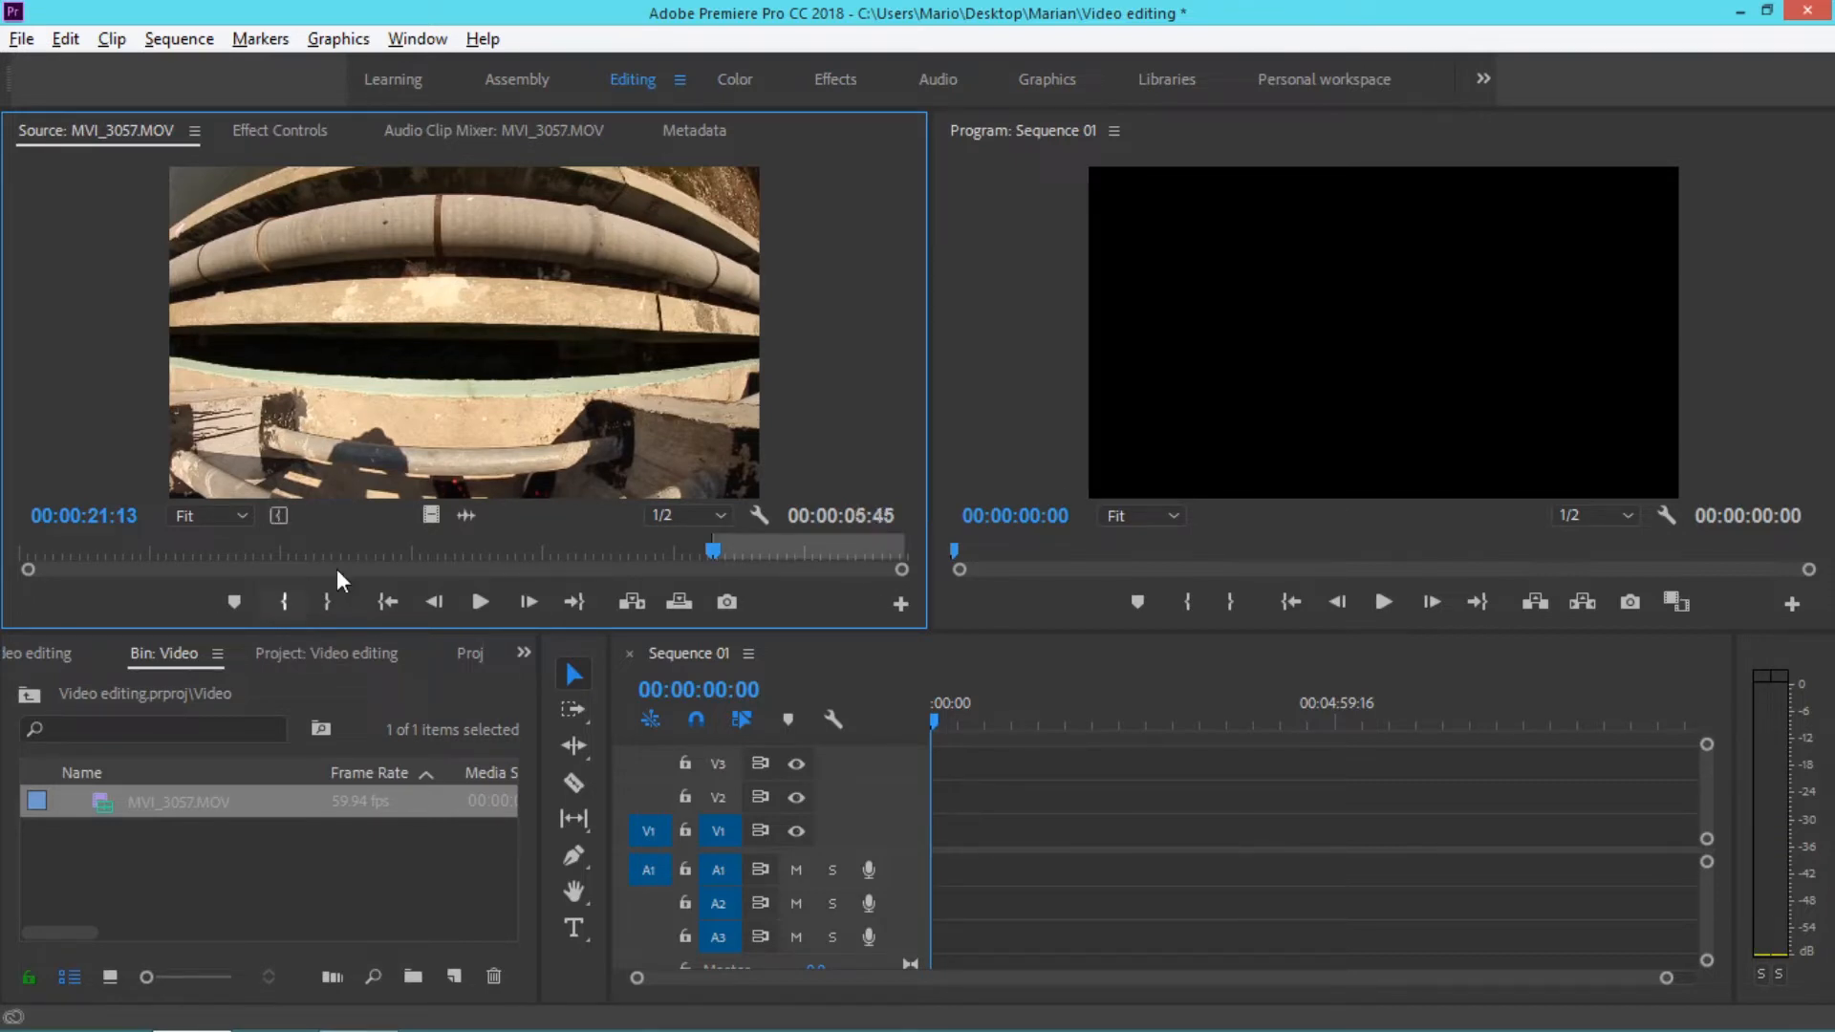
pyautogui.click(491, 612)
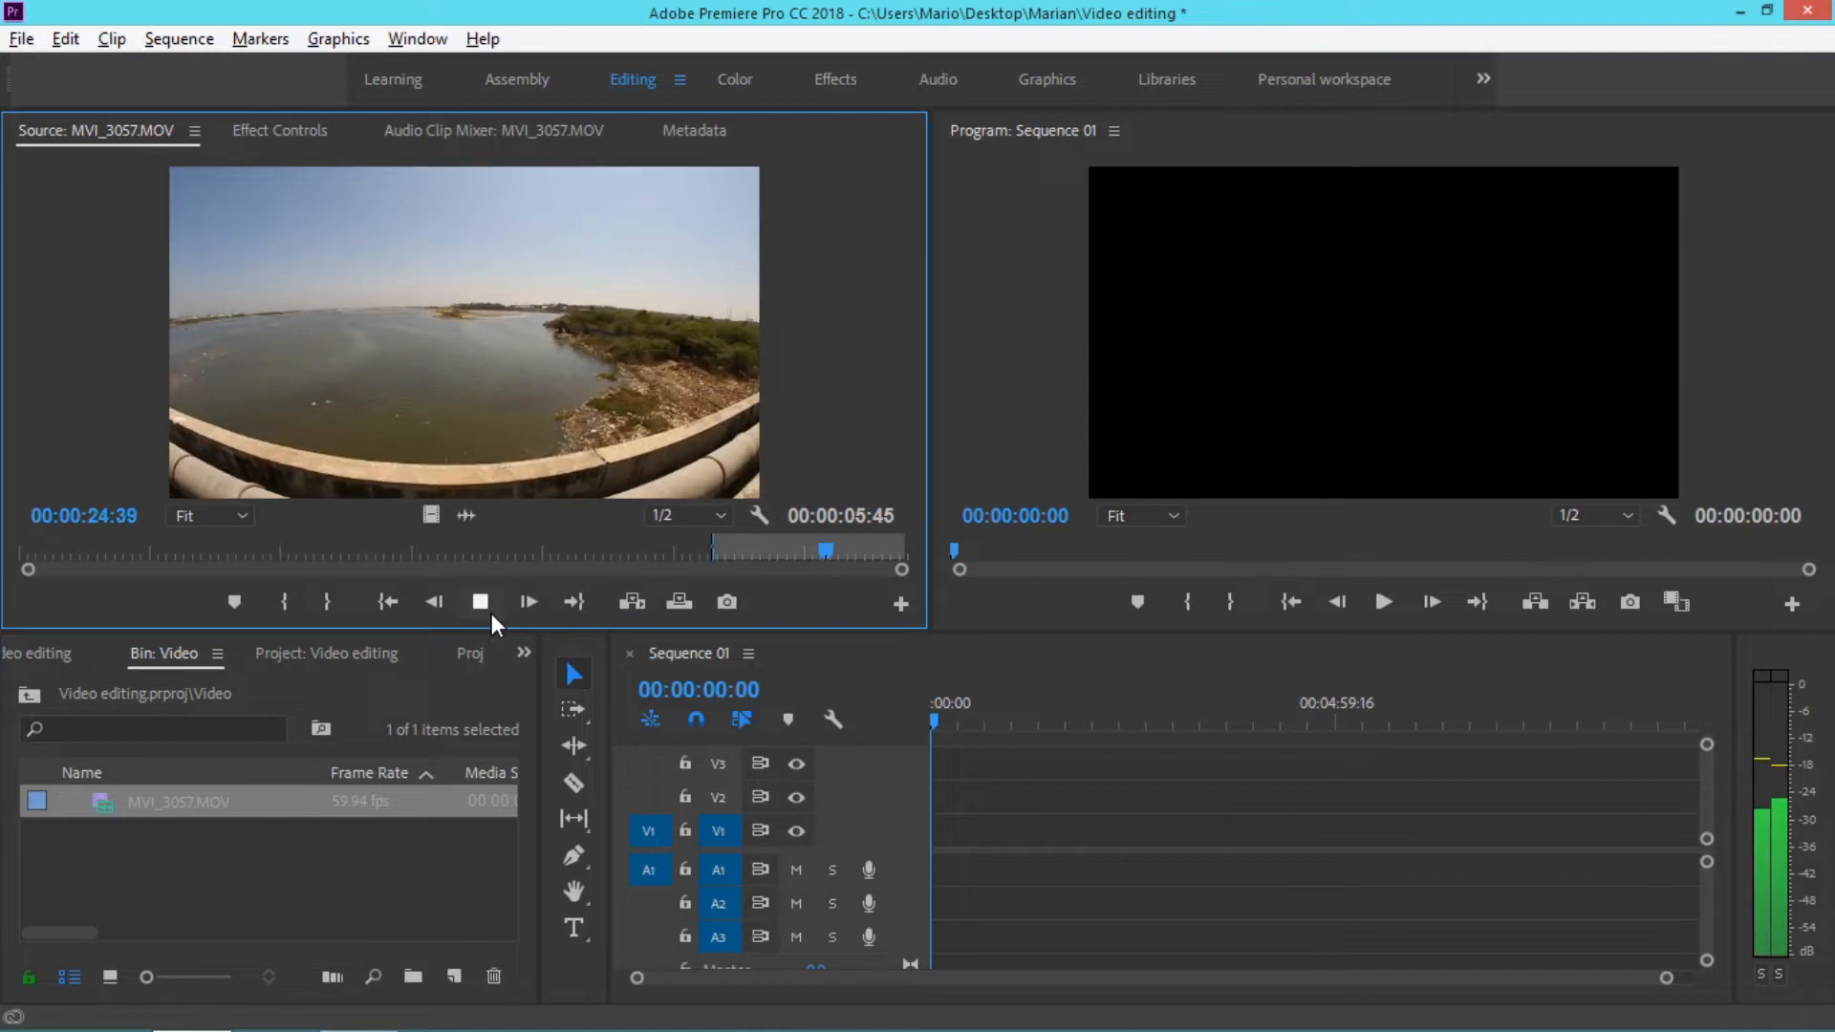
pyautogui.click(491, 614)
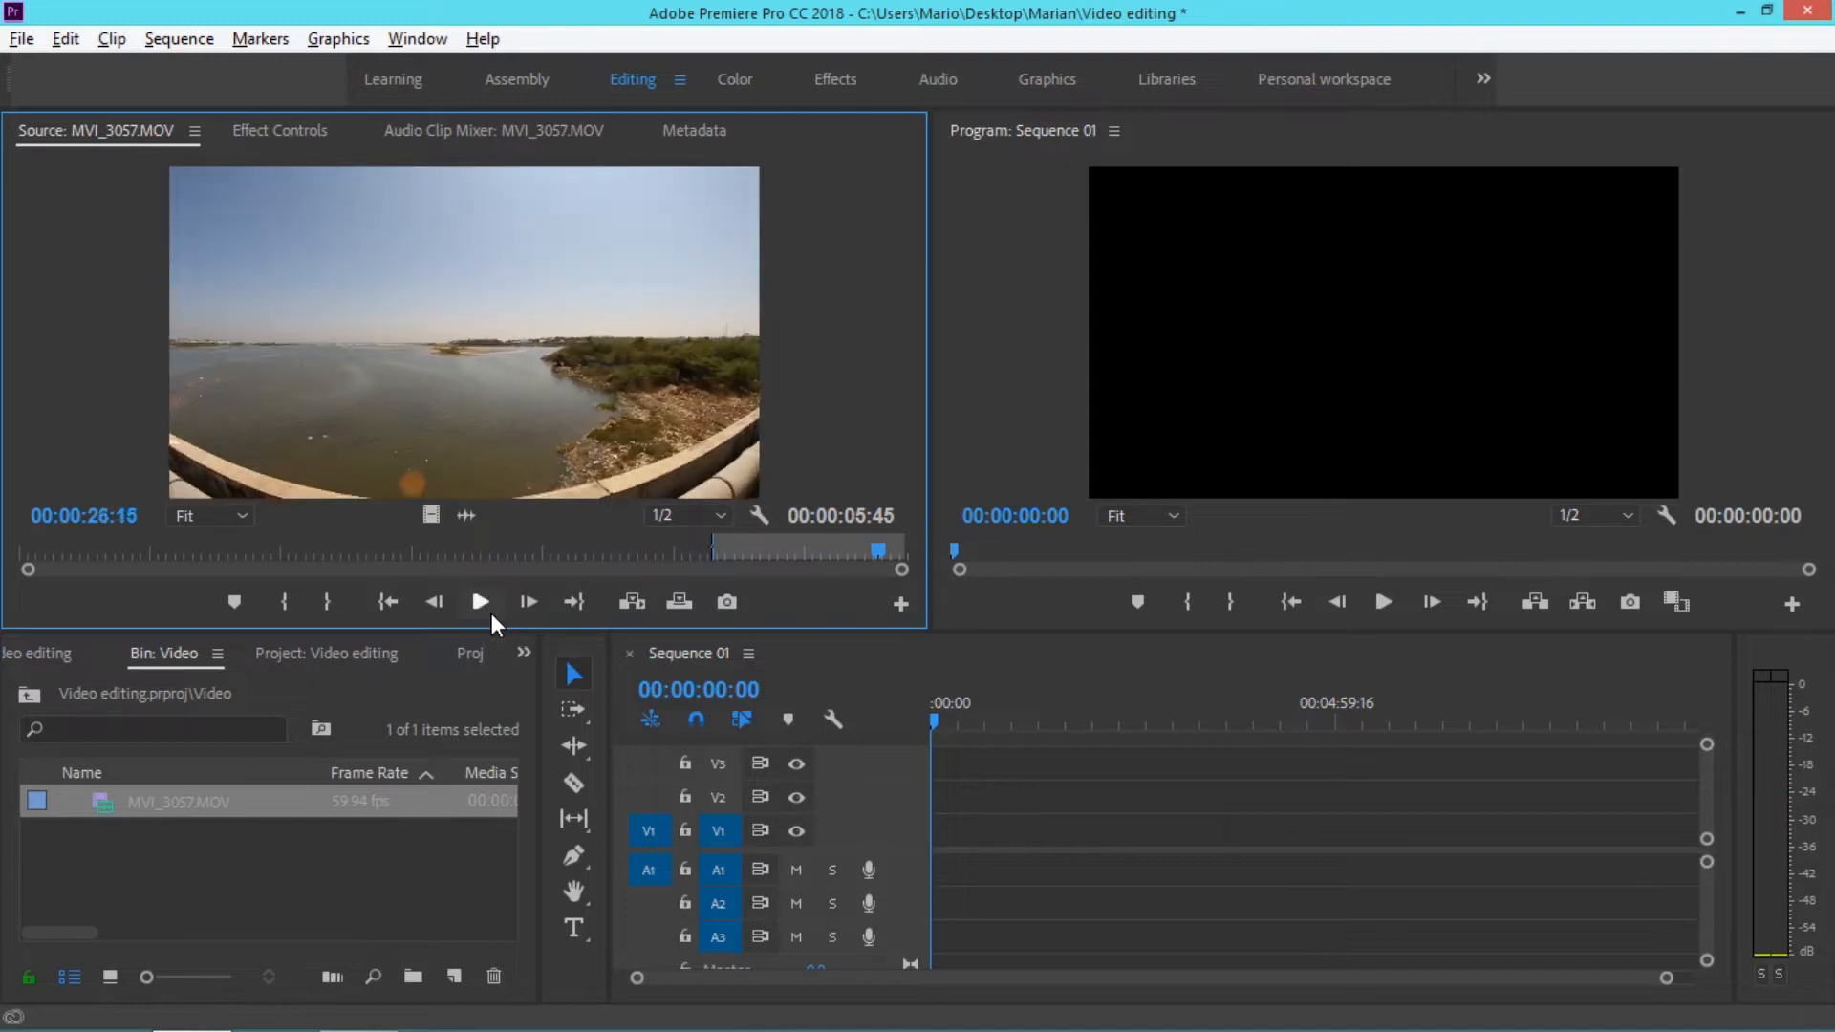
pyautogui.click(328, 603)
# - Insert the marked MVI_3057.MOV range at the start of Sequence 01 and return the sequence playhead to 00:00:00:00
pyautogui.click(633, 601)
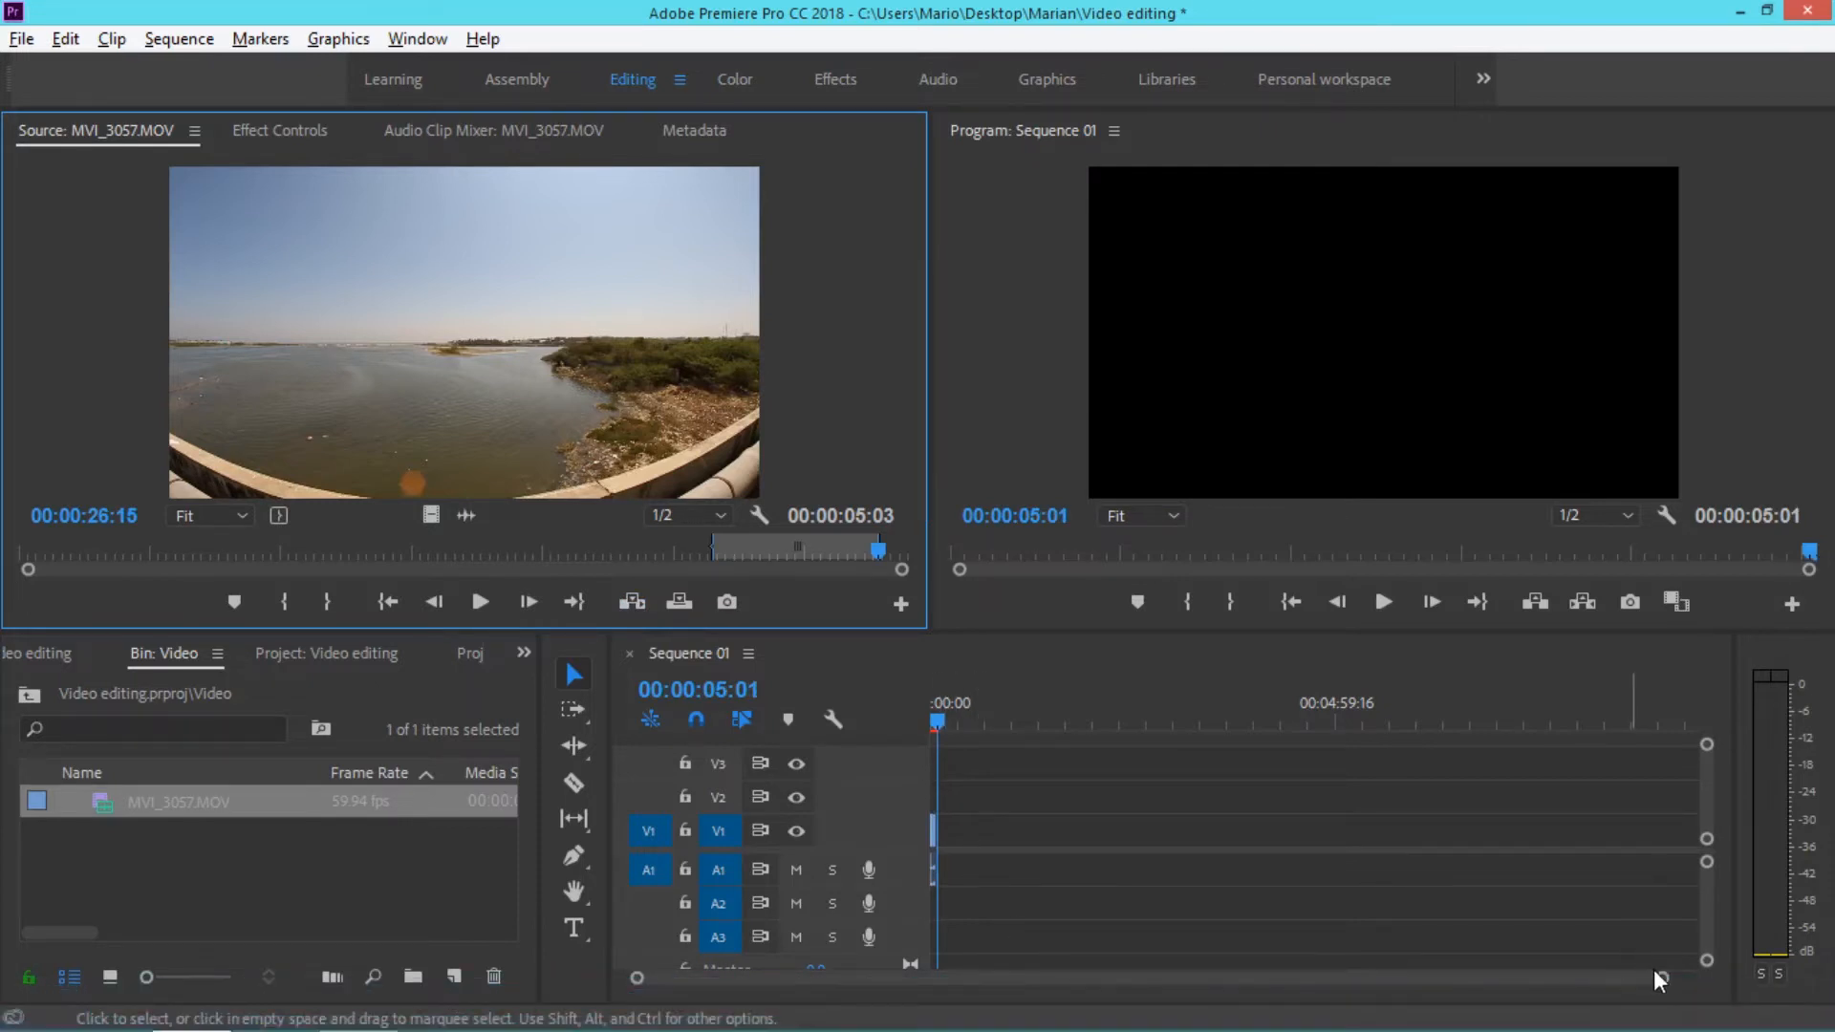
pyautogui.click(1606, 977)
pyautogui.moveTo(1606, 977); pyautogui.dragTo(1150, 966)
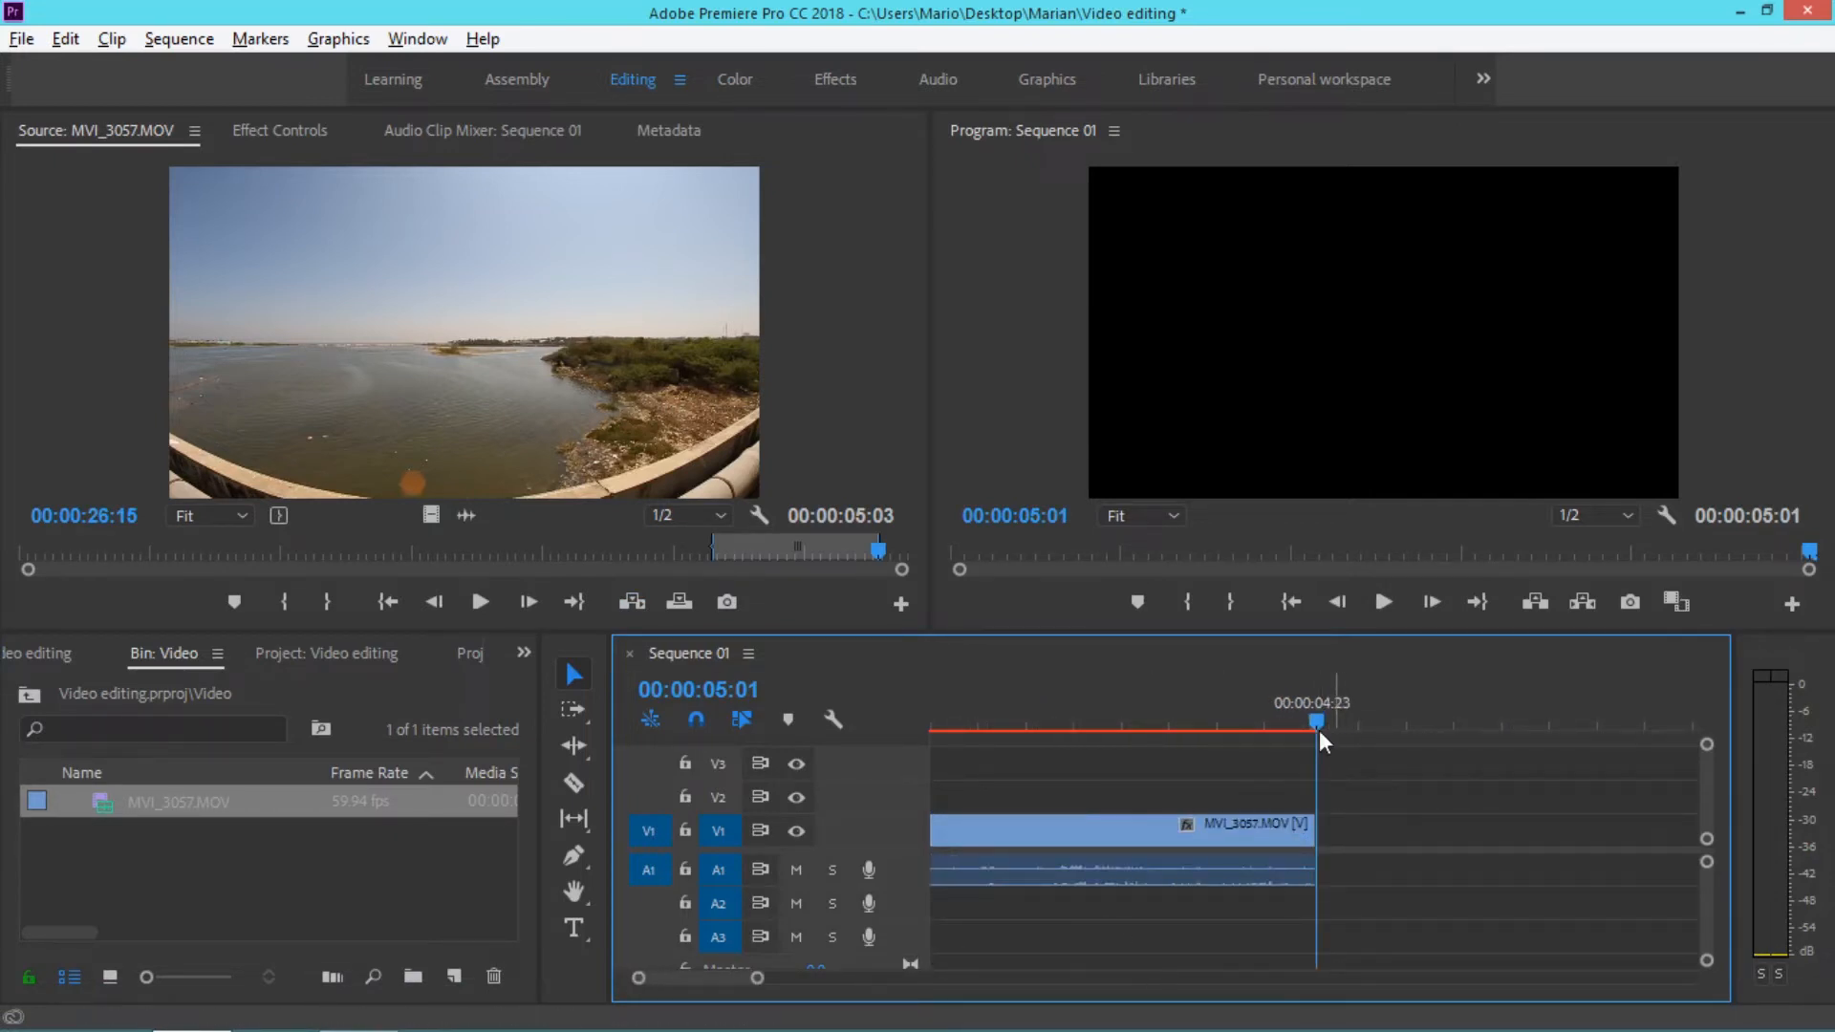
pyautogui.moveTo(1318, 723); pyautogui.dragTo(1214, 730)
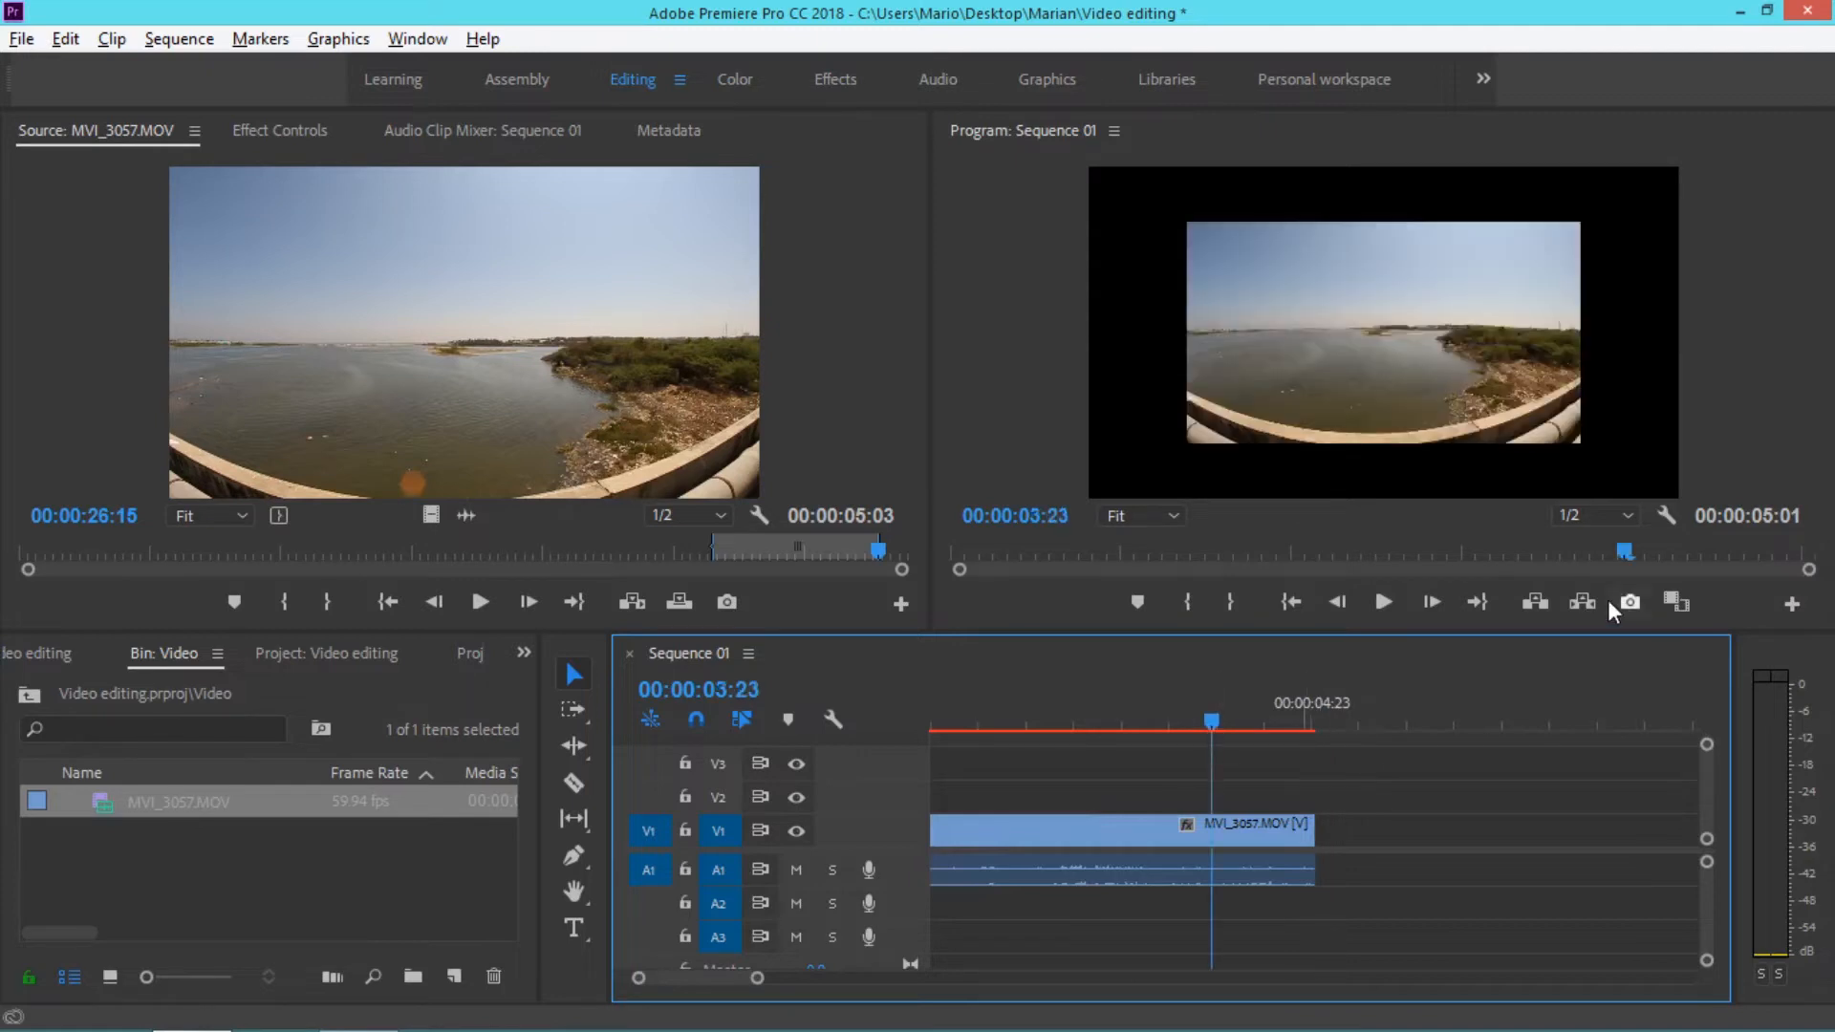
pyautogui.moveTo(1621, 557); pyautogui.dragTo(872, 542)
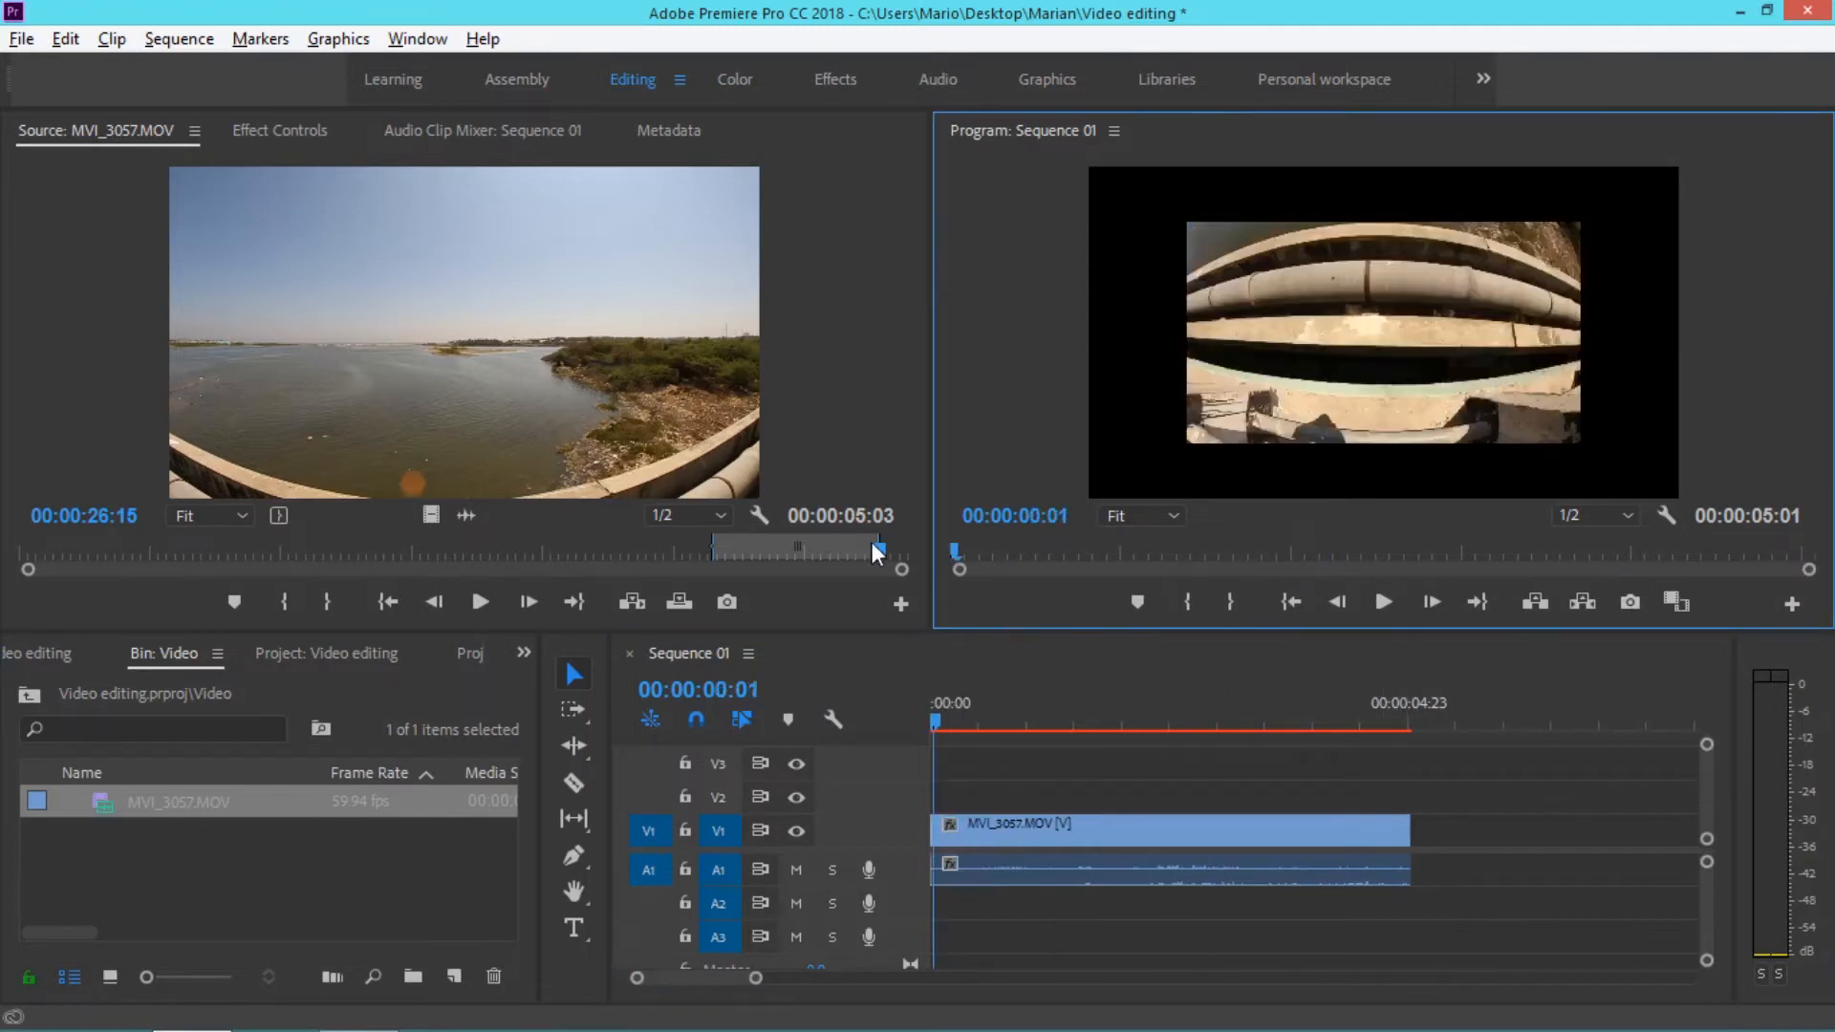
pyautogui.press('Left')
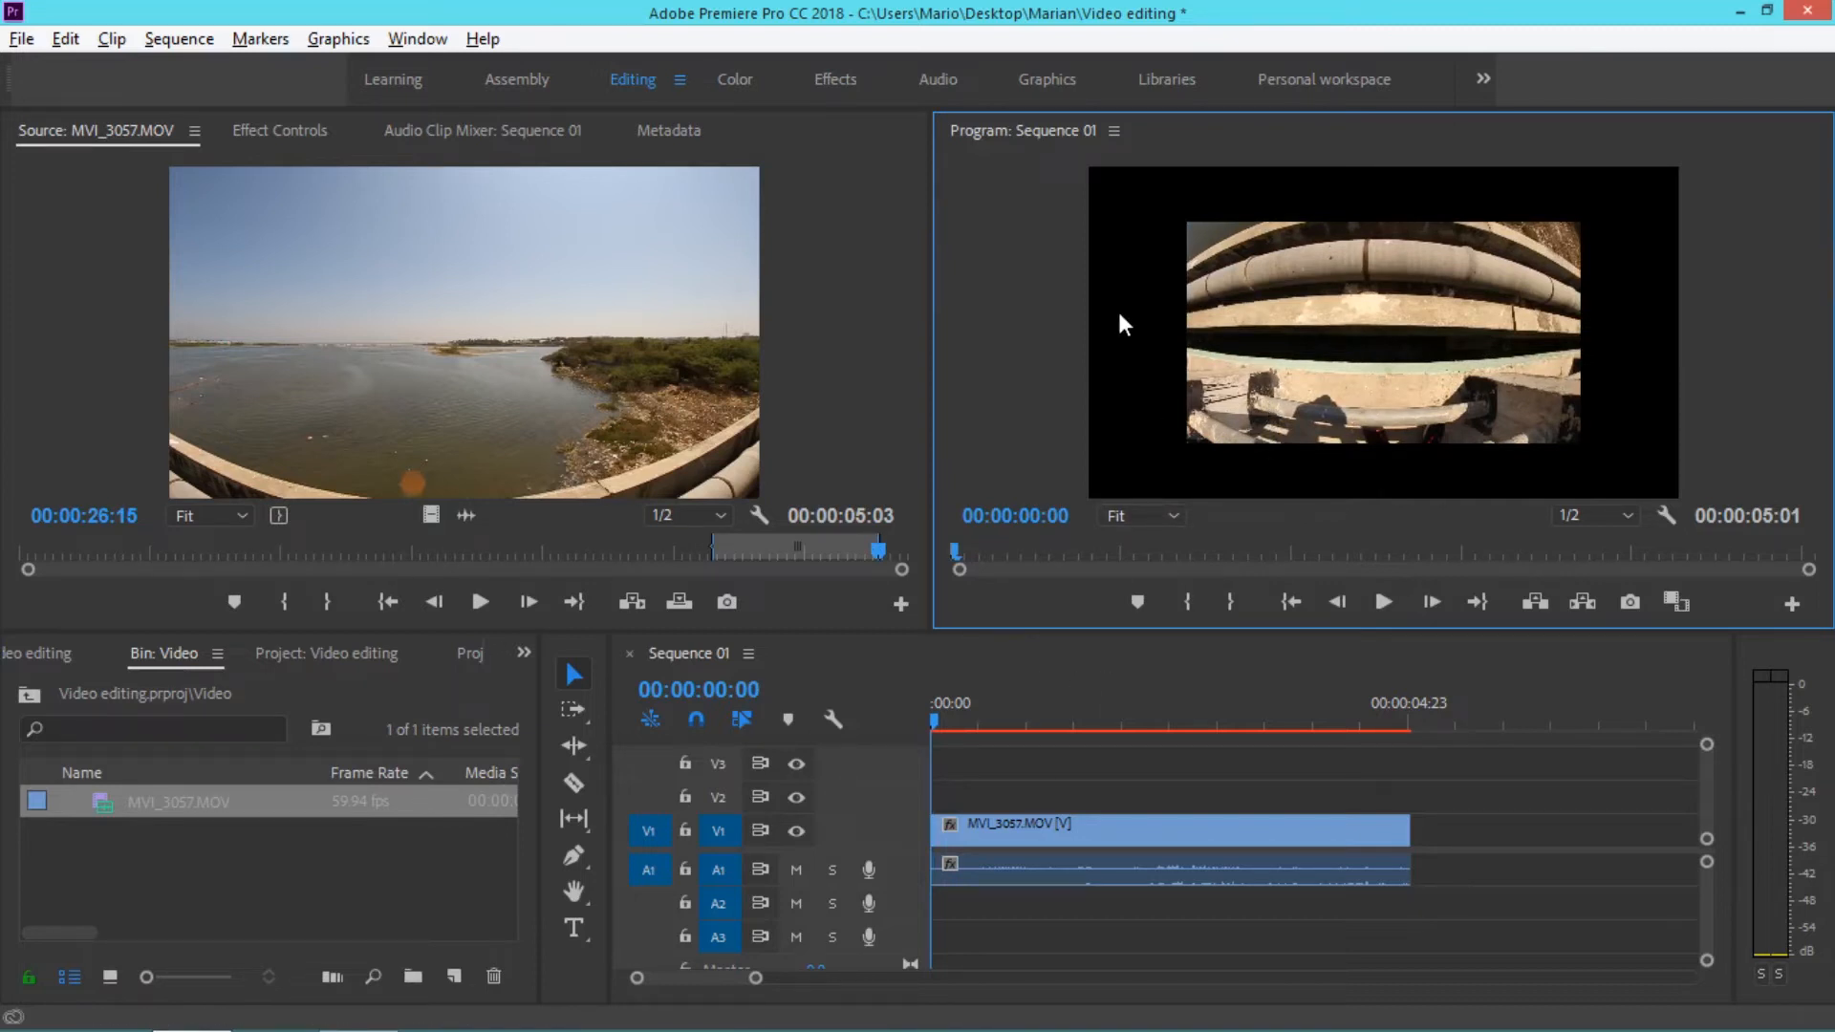
# - Fit the MVI_3057.MOV clip on V1 to the sequence with Set to Frame Size
pyautogui.rightClick(1029, 830)
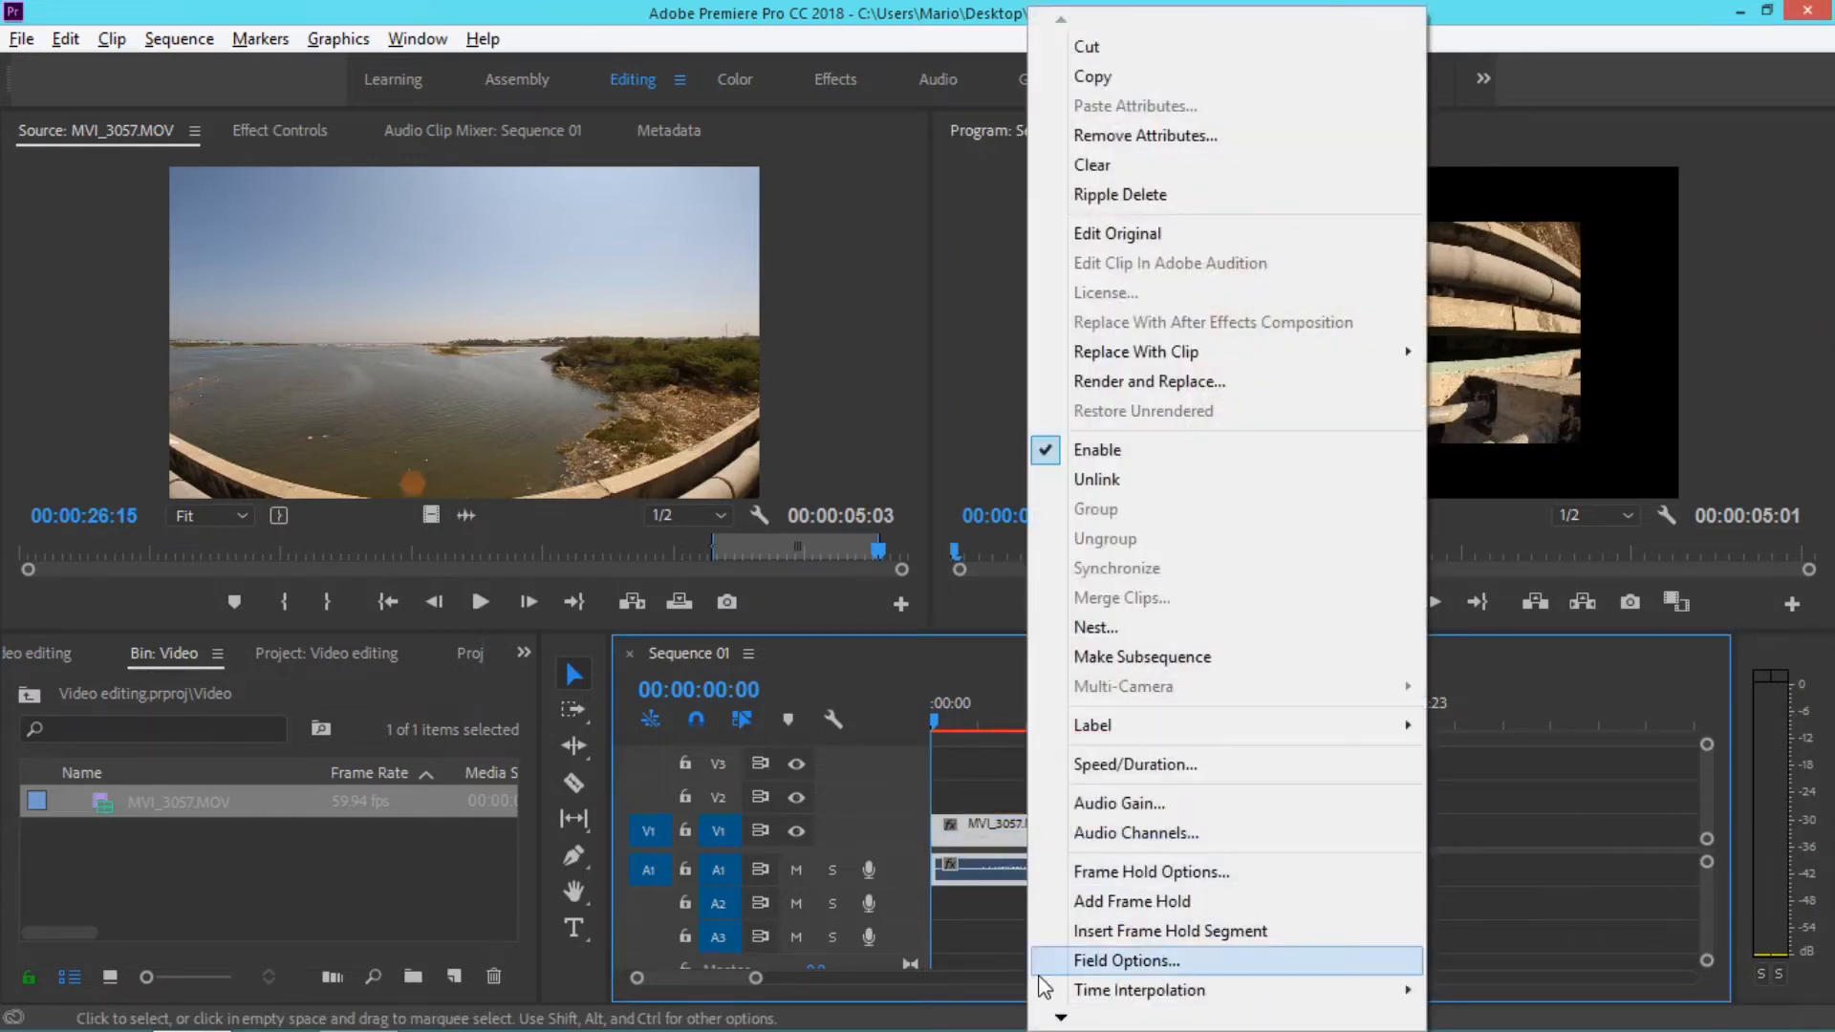
pyautogui.moveTo(1061, 1017)
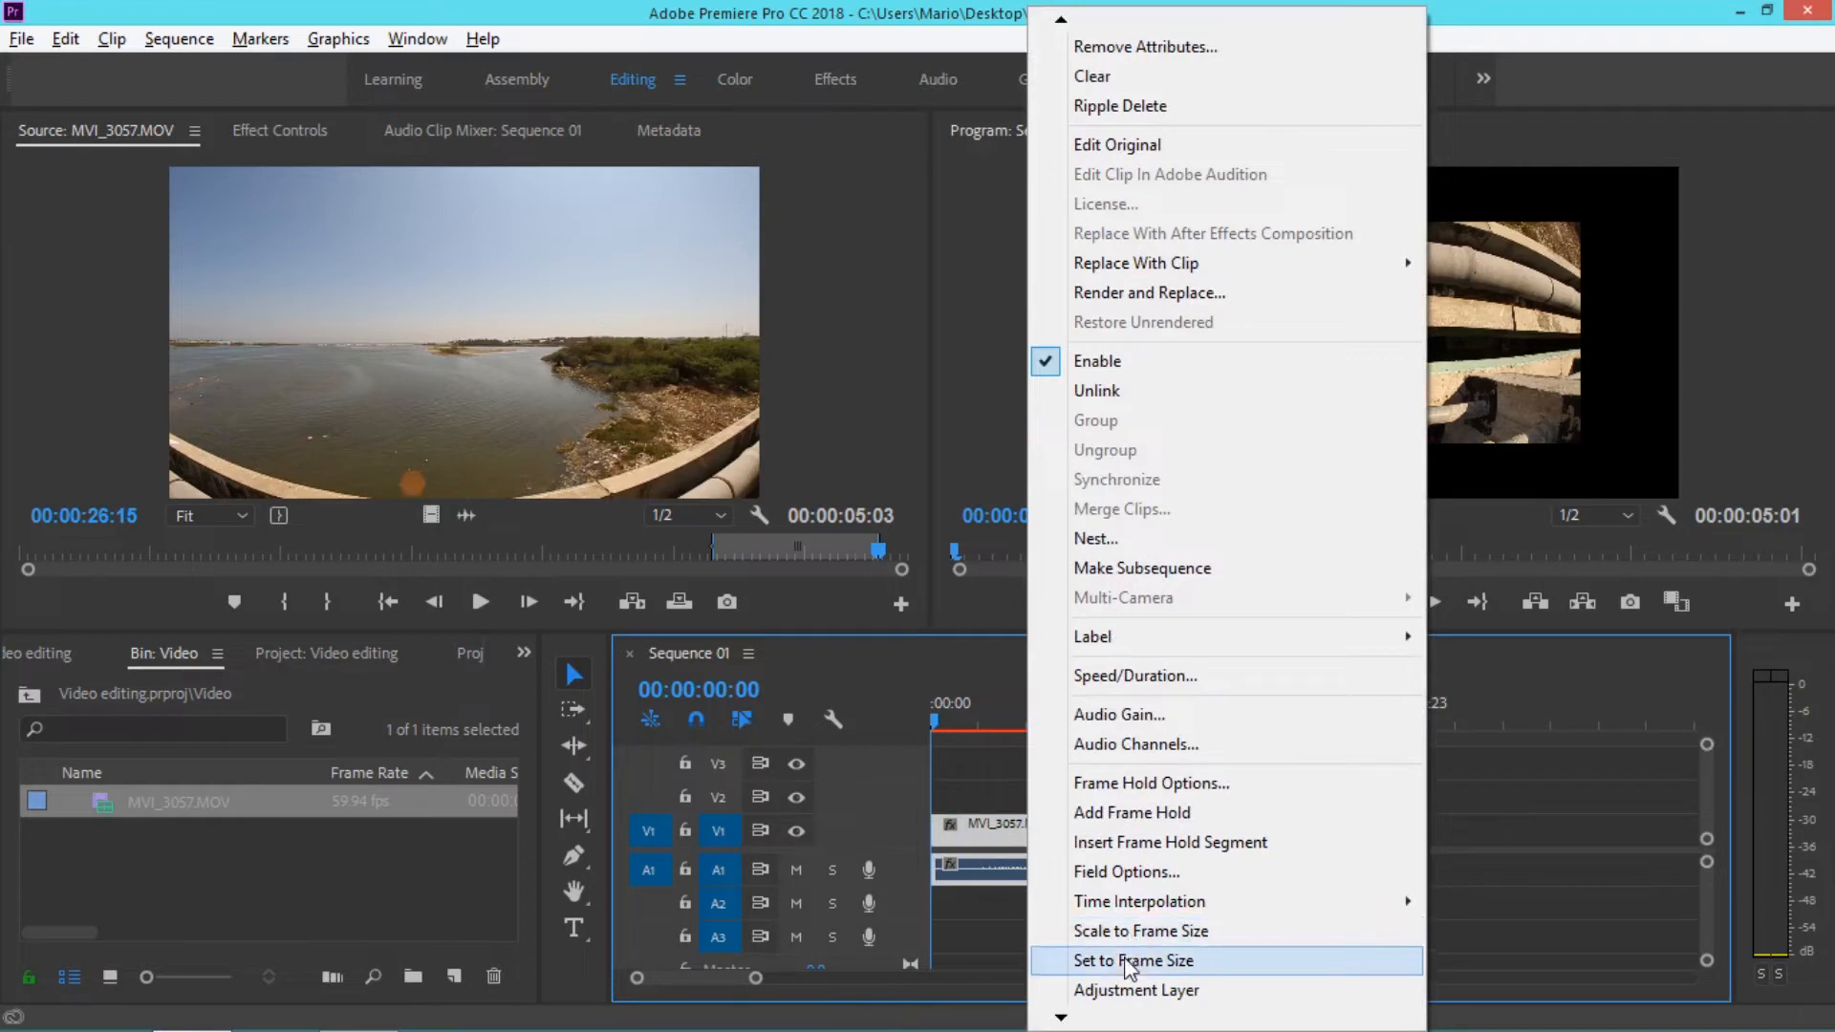
pyautogui.click(1130, 963)
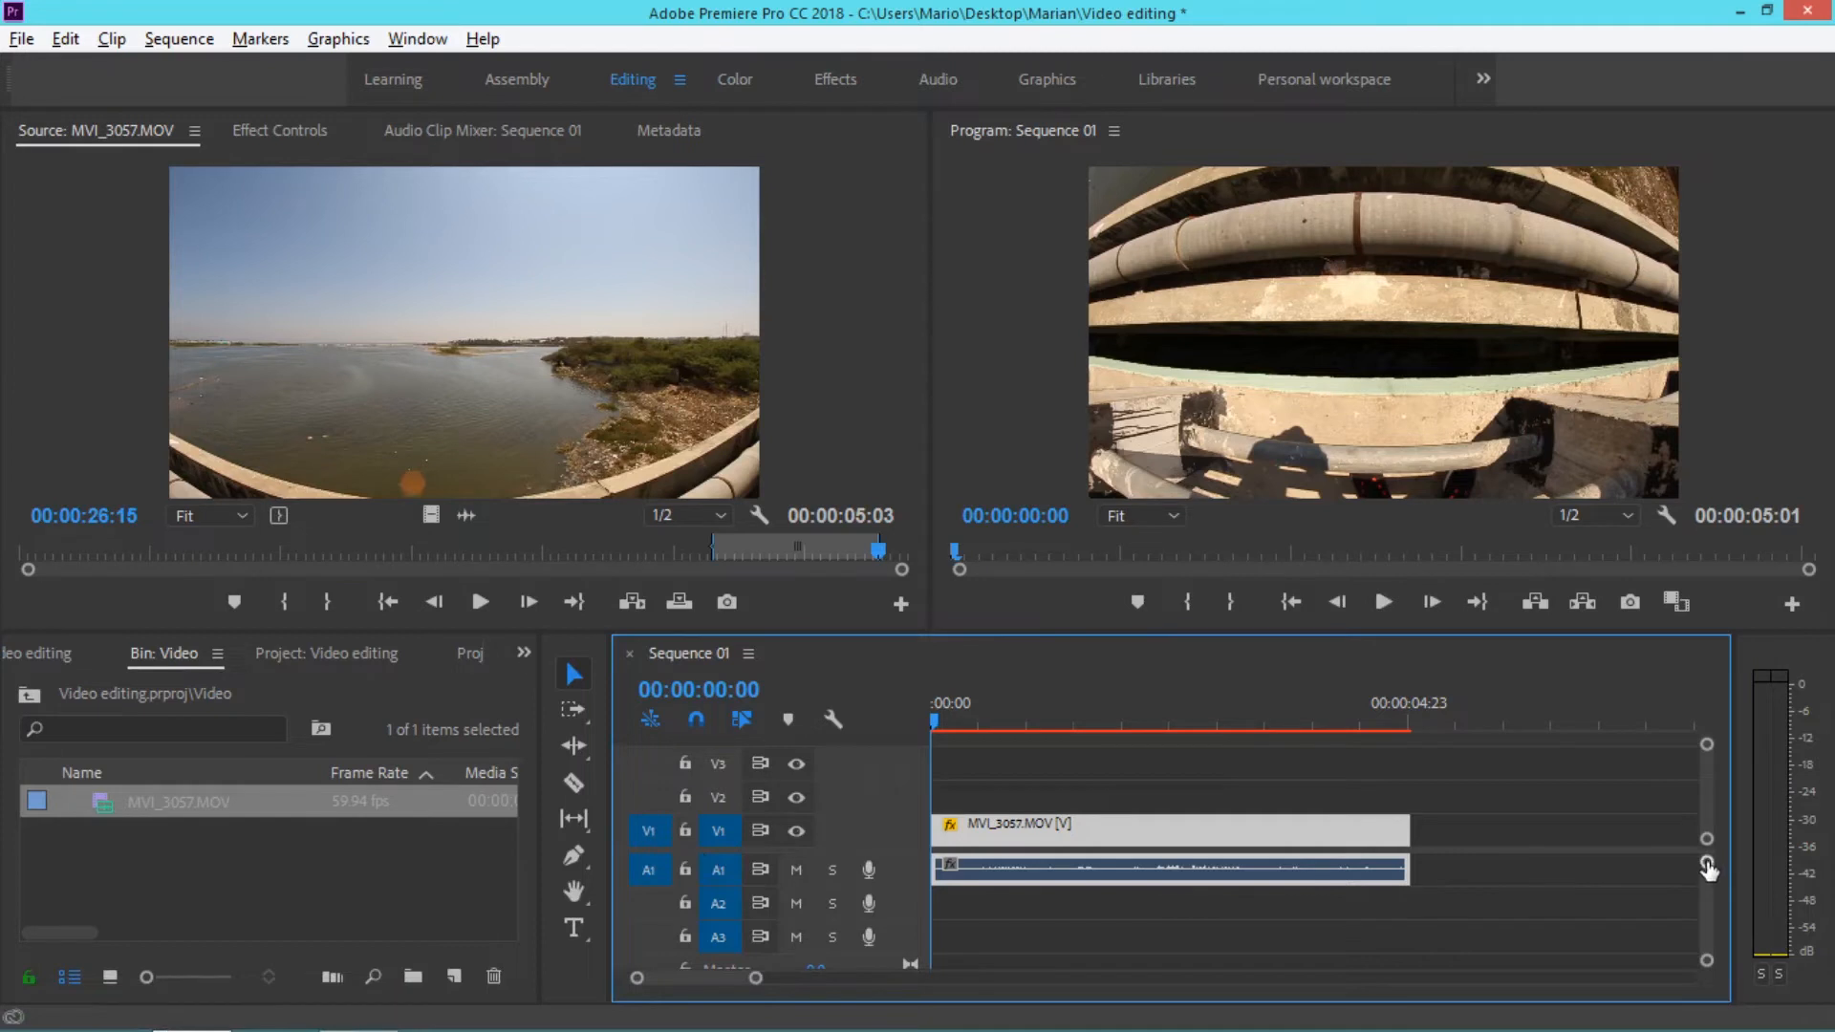
# - Delete the MVI_3057.MOV clip's original audio from A1, locking V1 during the deletion and unlocking it again
pyautogui.moveTo(1707, 862); pyautogui.dragTo(1707, 864)
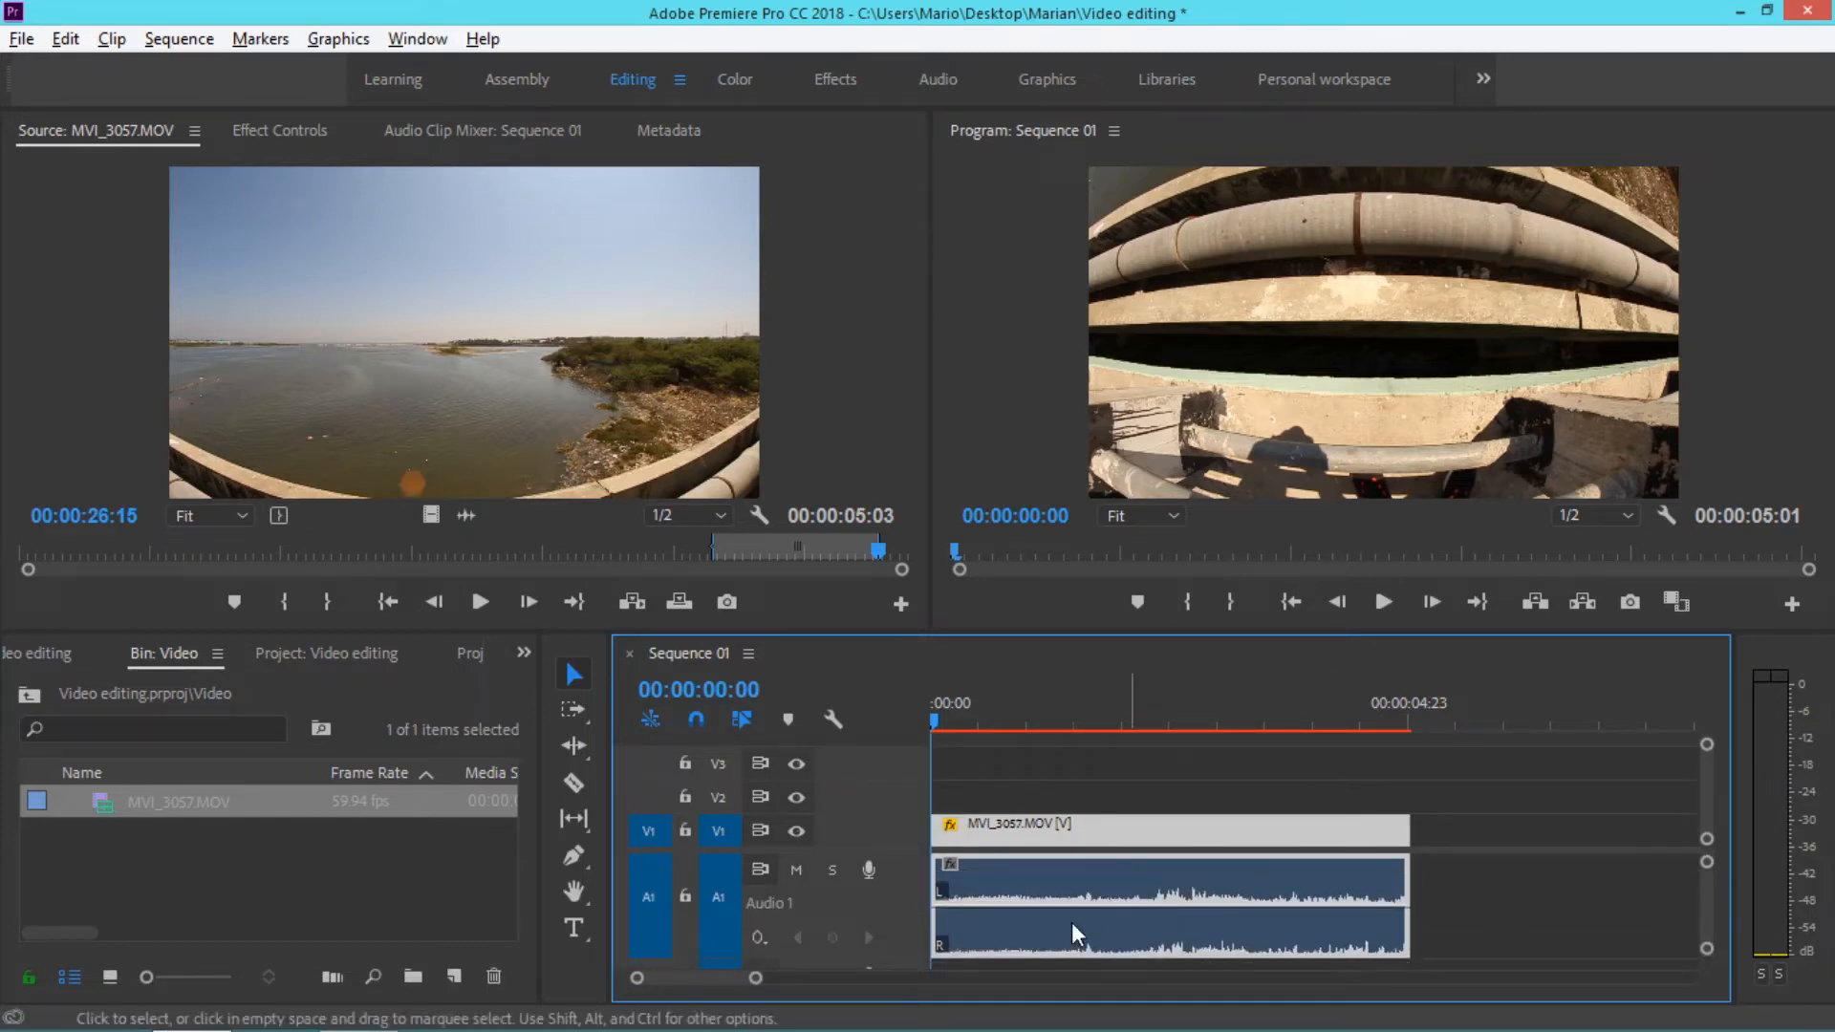
pyautogui.click(685, 831)
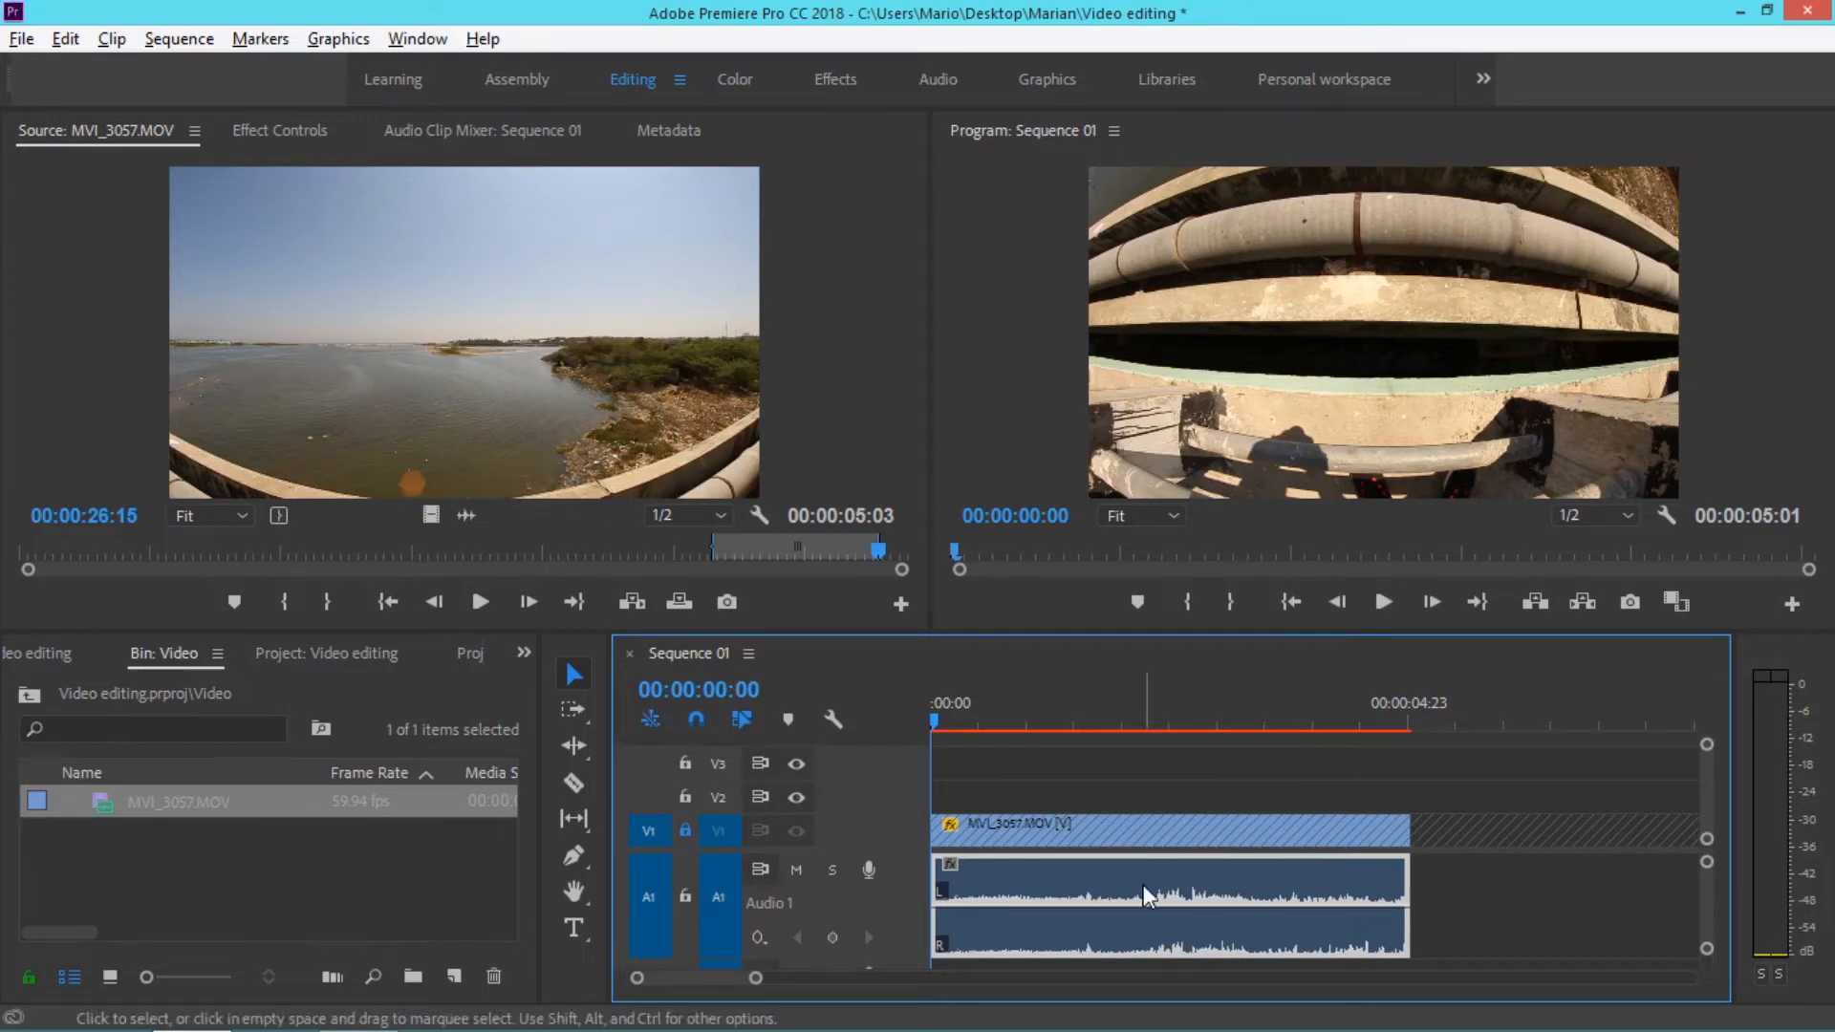
pyautogui.press('Delete')
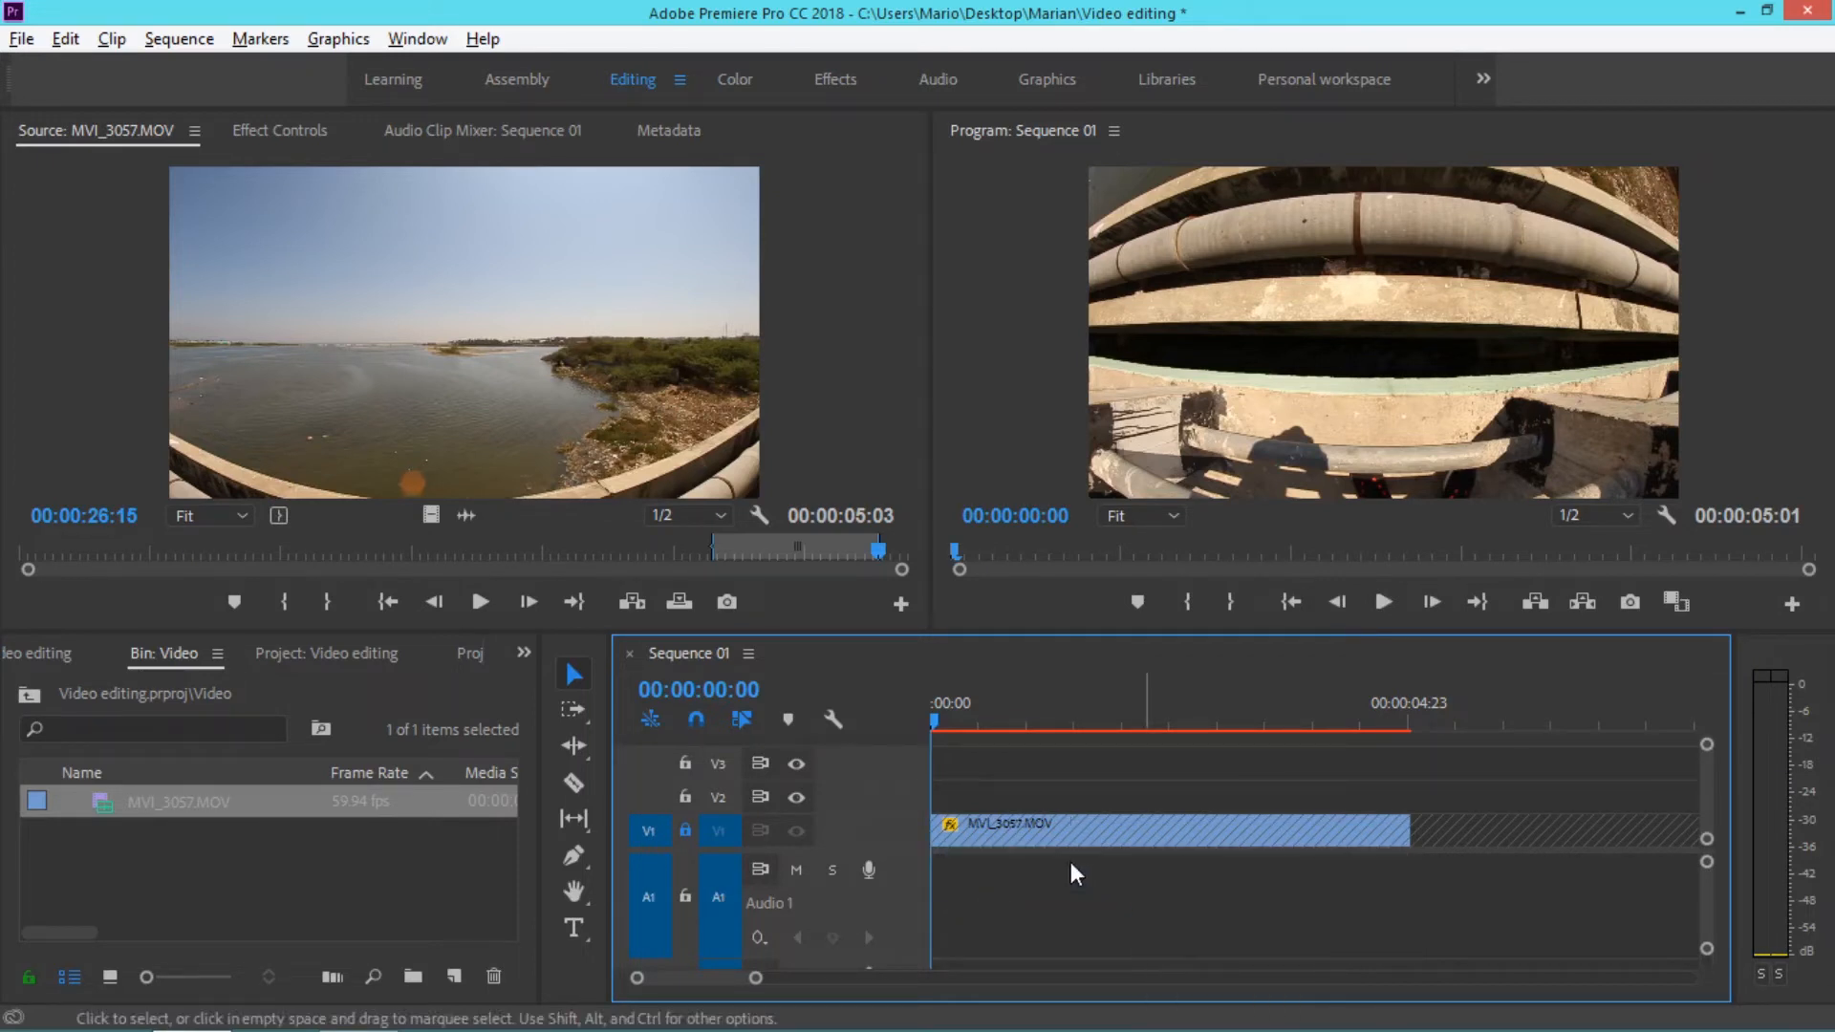
pyautogui.click(680, 835)
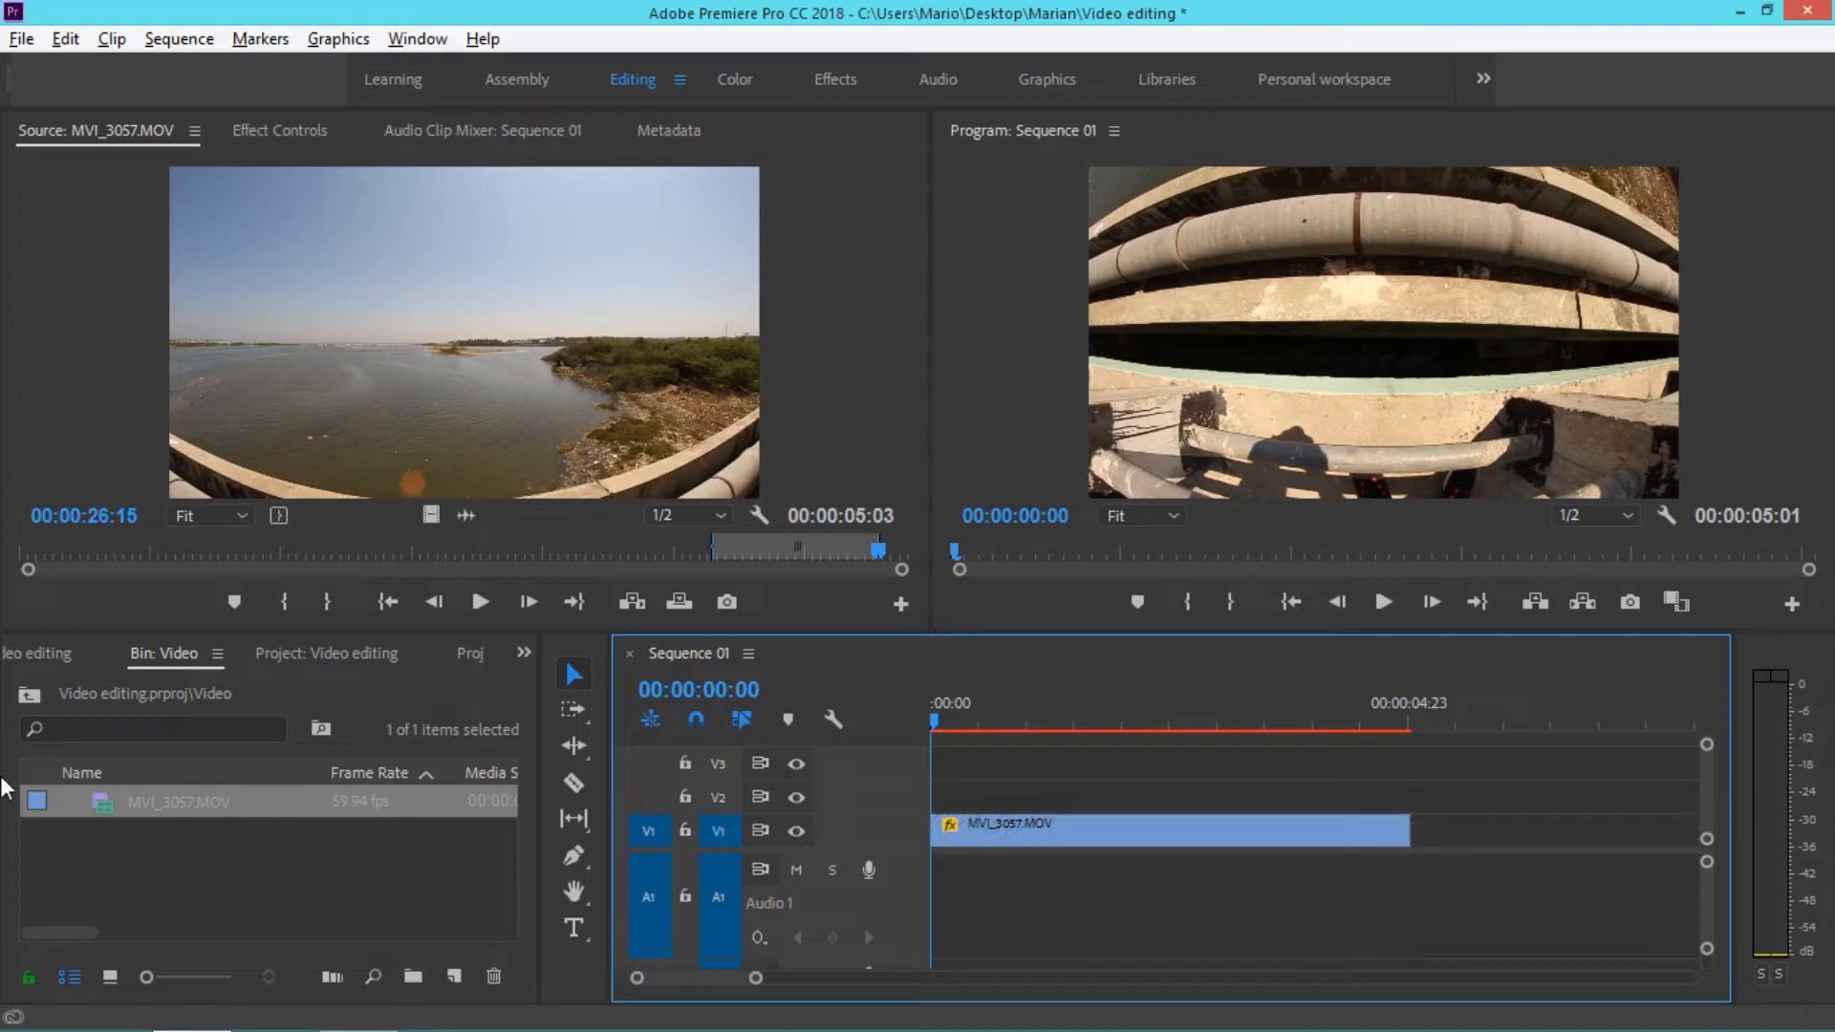
# - Load Sci-Fi Wash.wav from the project's Audio bin into the Source monitor
pyautogui.click(37, 693)
pyautogui.click(36, 691)
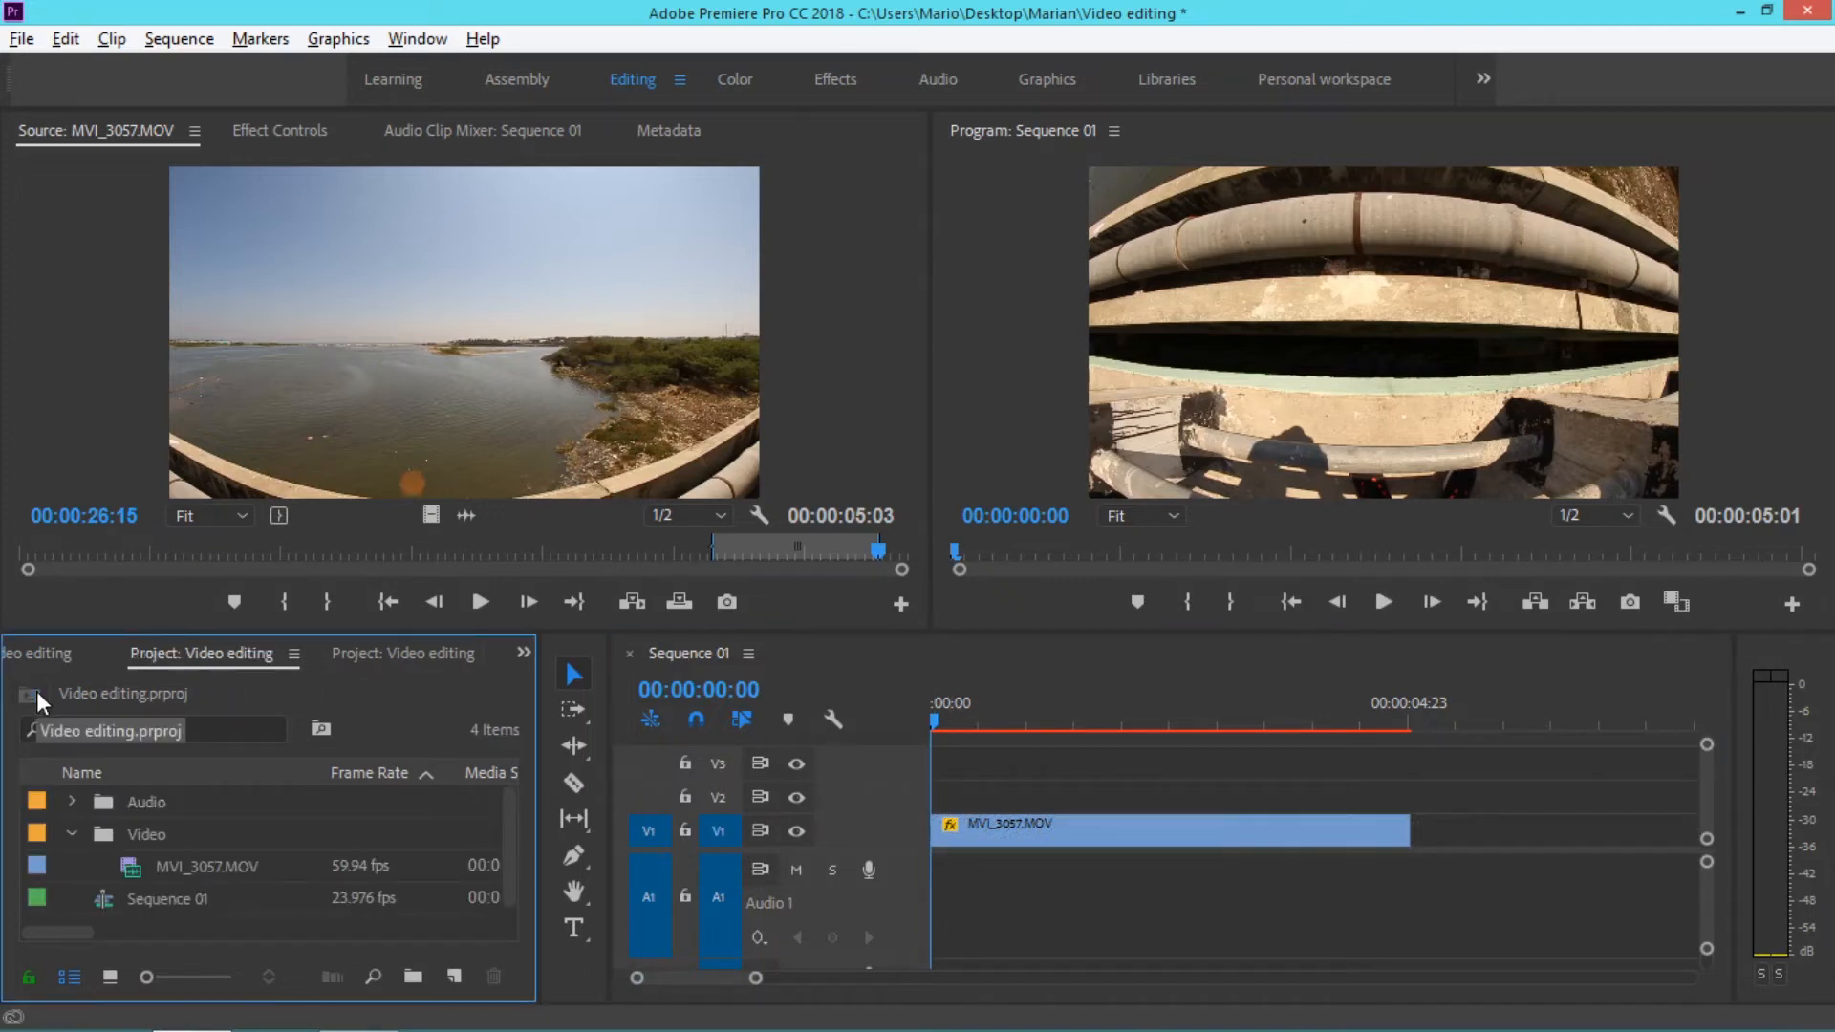
pyautogui.doubleClick(90, 801)
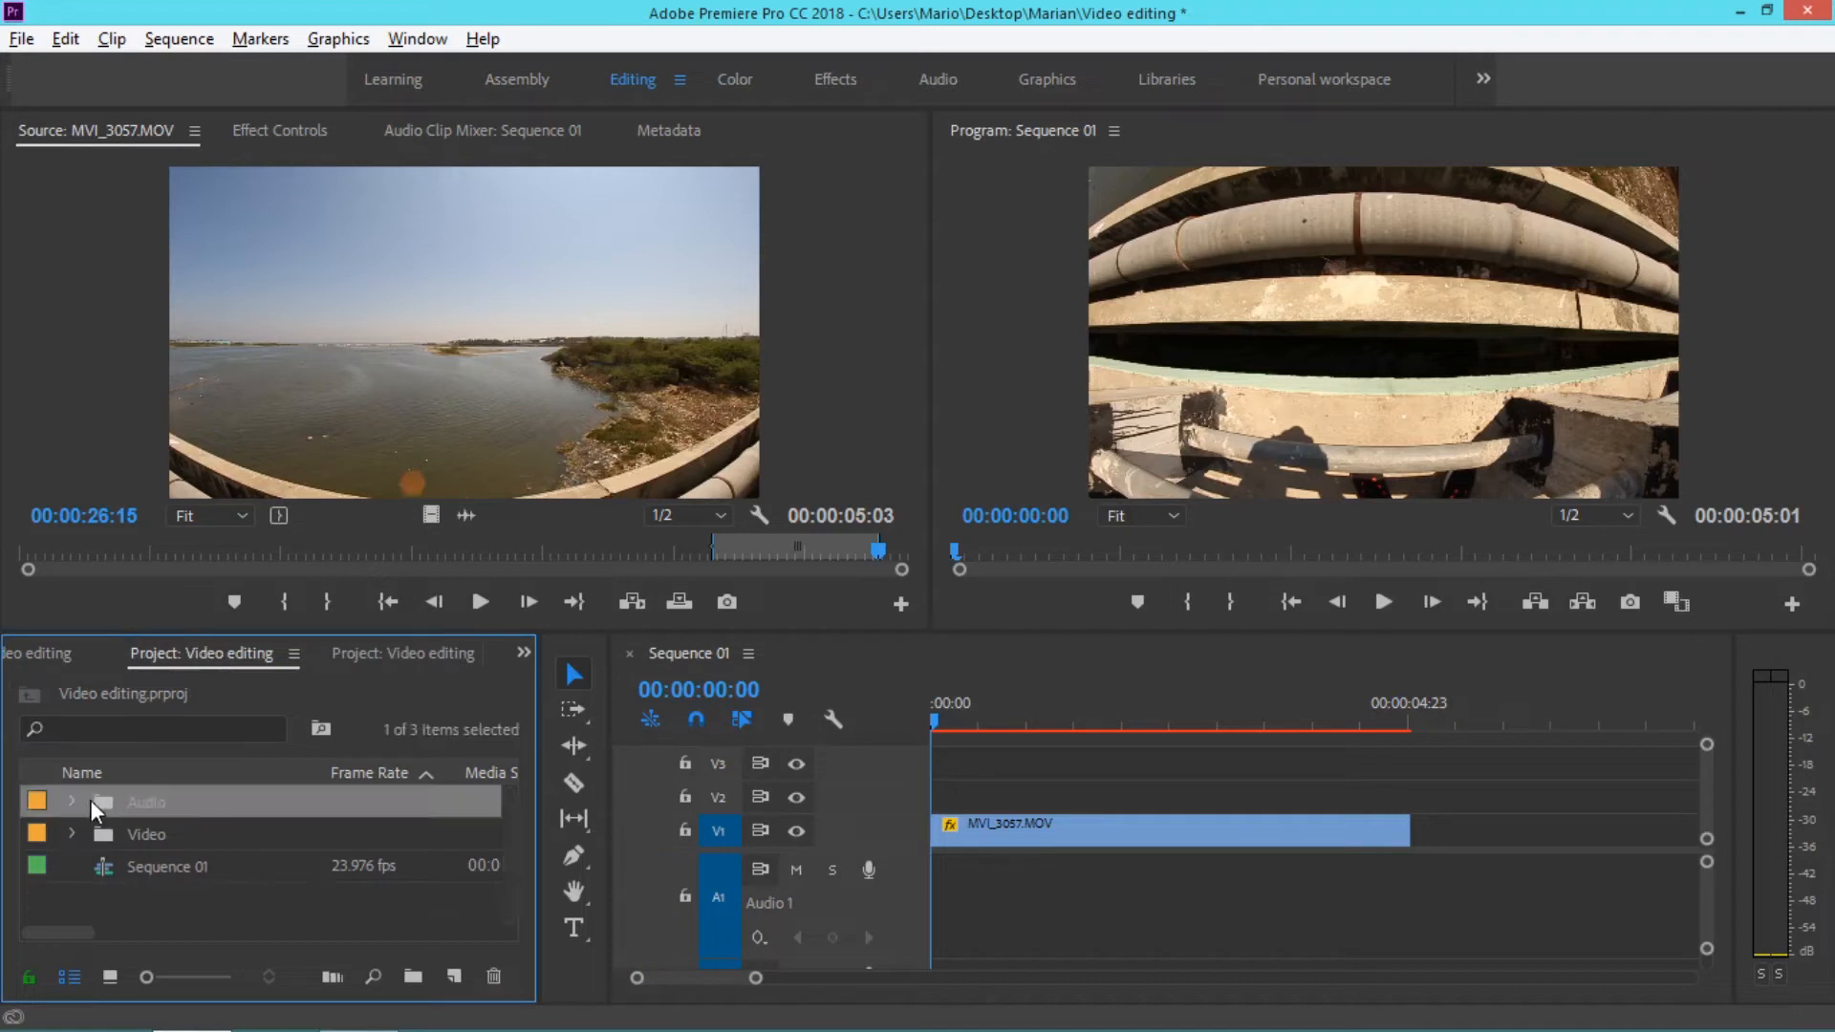
pyautogui.doubleClick(117, 803)
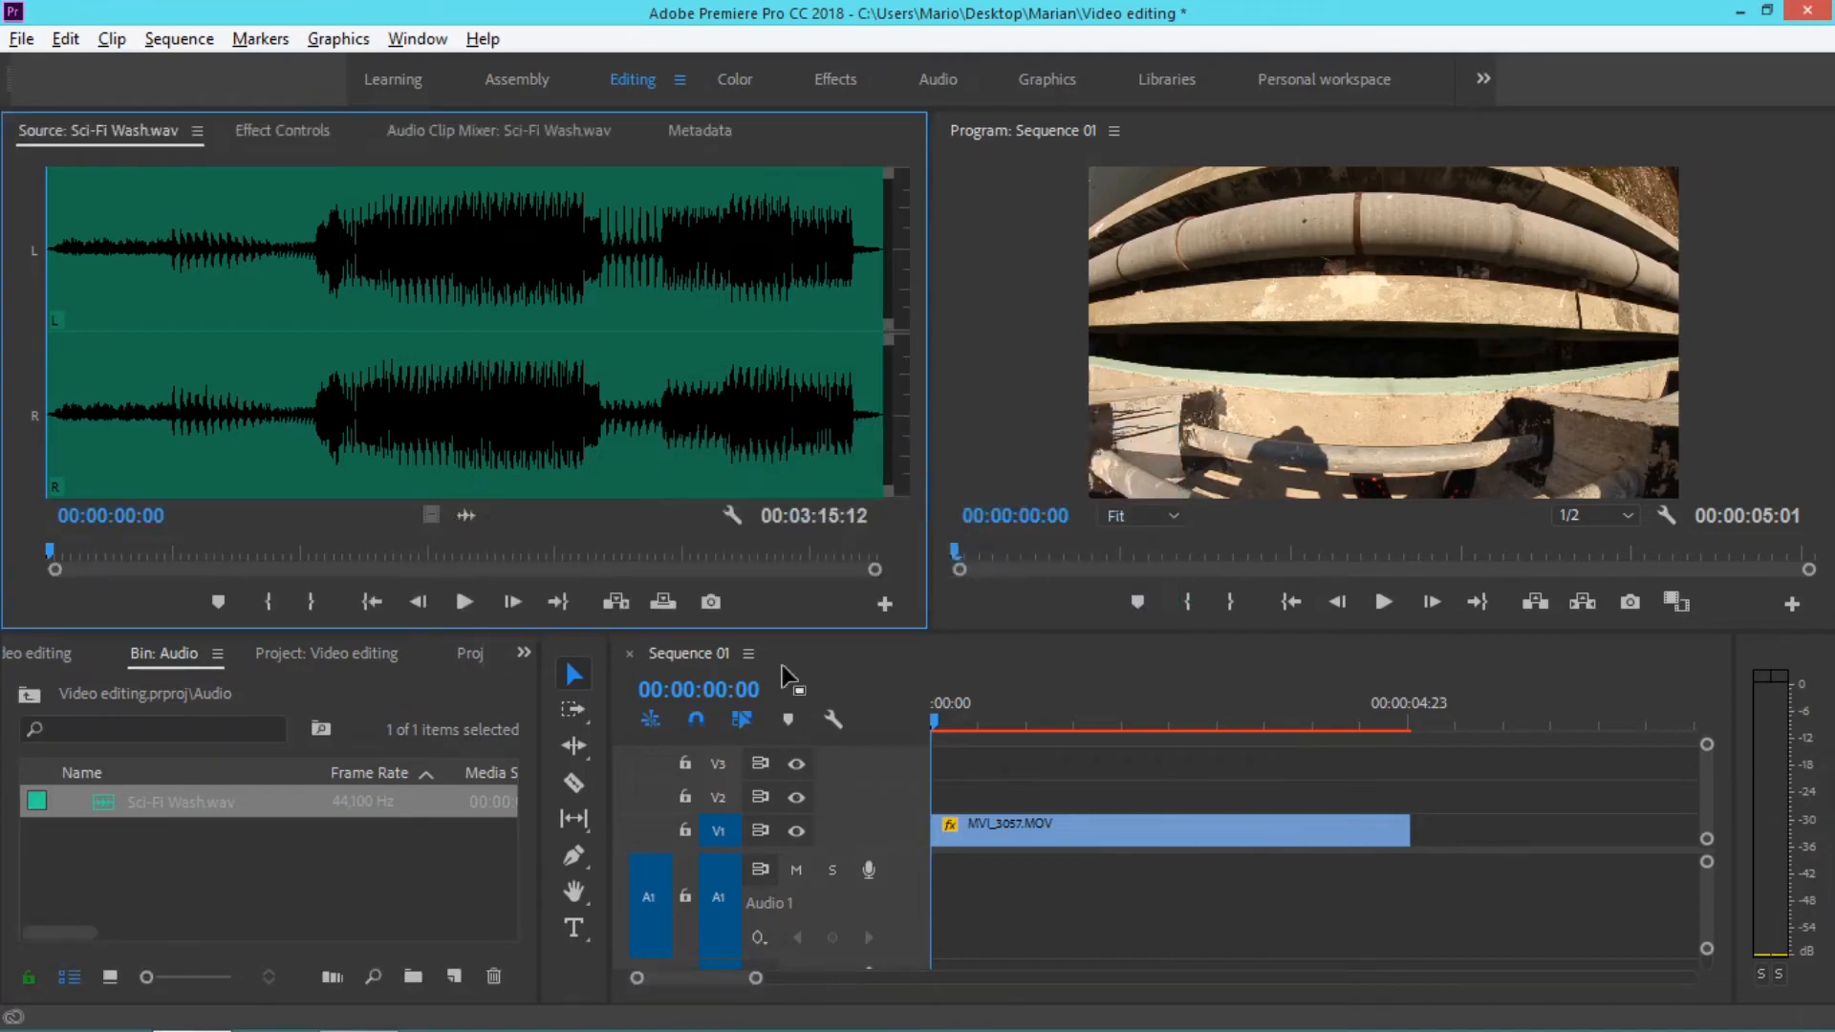
# - Set the MVI_3057.MOV clip's speed to 50% in the sequence and play back the slowed footage
pyautogui.rightClick(1019, 824)
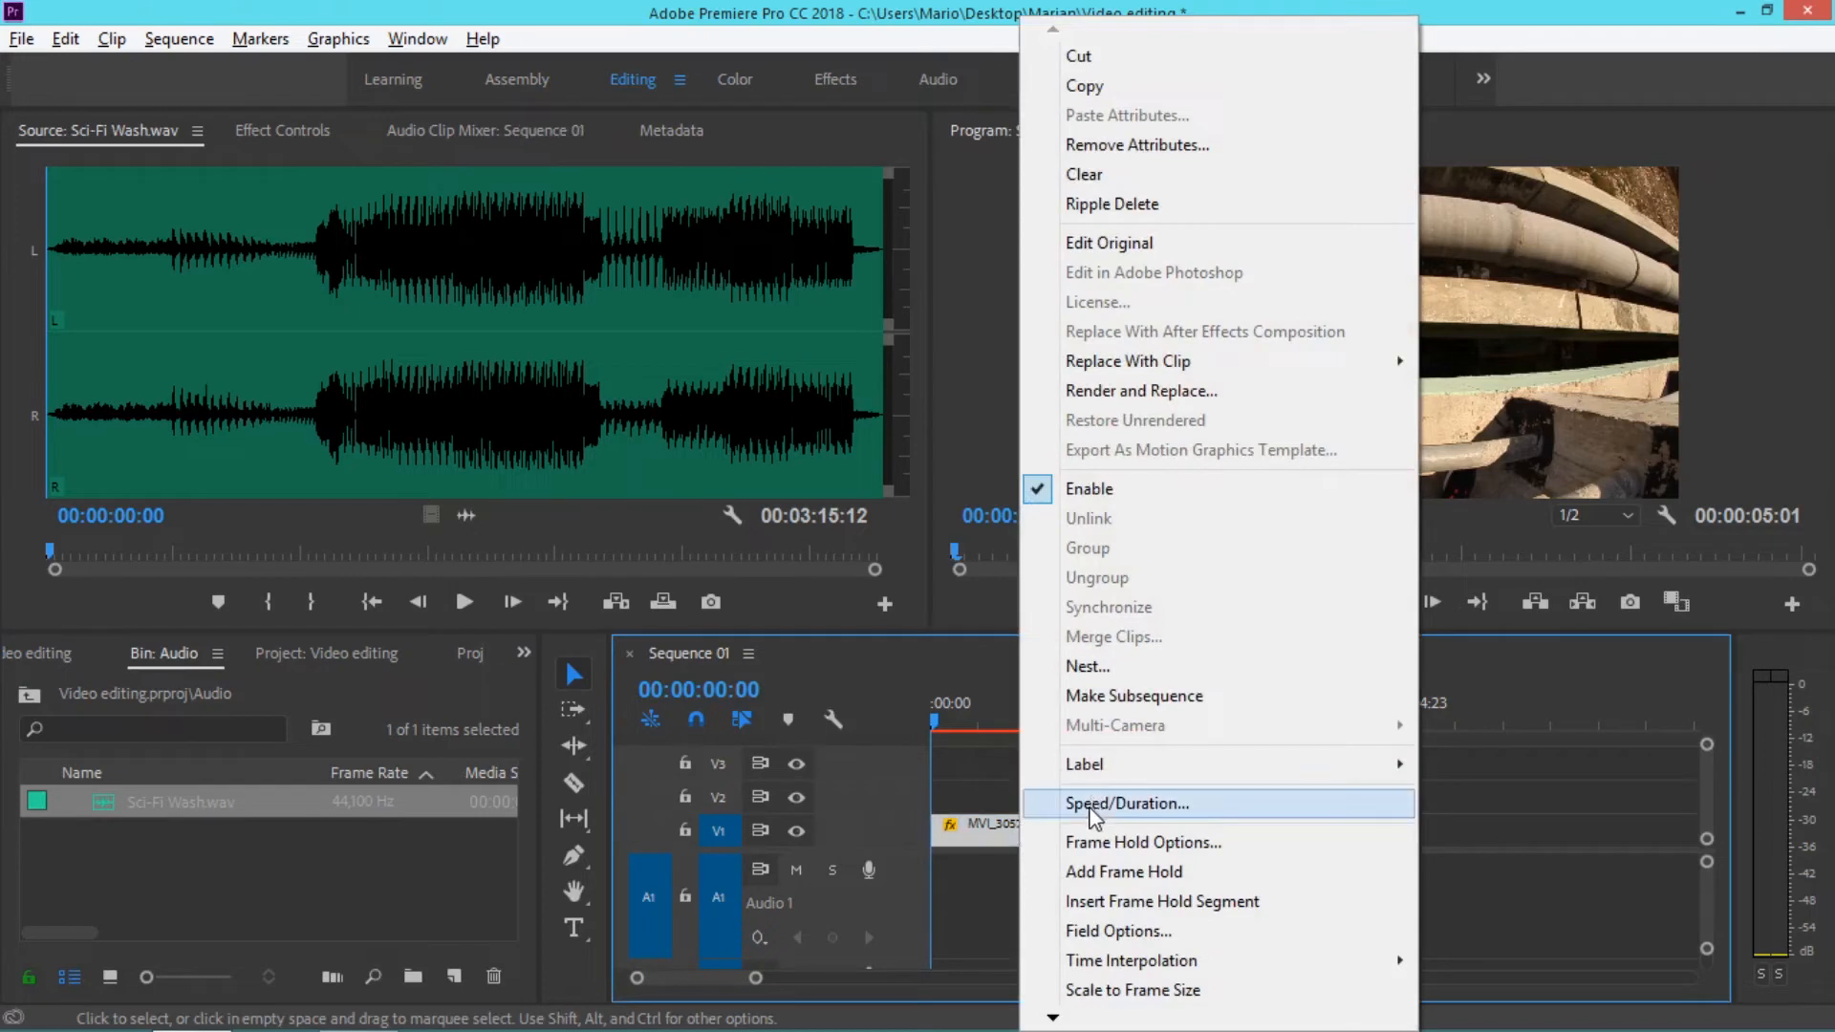
pyautogui.click(1093, 806)
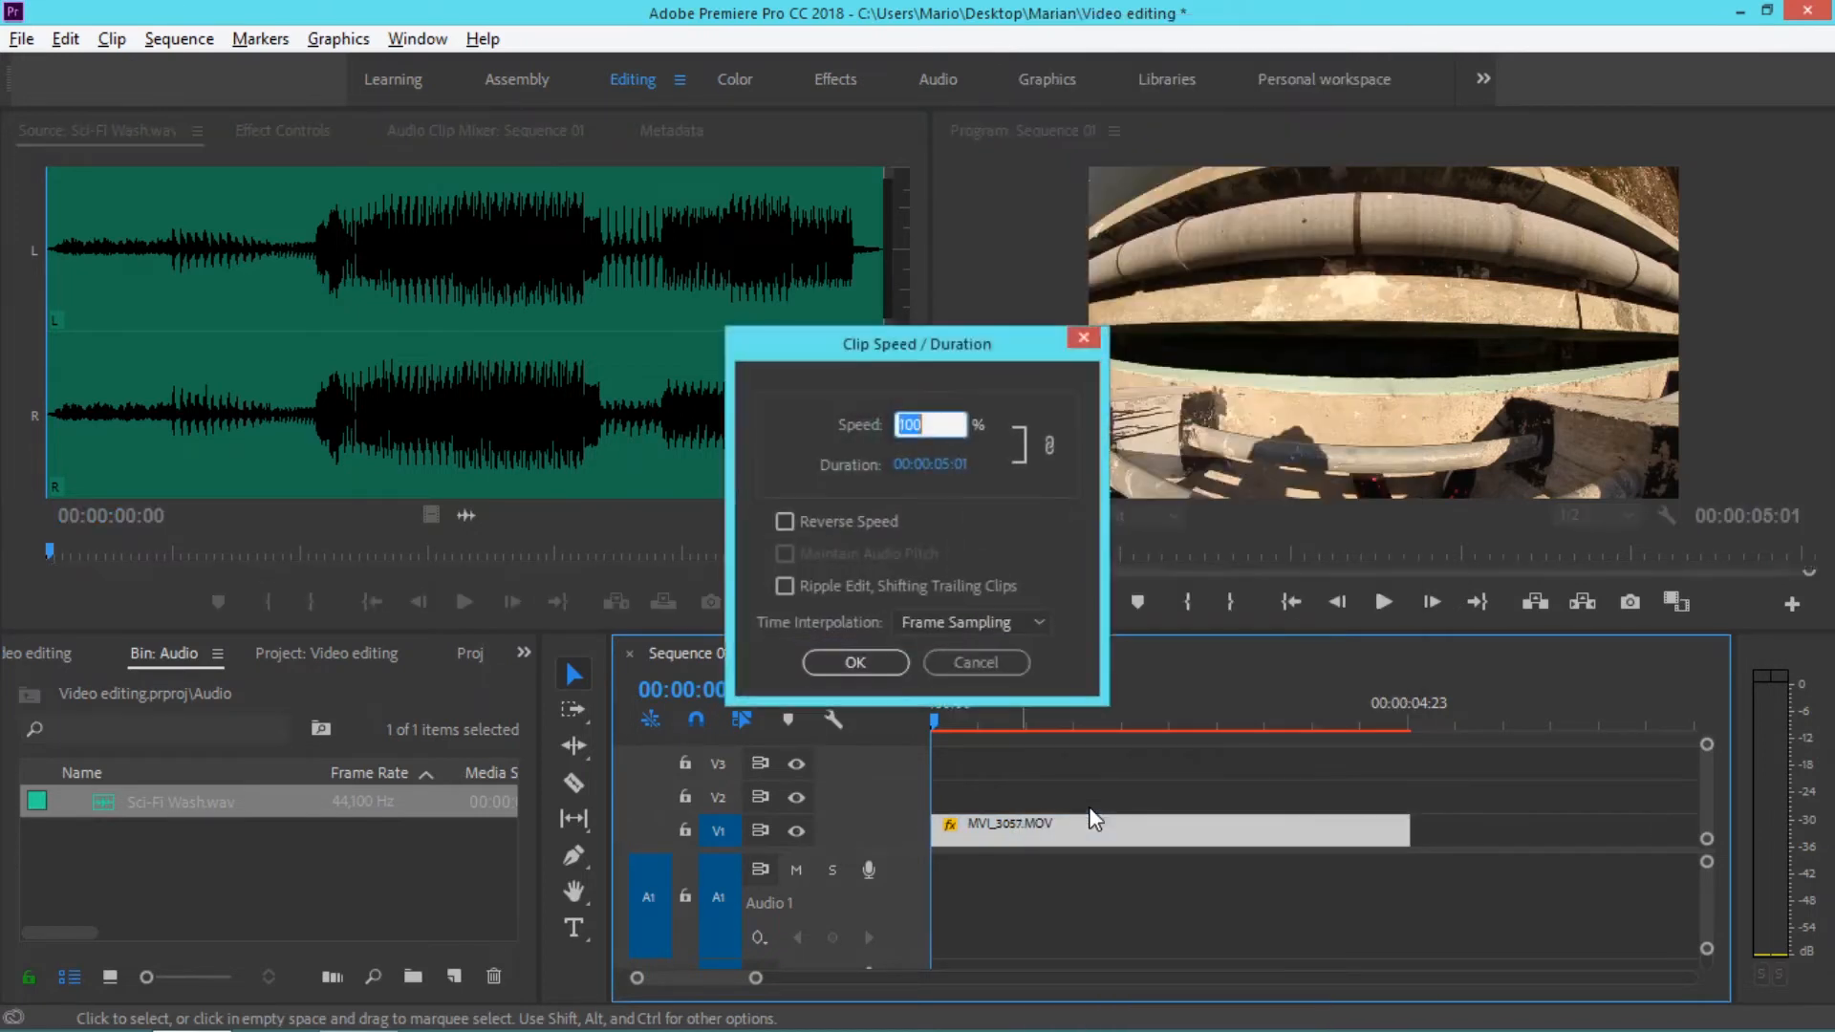
pyautogui.write('50')
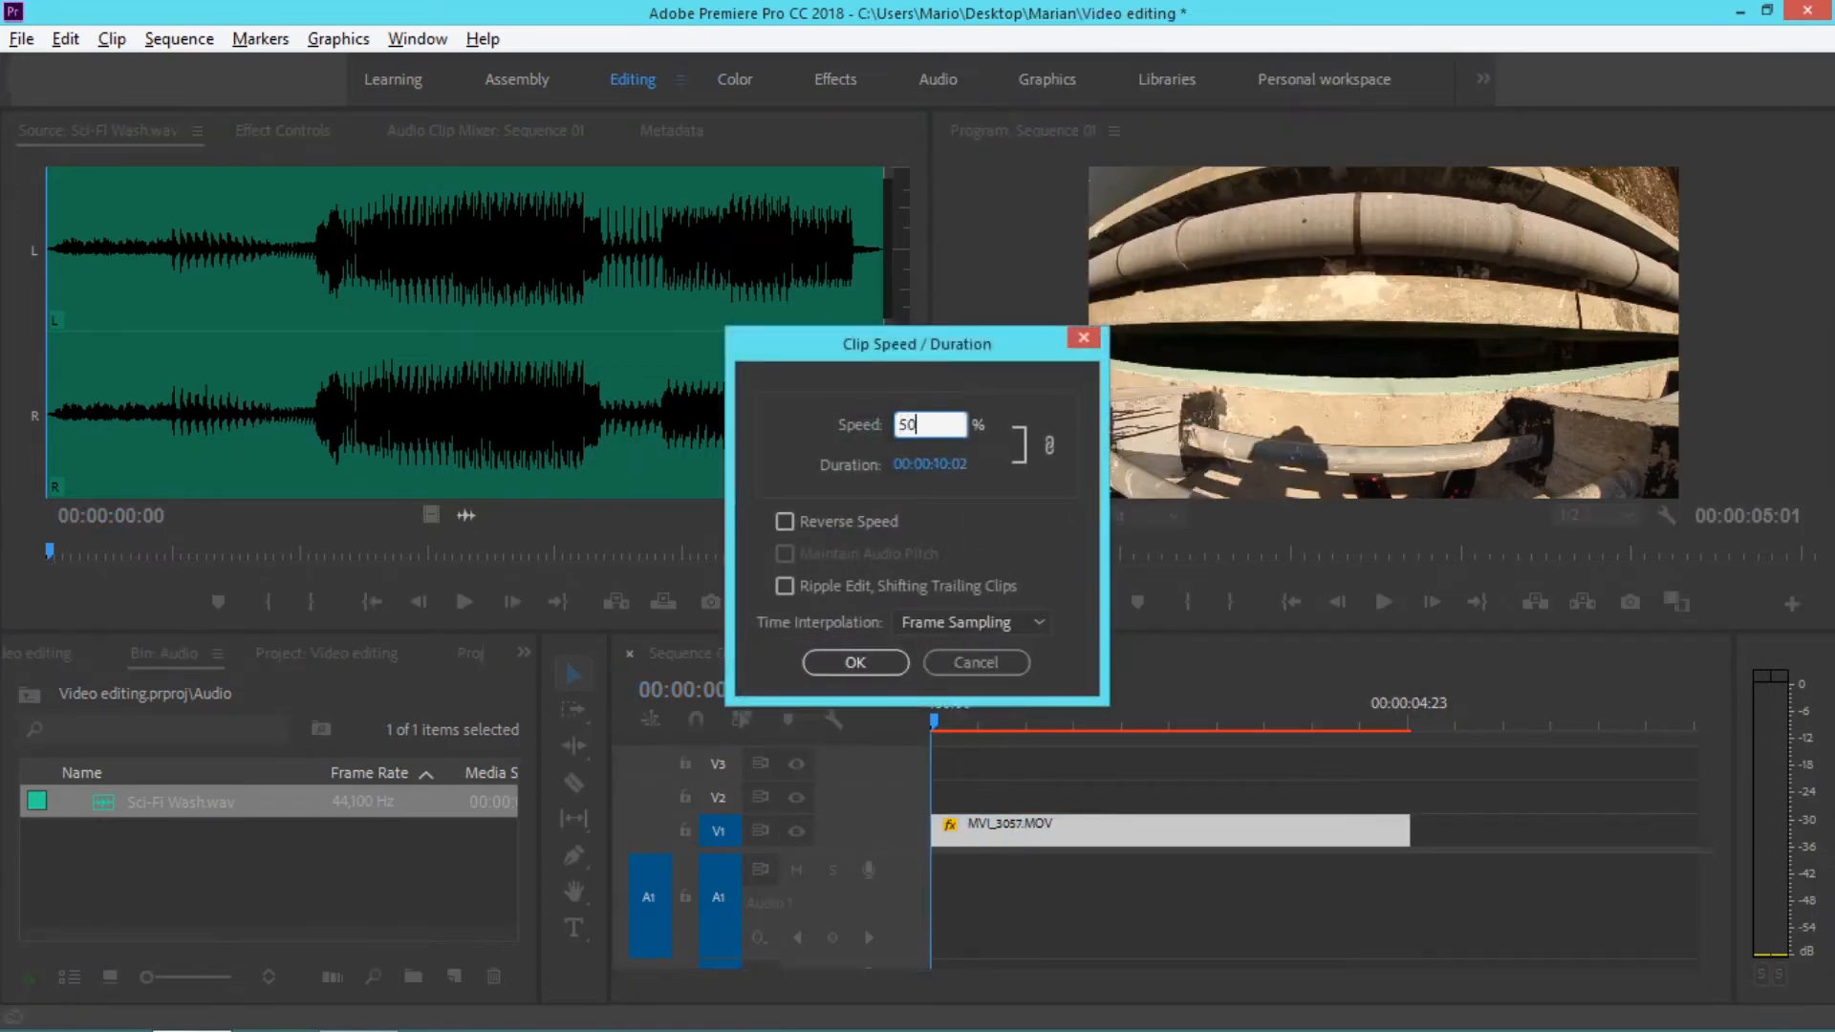
pyautogui.press('Return')
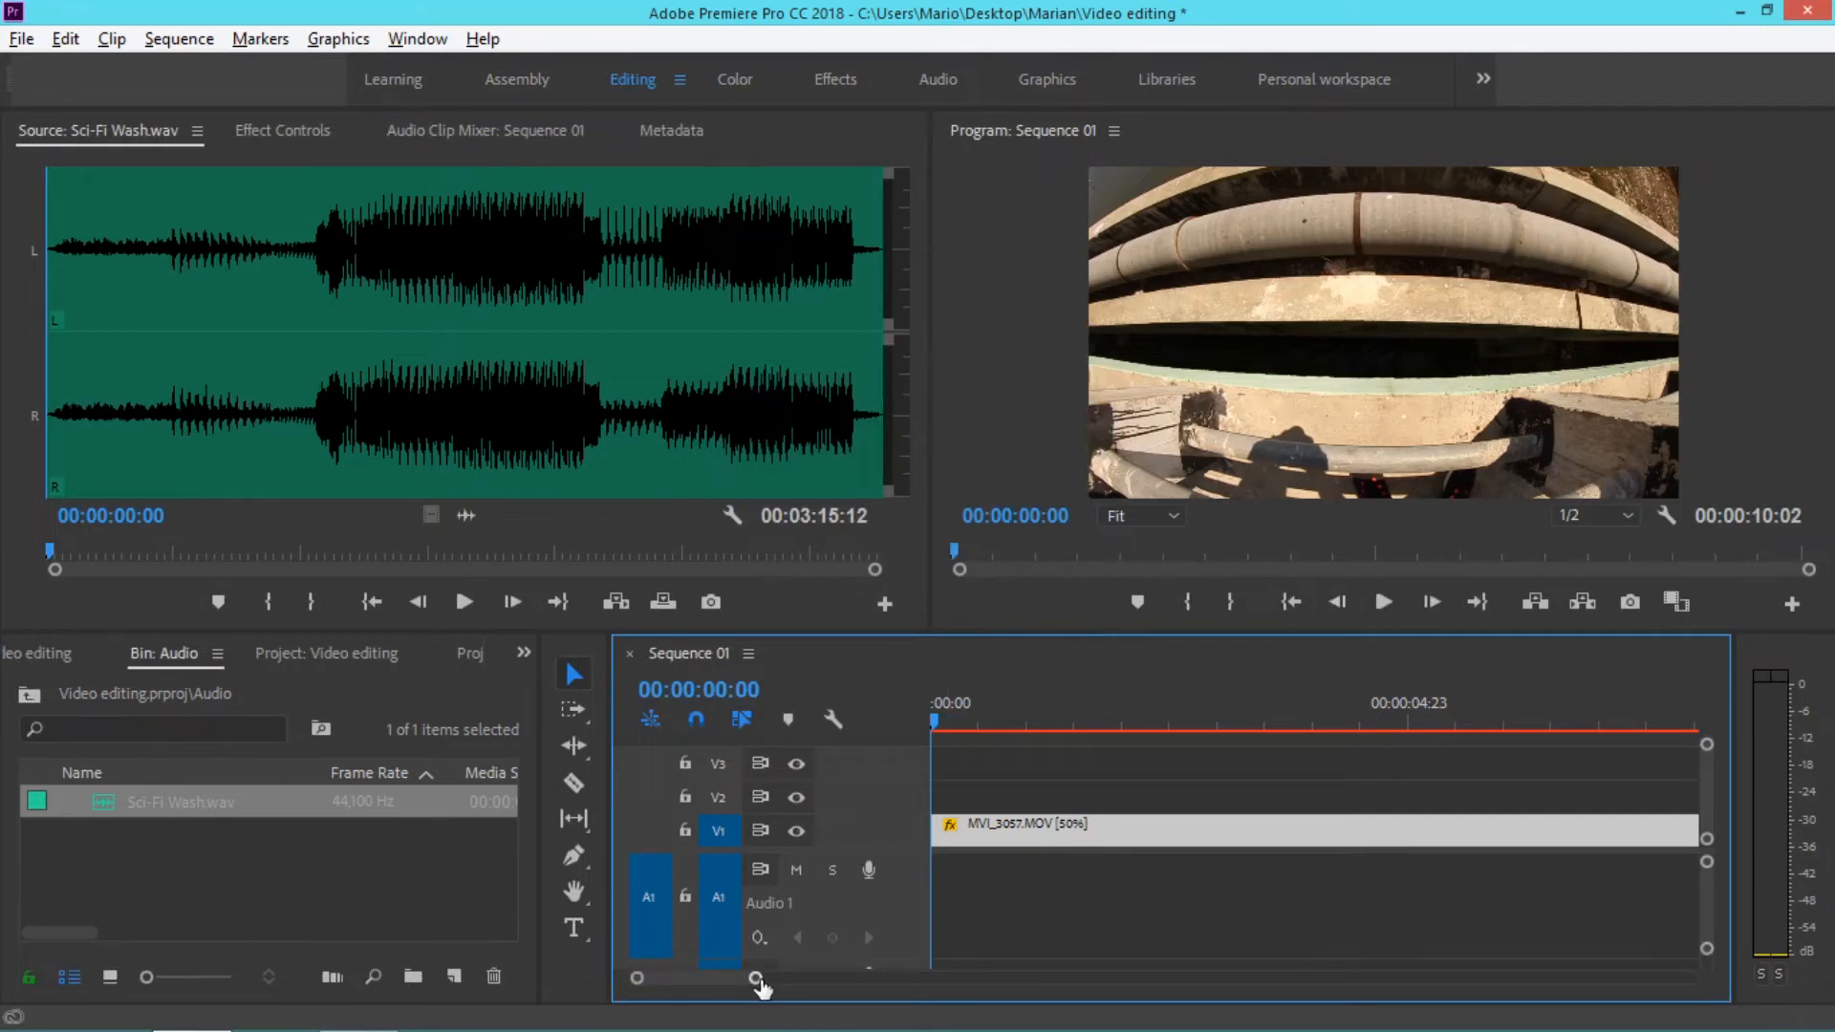
pyautogui.moveTo(758, 977); pyautogui.dragTo(971, 982)
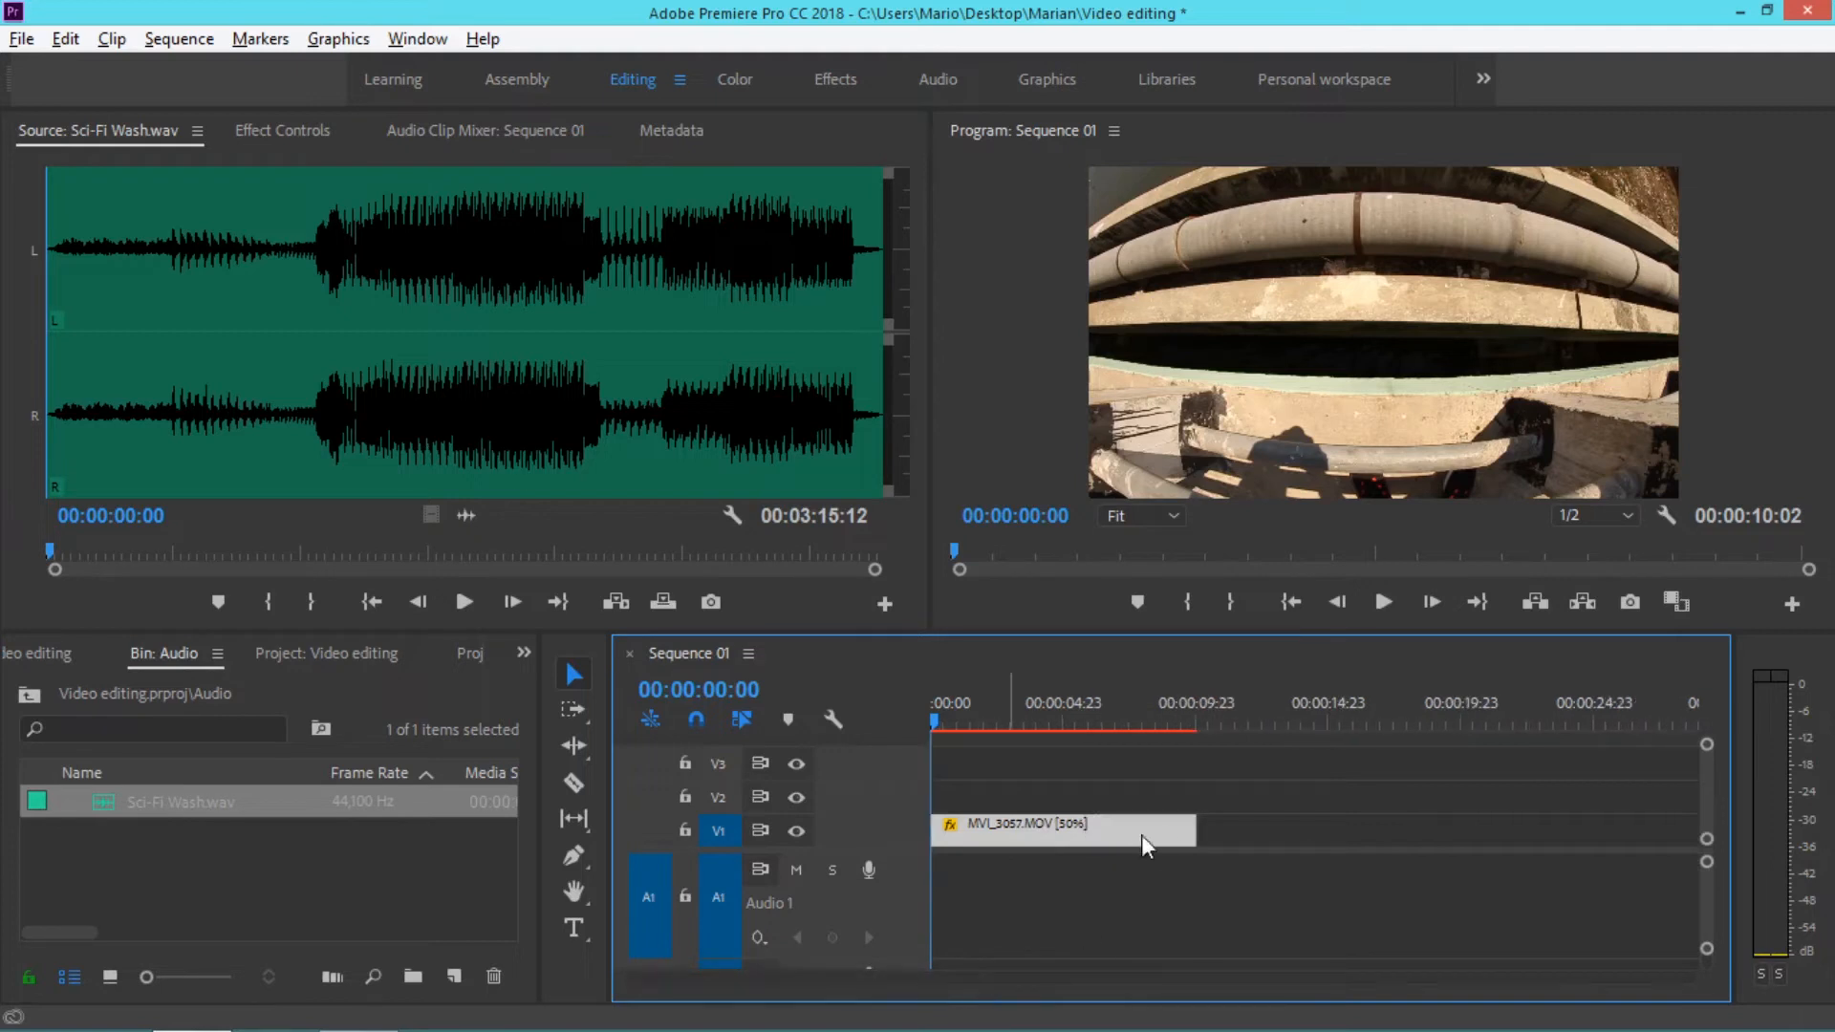
pyautogui.click(1383, 602)
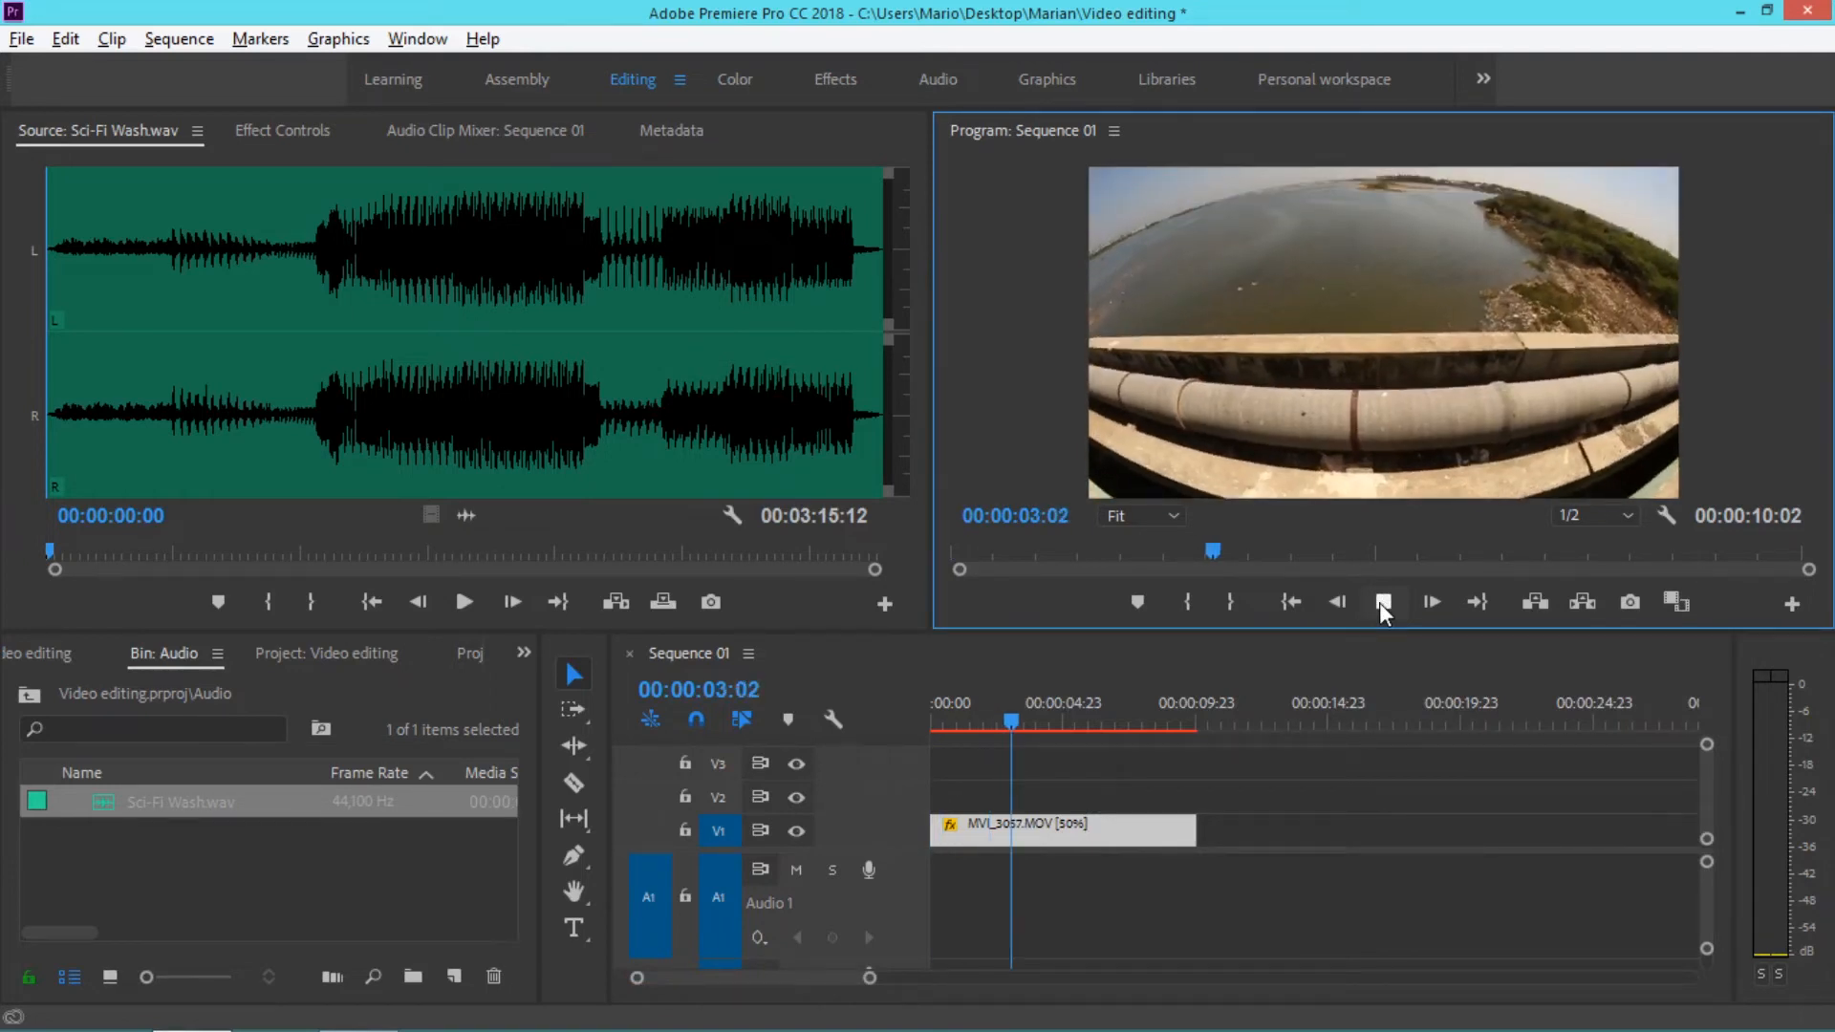
pyautogui.click(1384, 602)
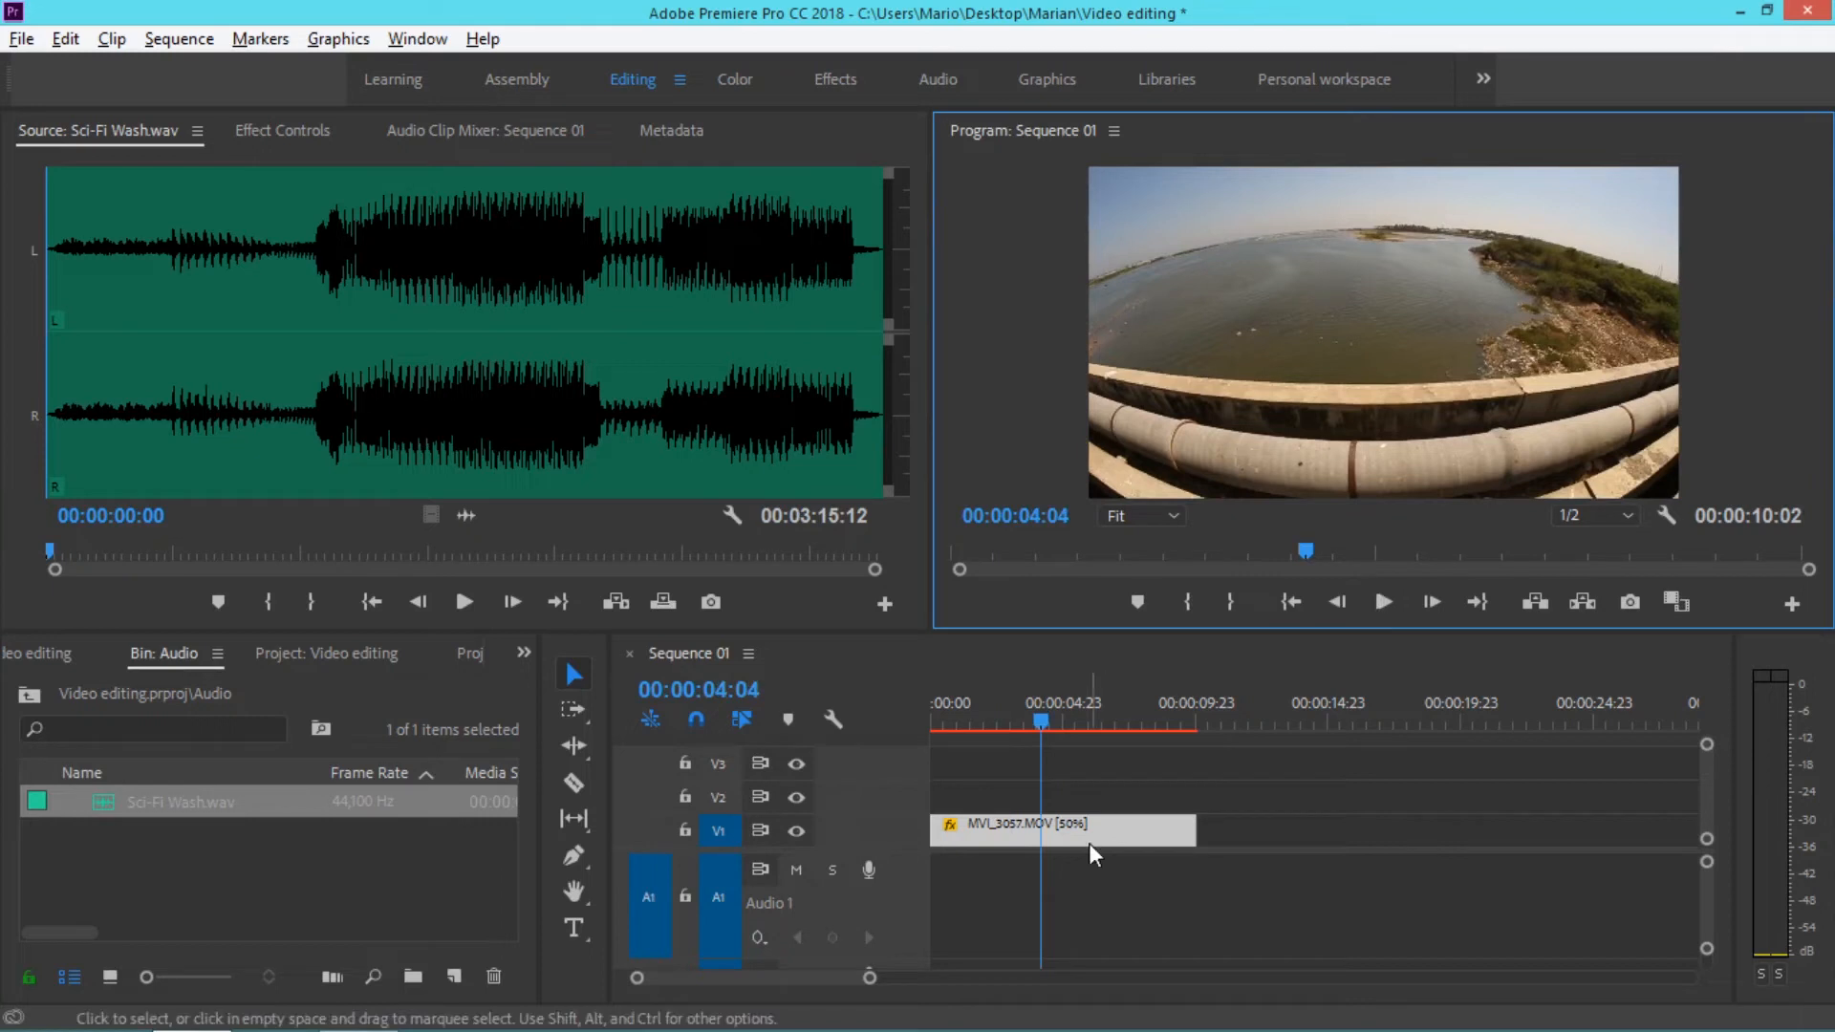
# - Place only the audio of Sci-Fi Wash.wav on track A1 at the start of the sequence
pyautogui.click(466, 518)
pyautogui.moveTo(468, 519); pyautogui.dragTo(938, 892)
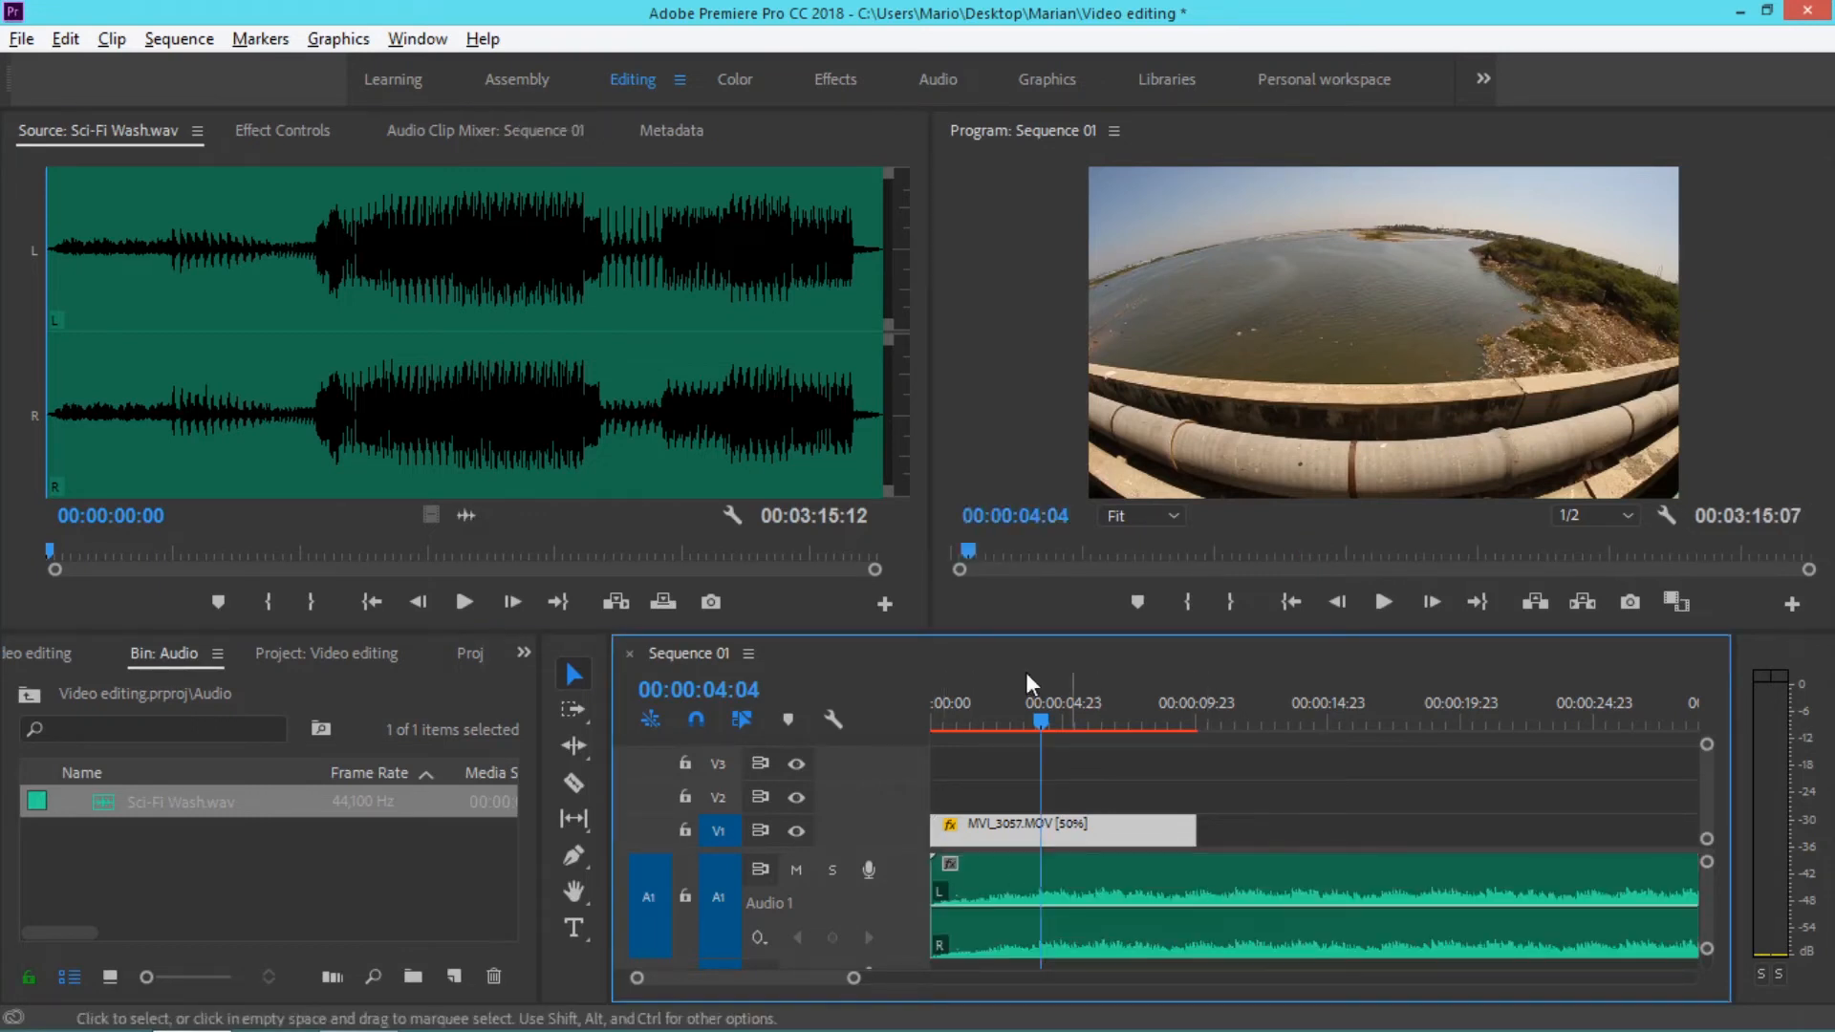
# - Split the Sci-Fi Wash audio at 00:00:11:19 with the Razor tool and delete the part after the cut
pyautogui.moveTo(1042, 721); pyautogui.dragTo(1246, 841)
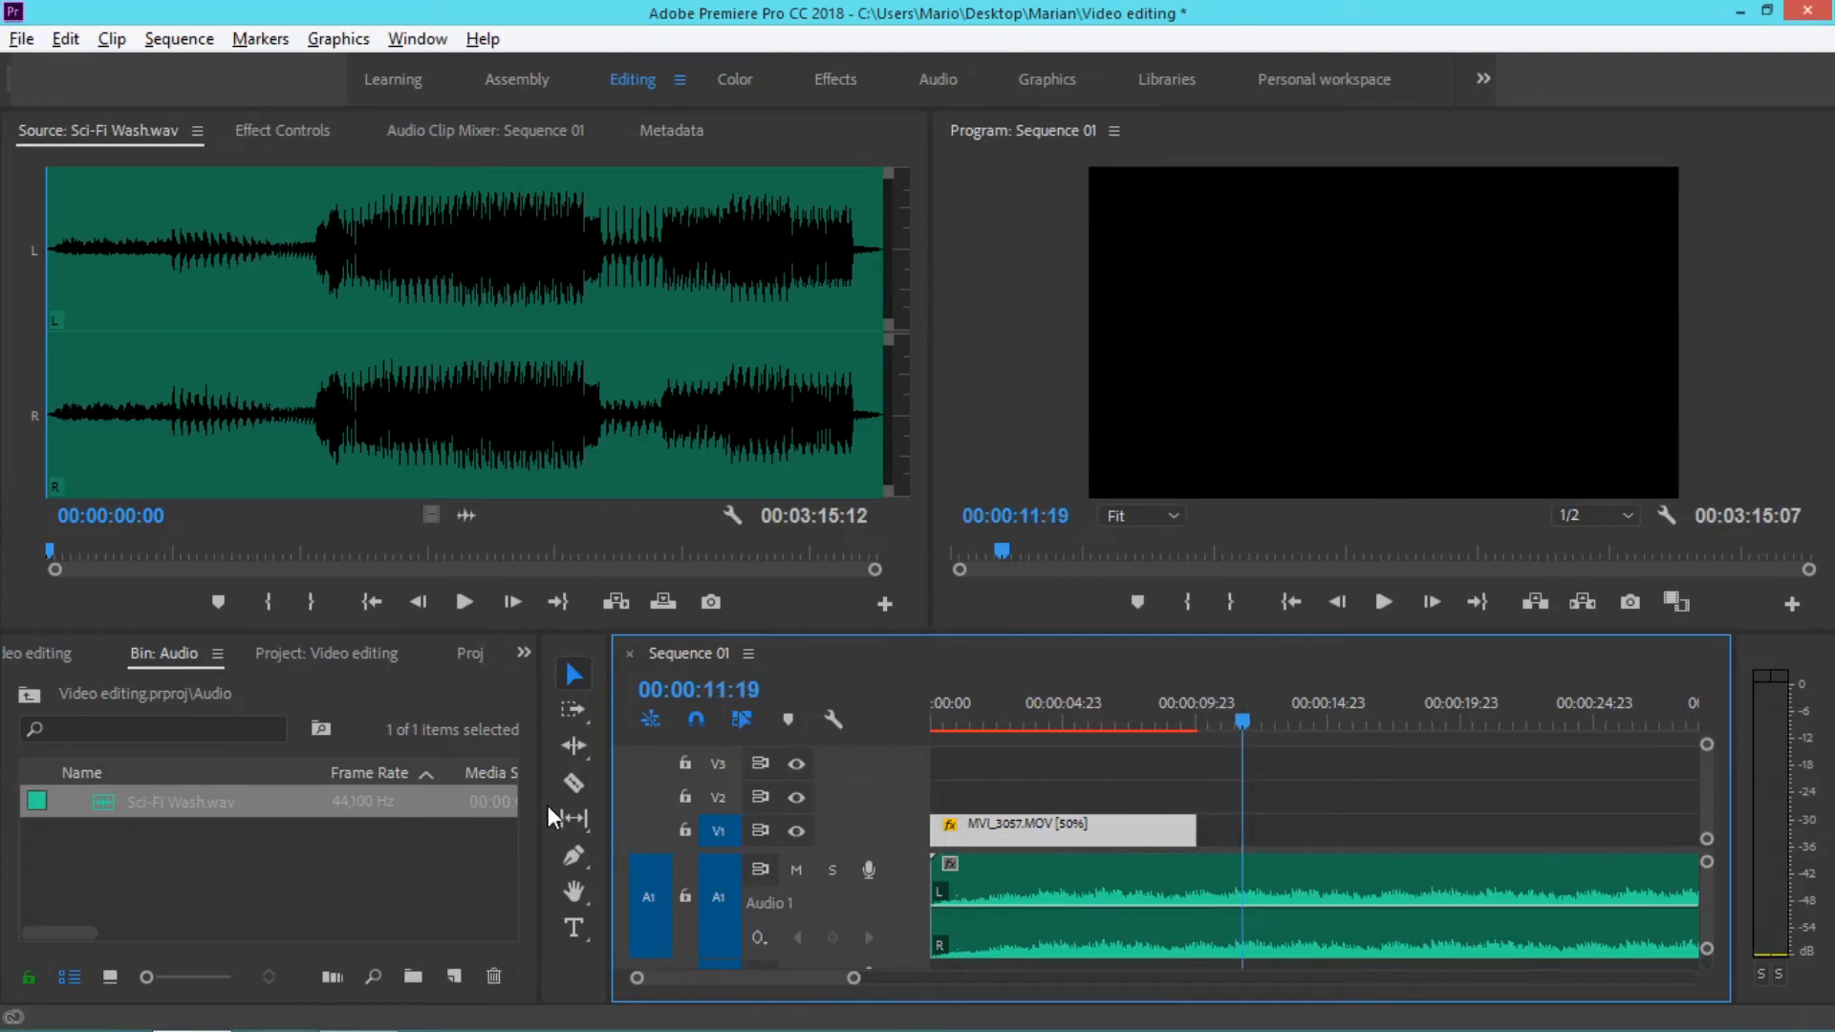
pyautogui.click(575, 786)
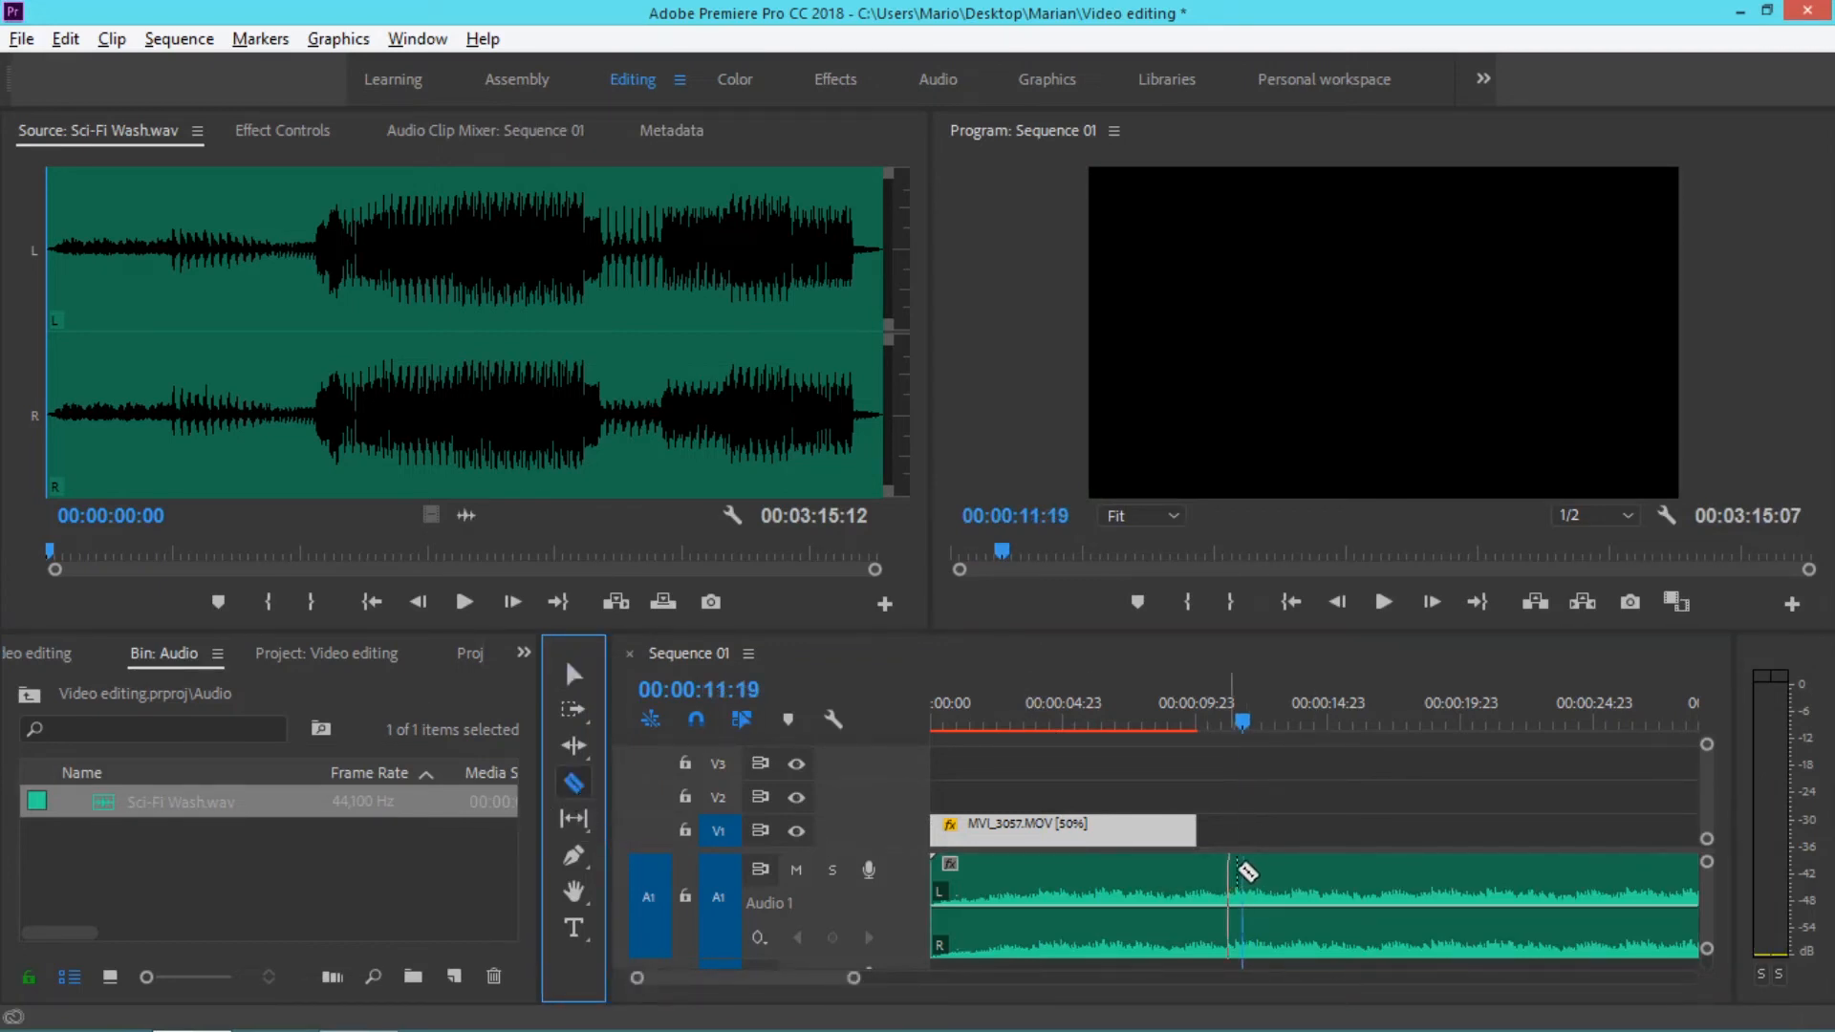
pyautogui.click(1250, 870)
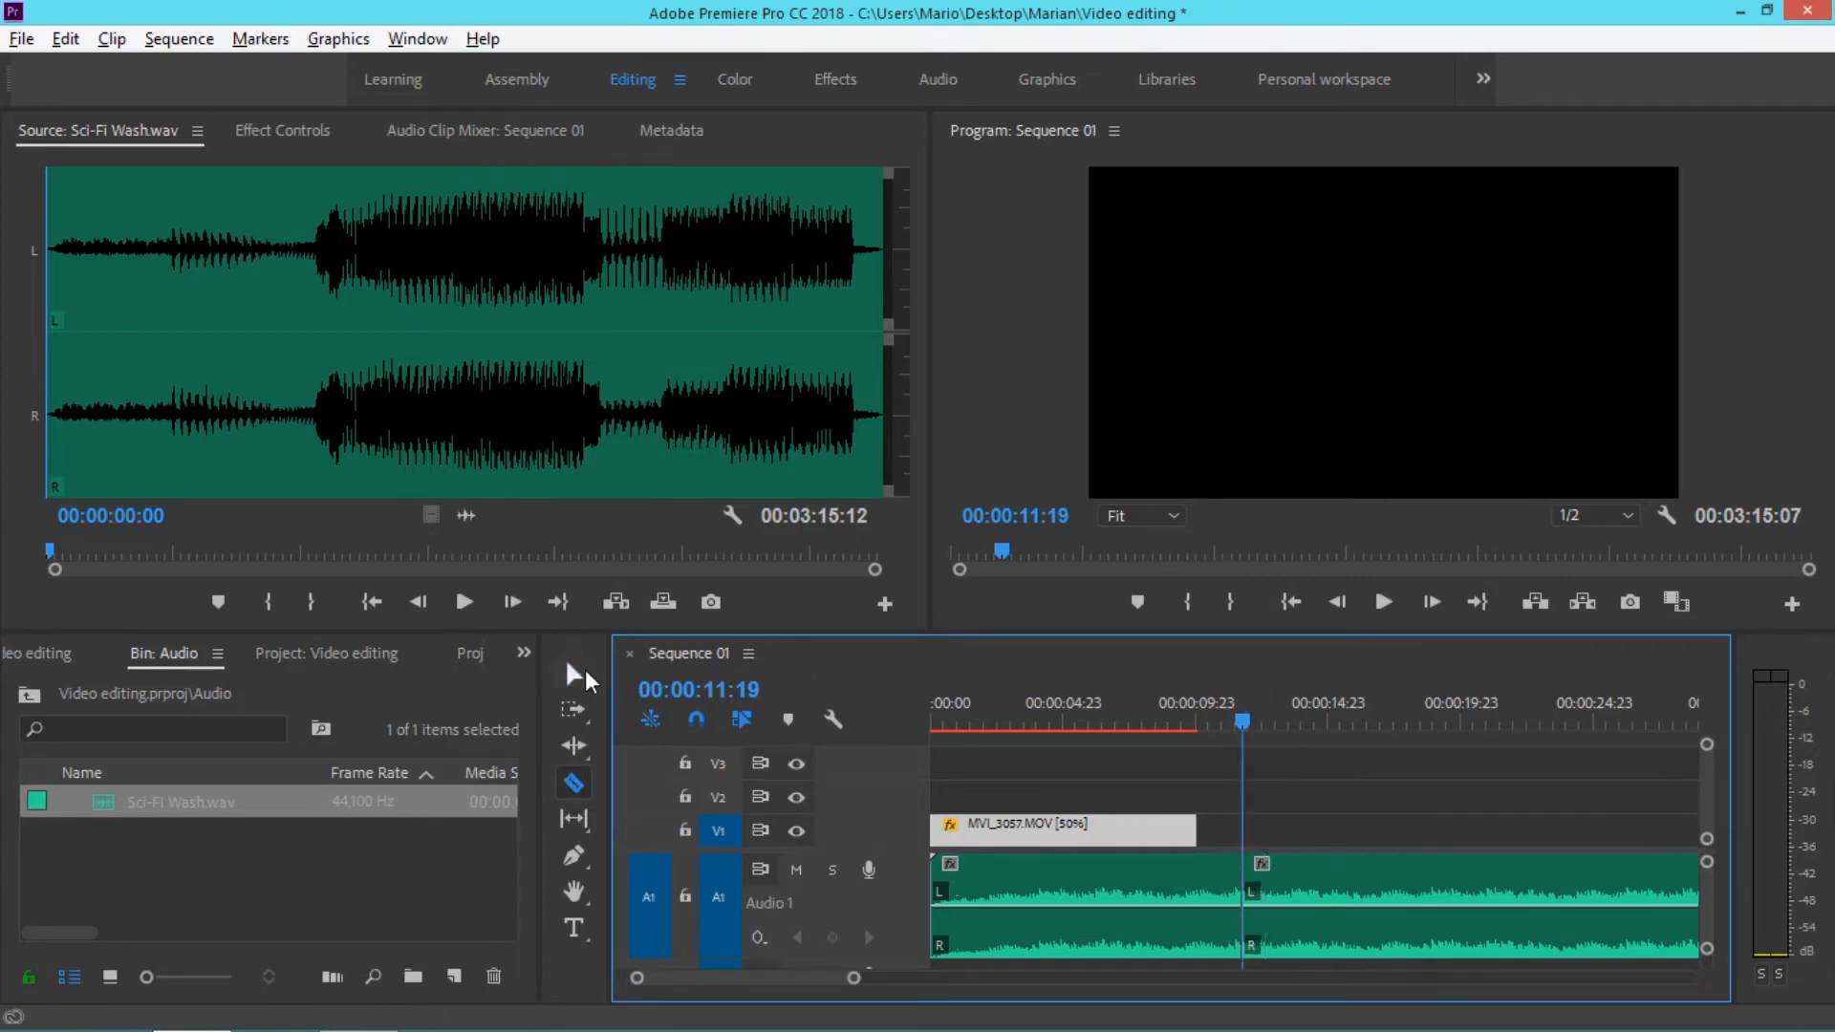
pyautogui.click(585, 669)
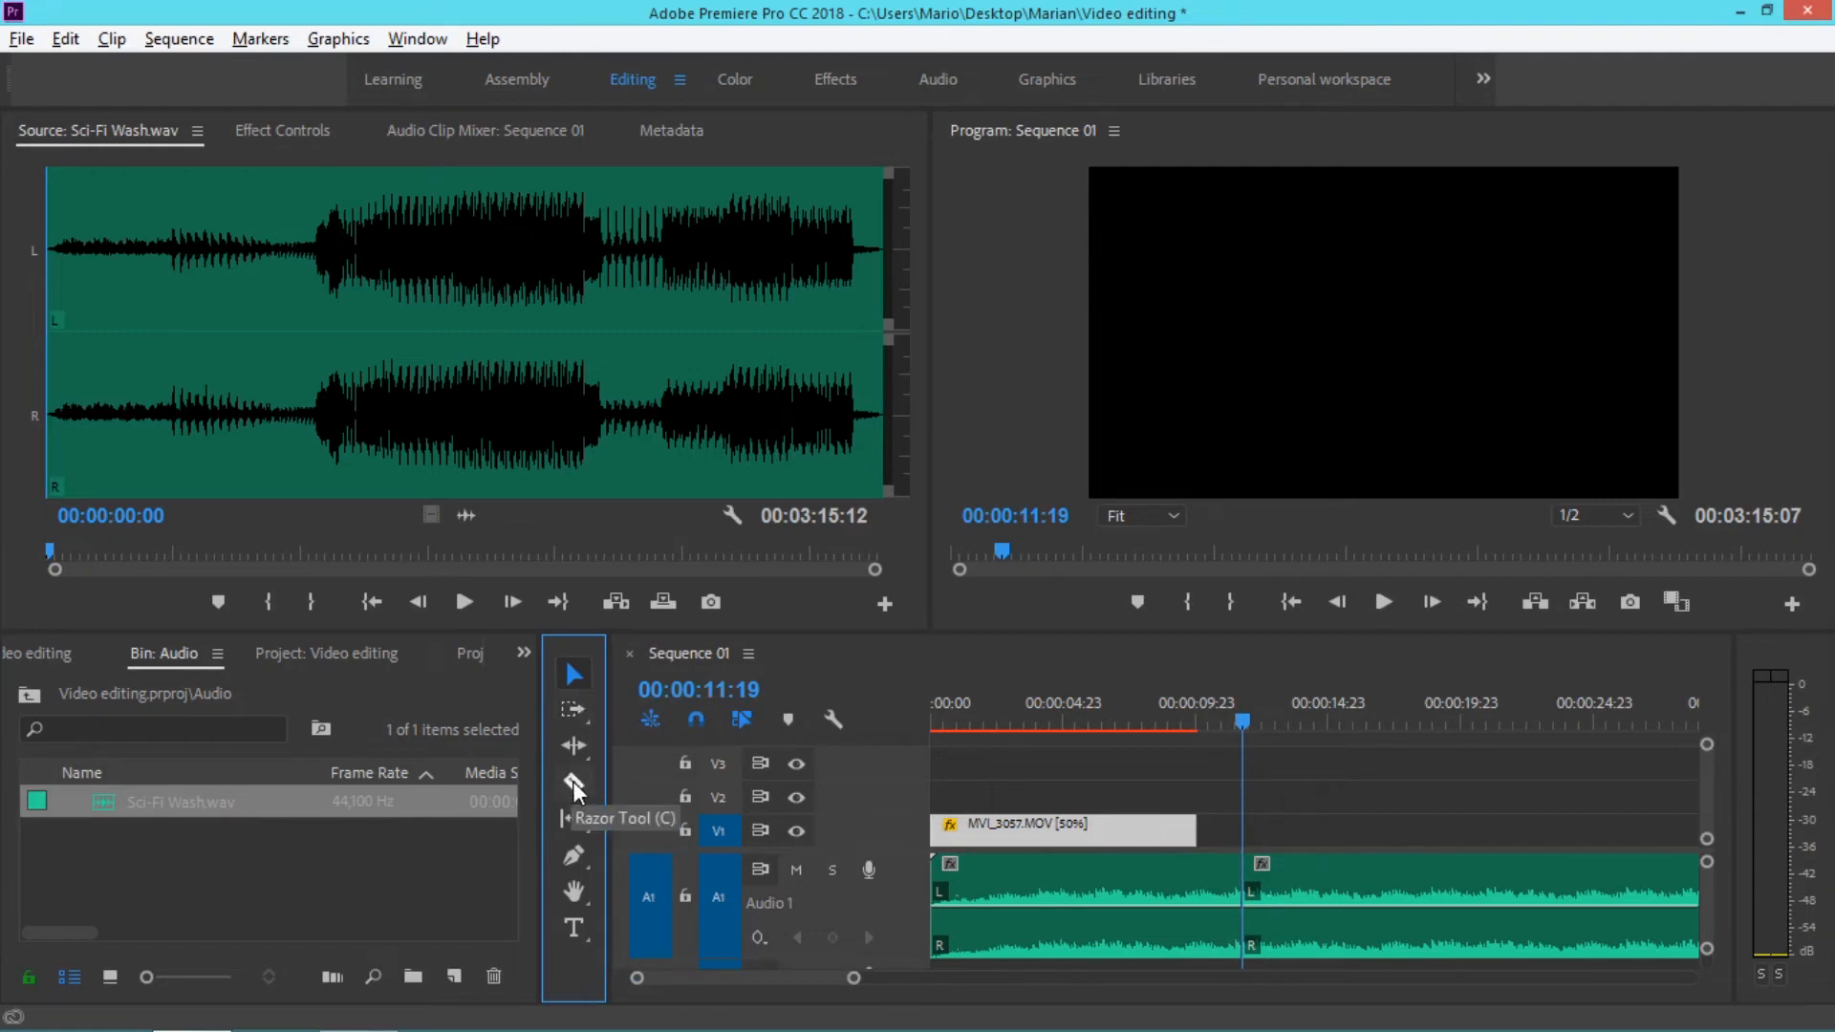
pyautogui.click(1279, 874)
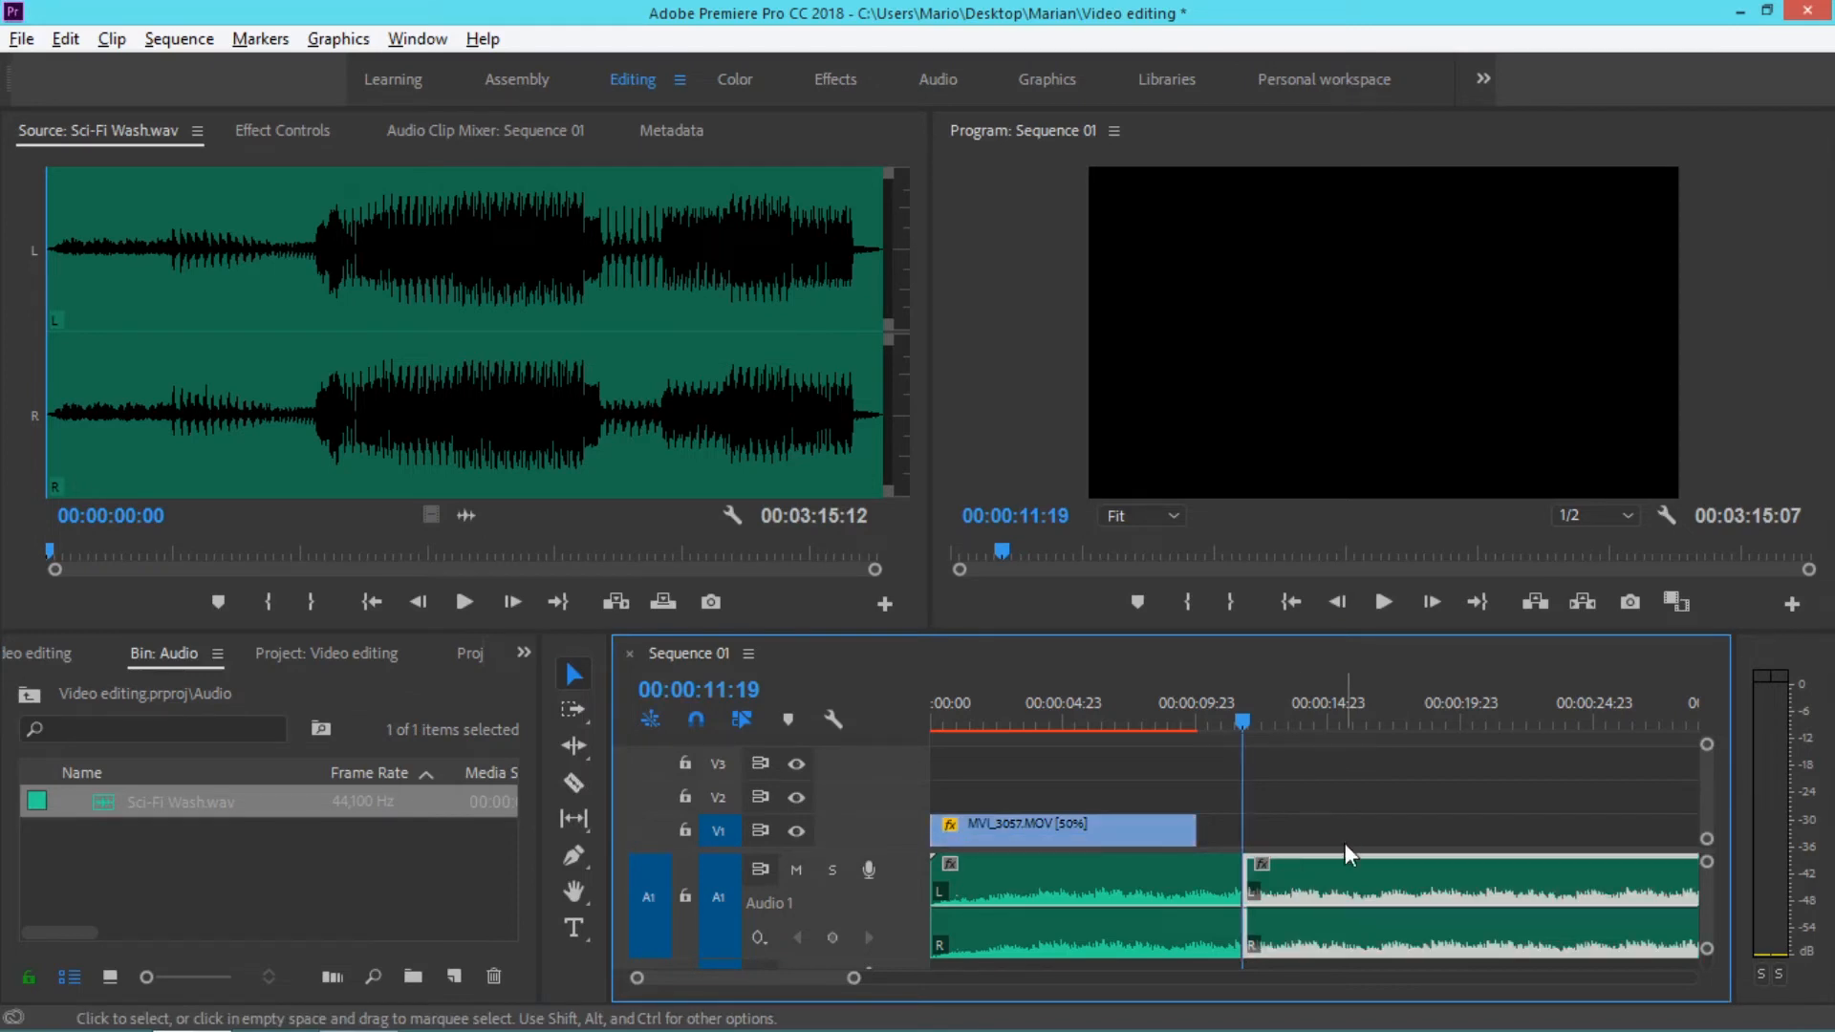
pyautogui.press('Delete')
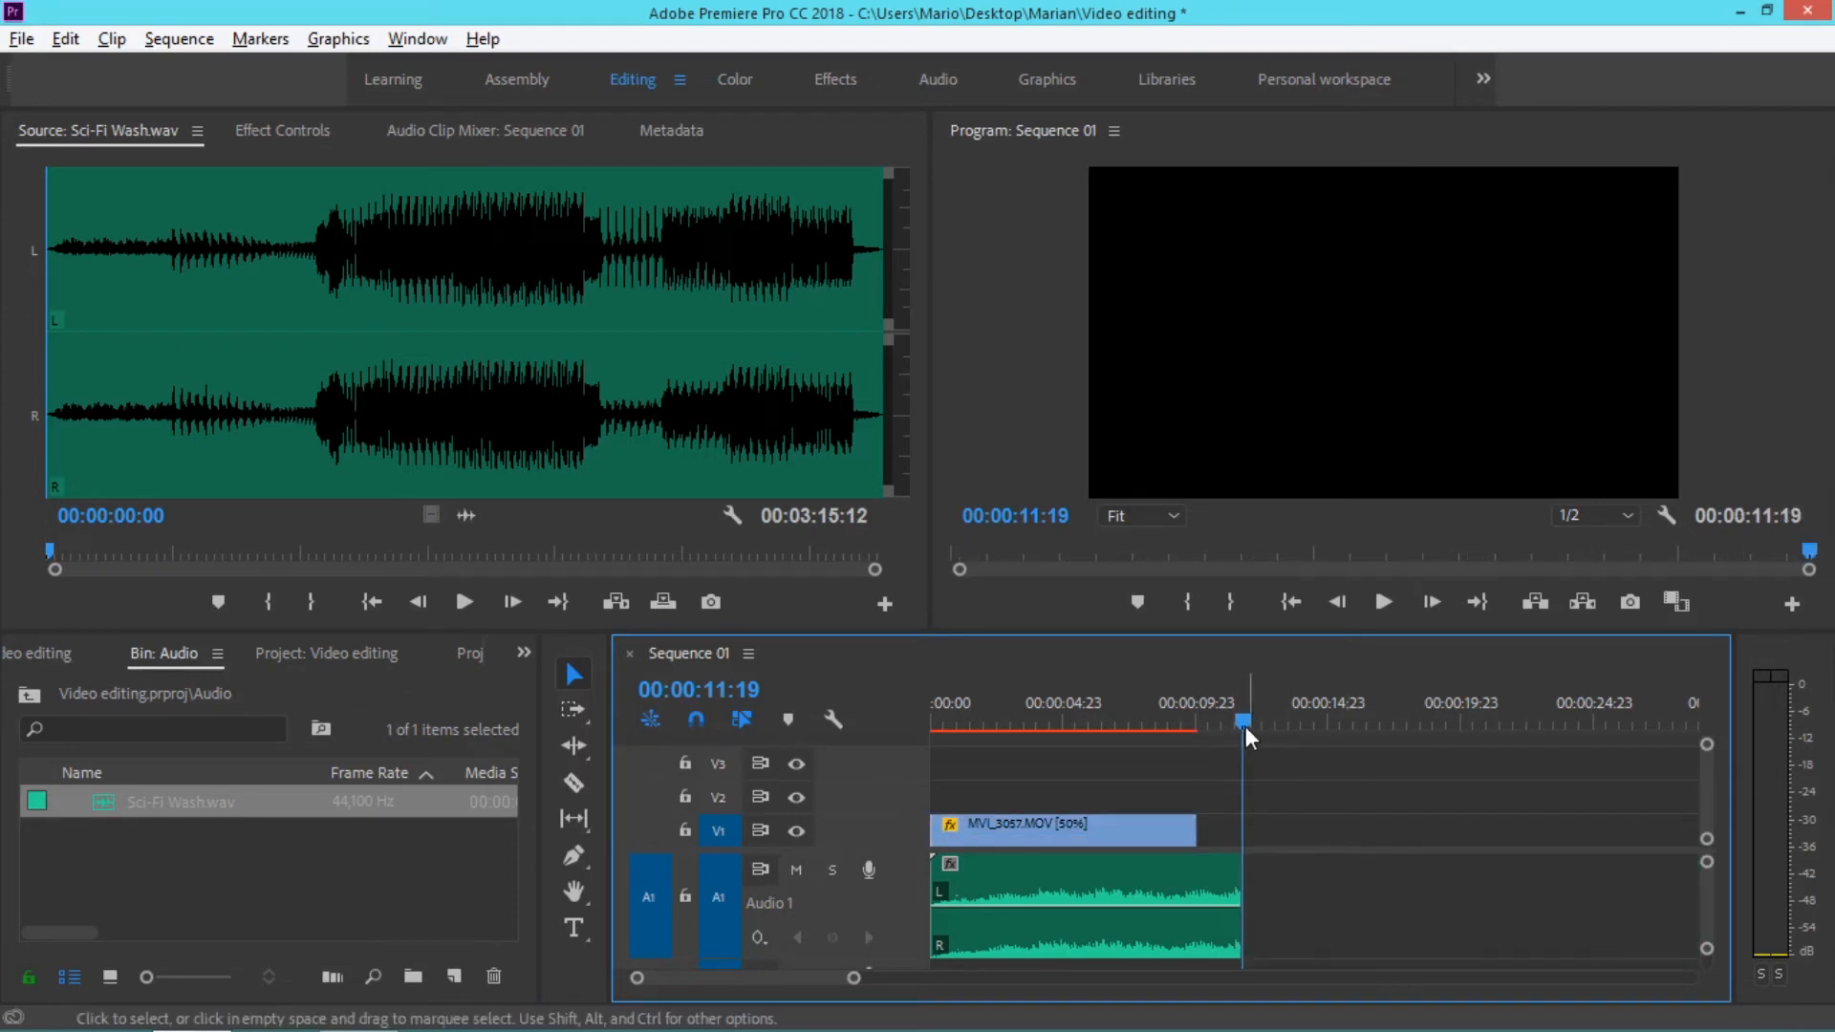
# - Apply the default audio transition to the end of the trimmed music clip on A1
pyautogui.rightClick(1233, 893)
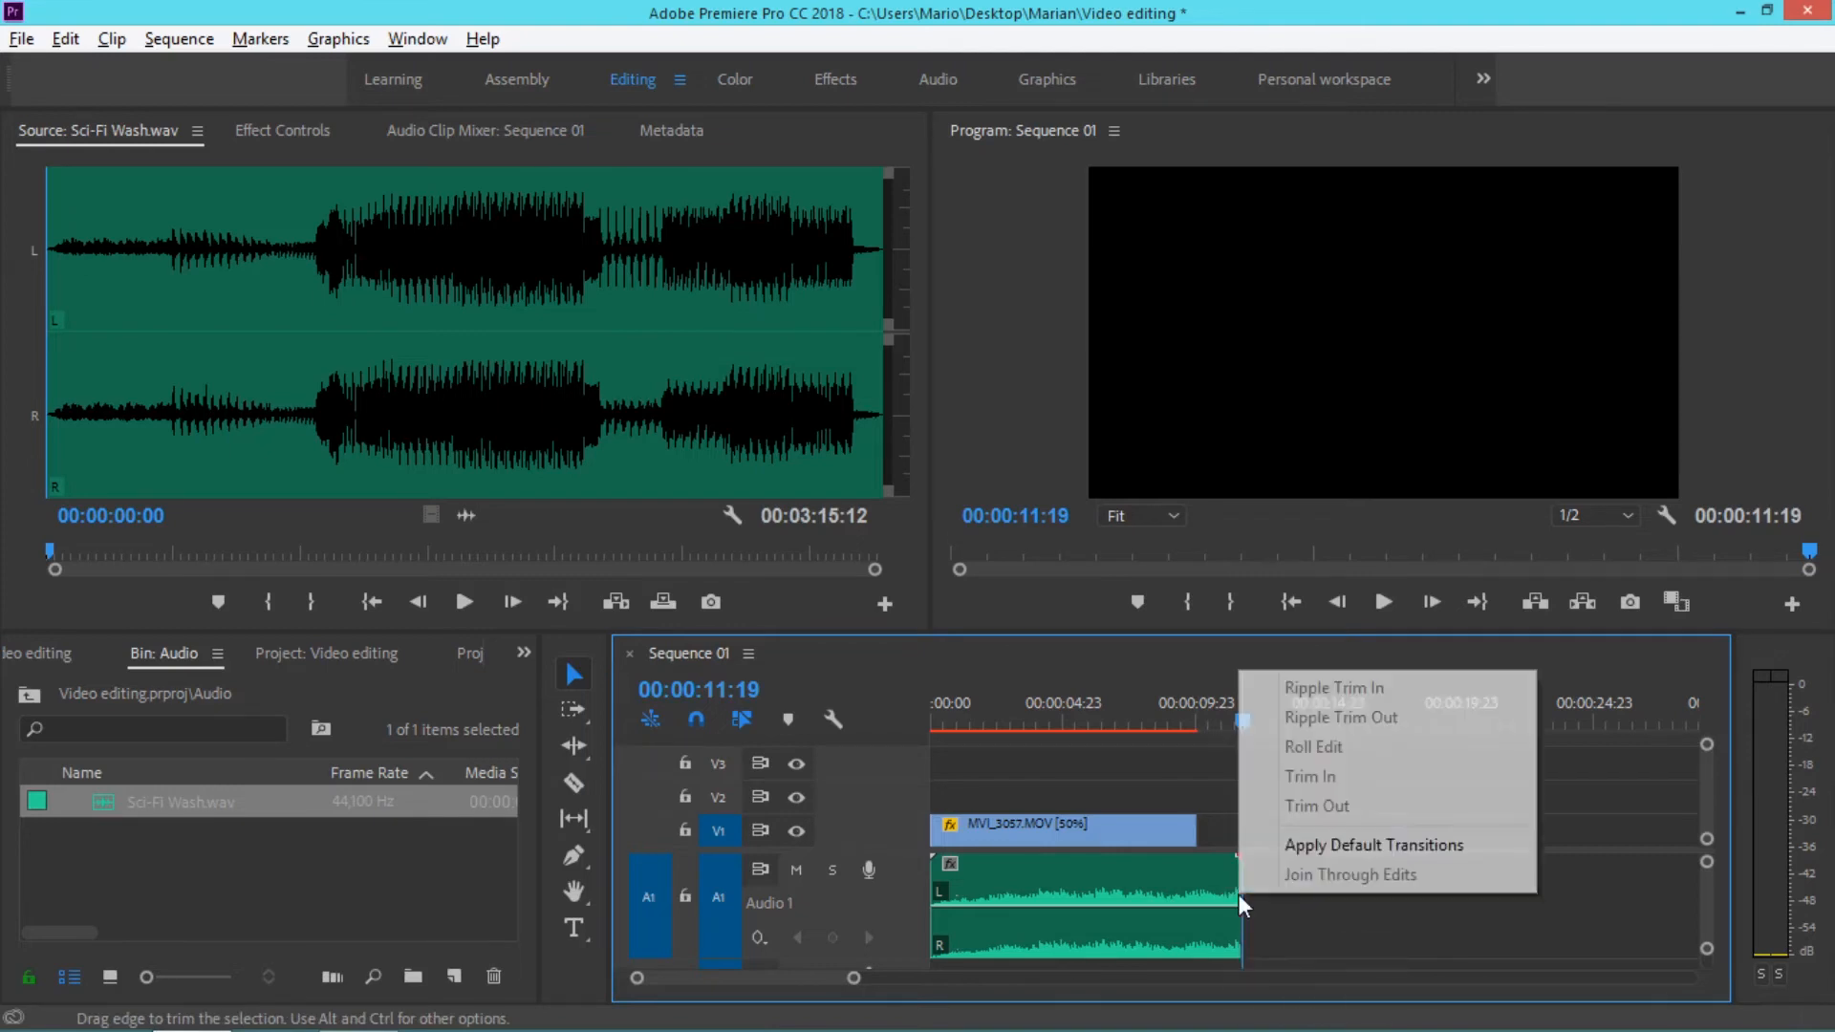
pyautogui.click(1282, 845)
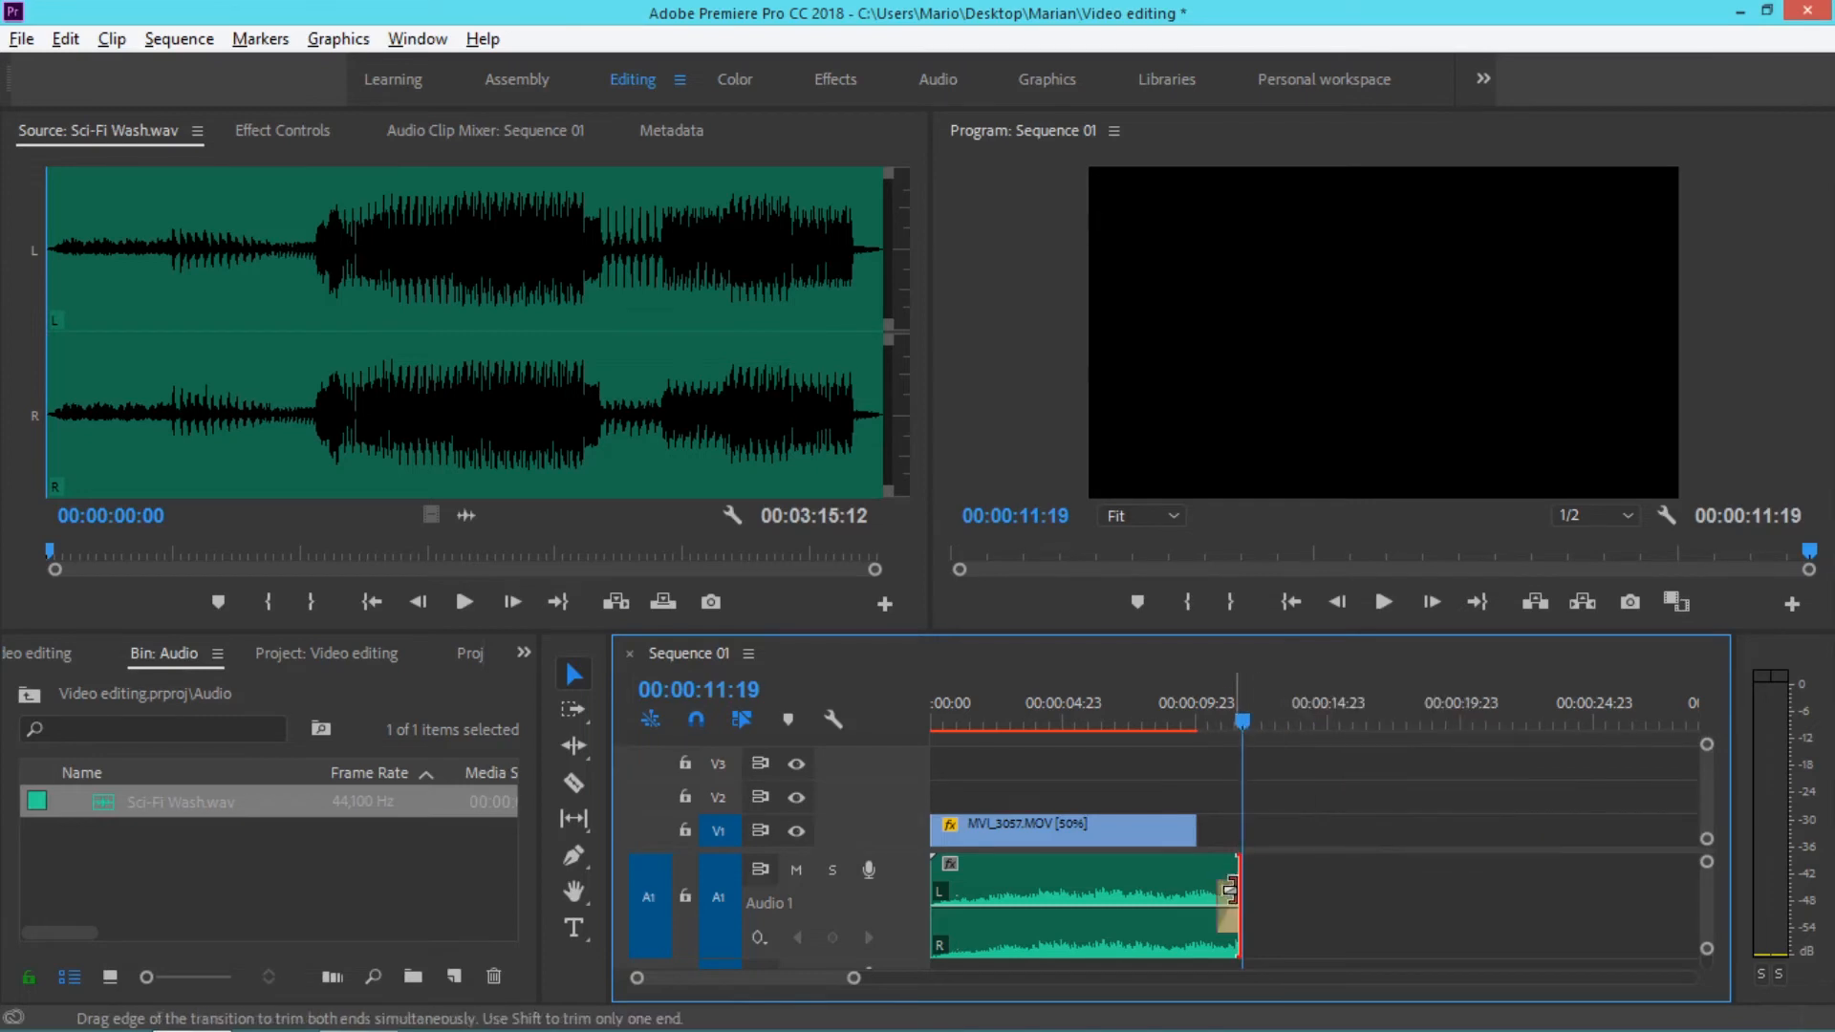
# - Apply the default video transition to the end of the MVI_3057.MOV clip on V1 and play back the sequence from the start
pyautogui.rightClick(1196, 831)
pyautogui.click(1264, 791)
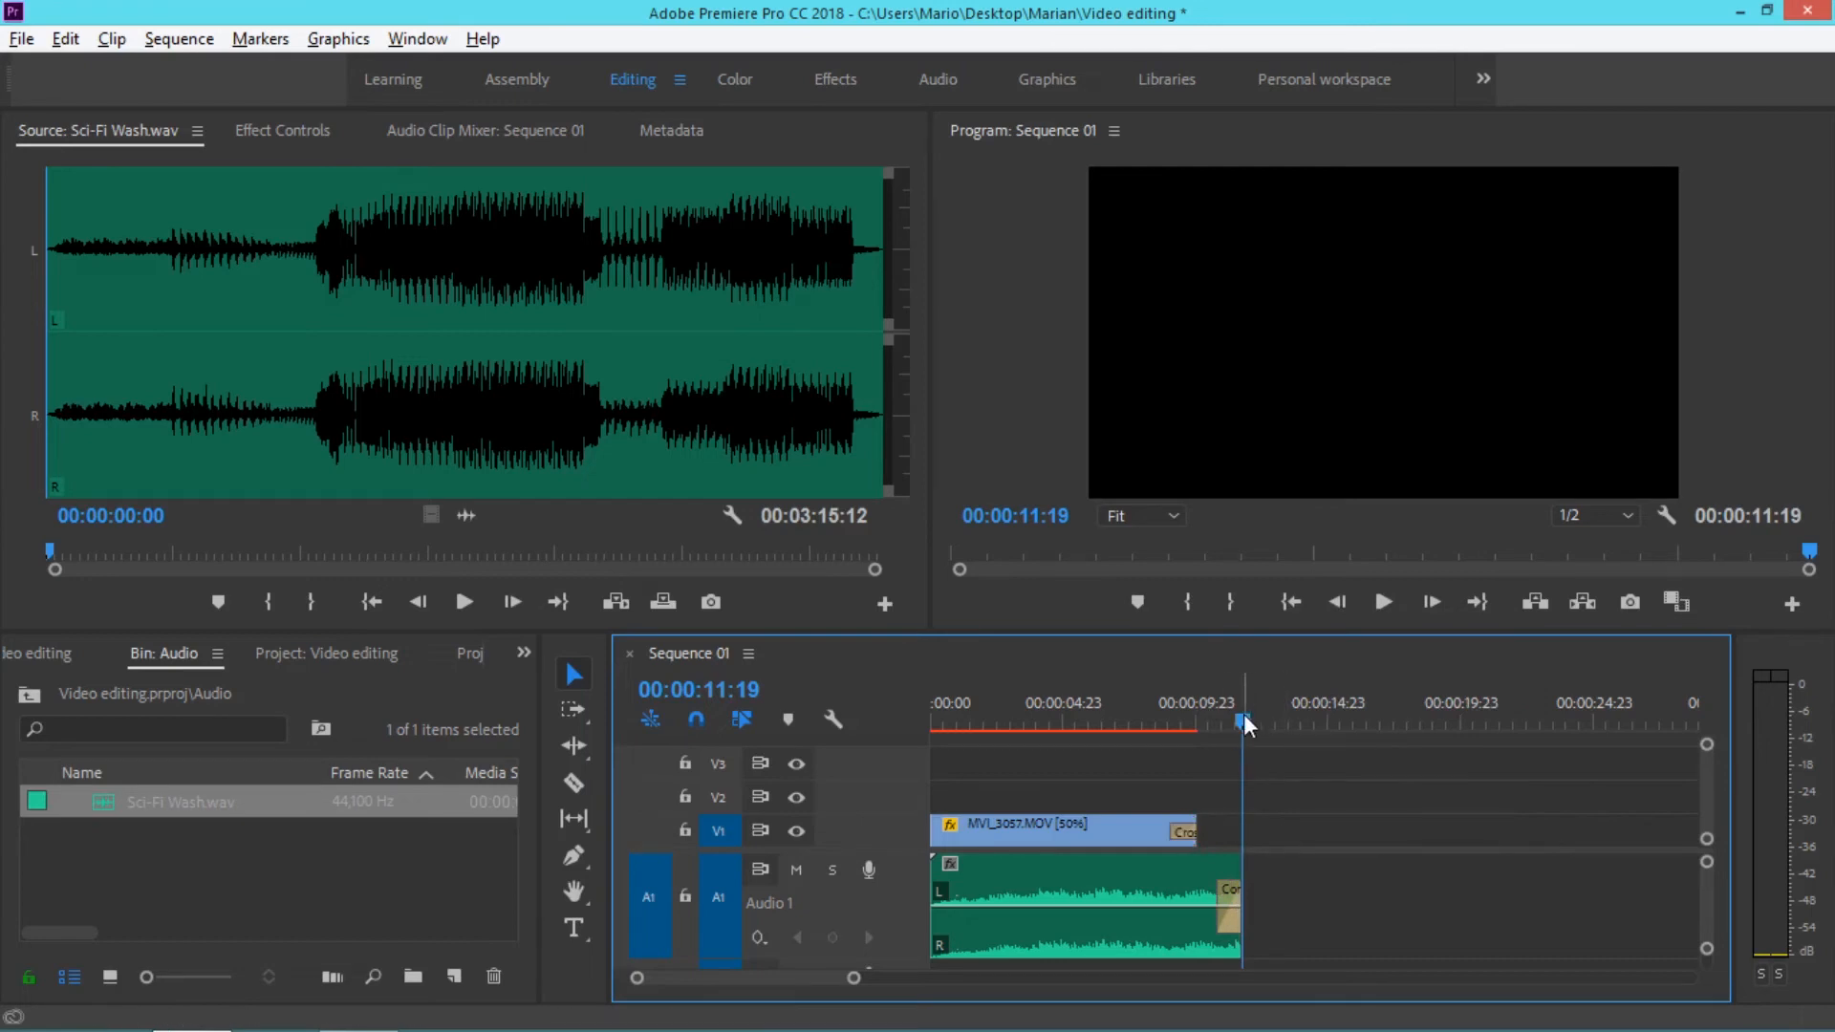
pyautogui.moveTo(1253, 702); pyautogui.dragTo(902, 698)
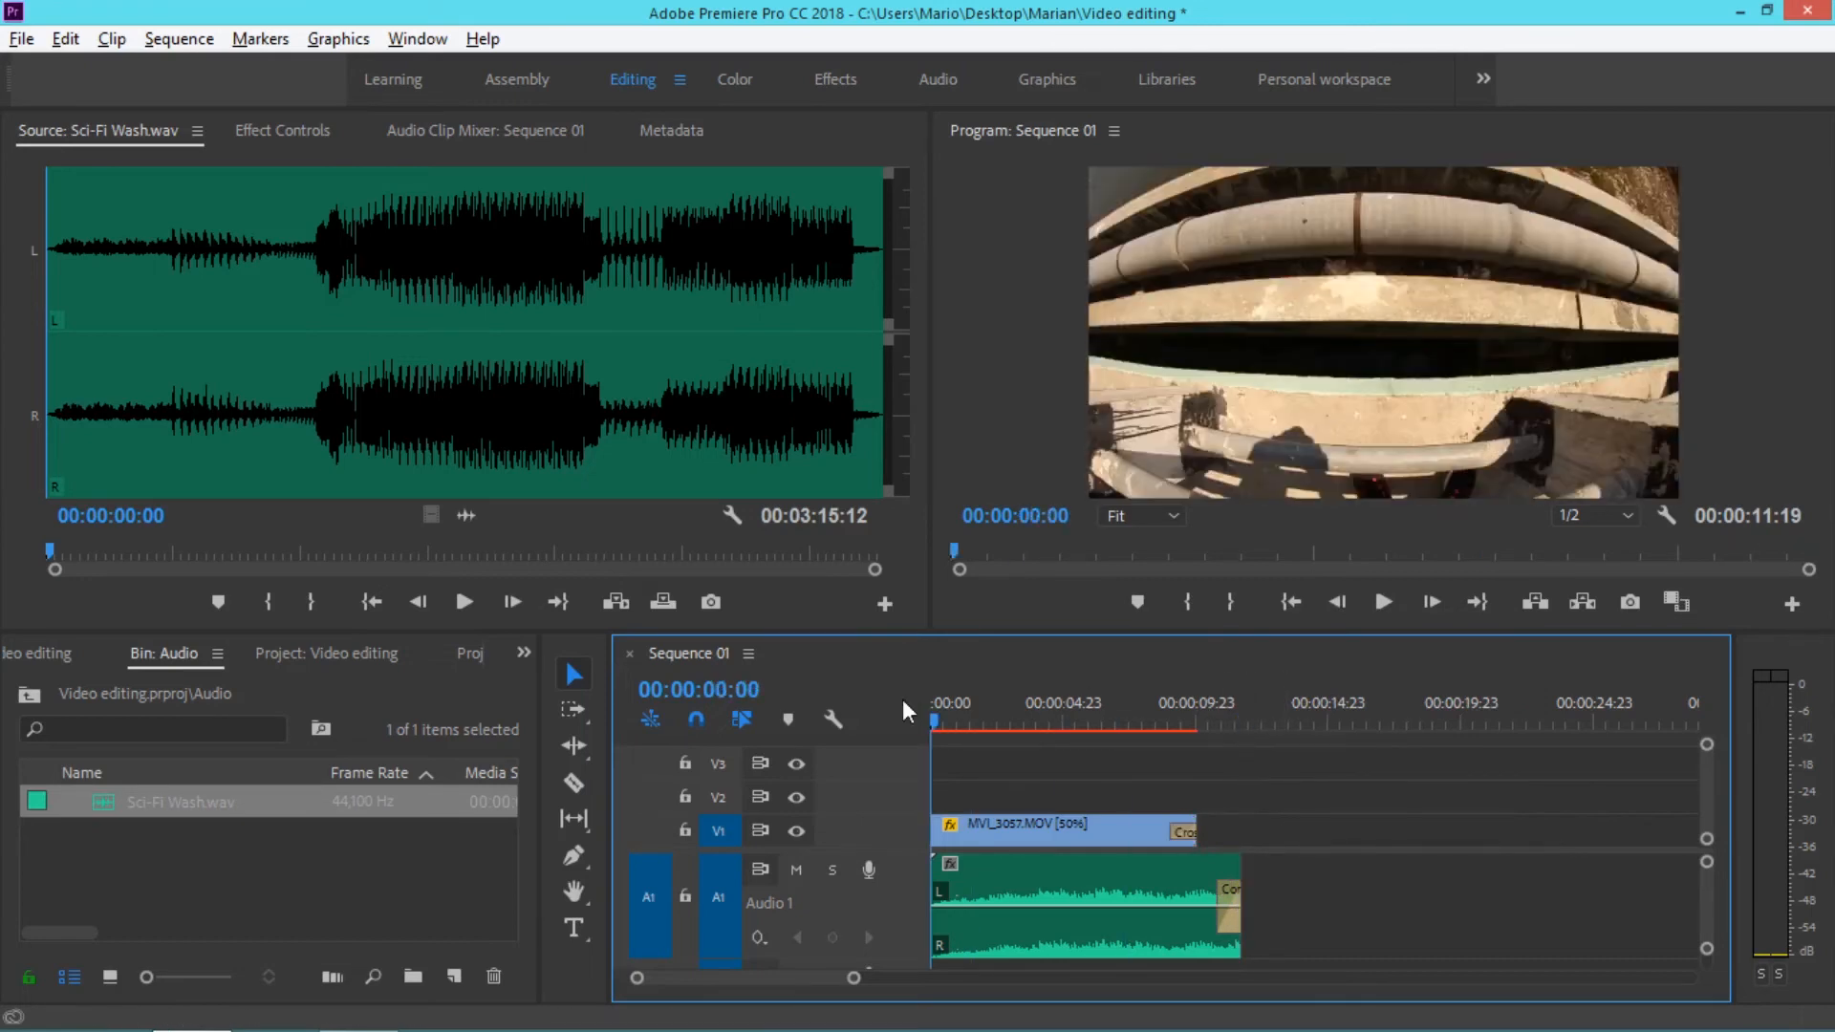
pyautogui.click(1376, 616)
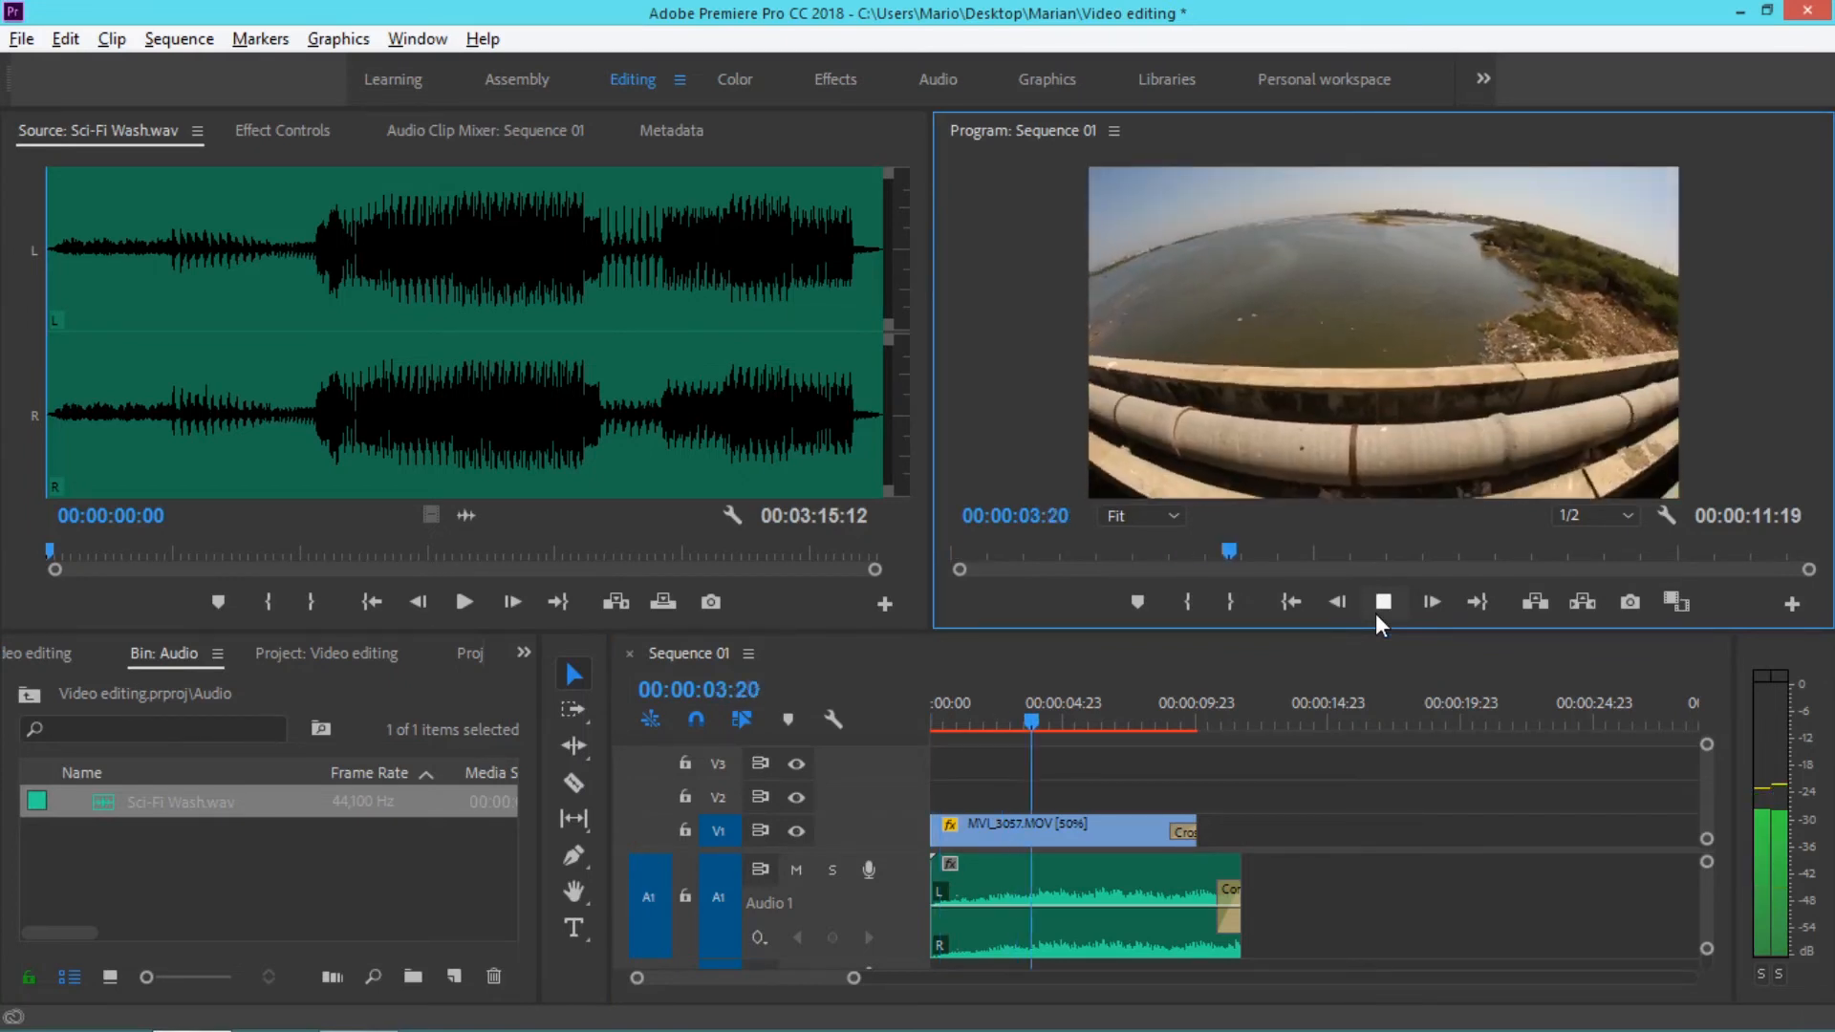
pyautogui.click(1381, 603)
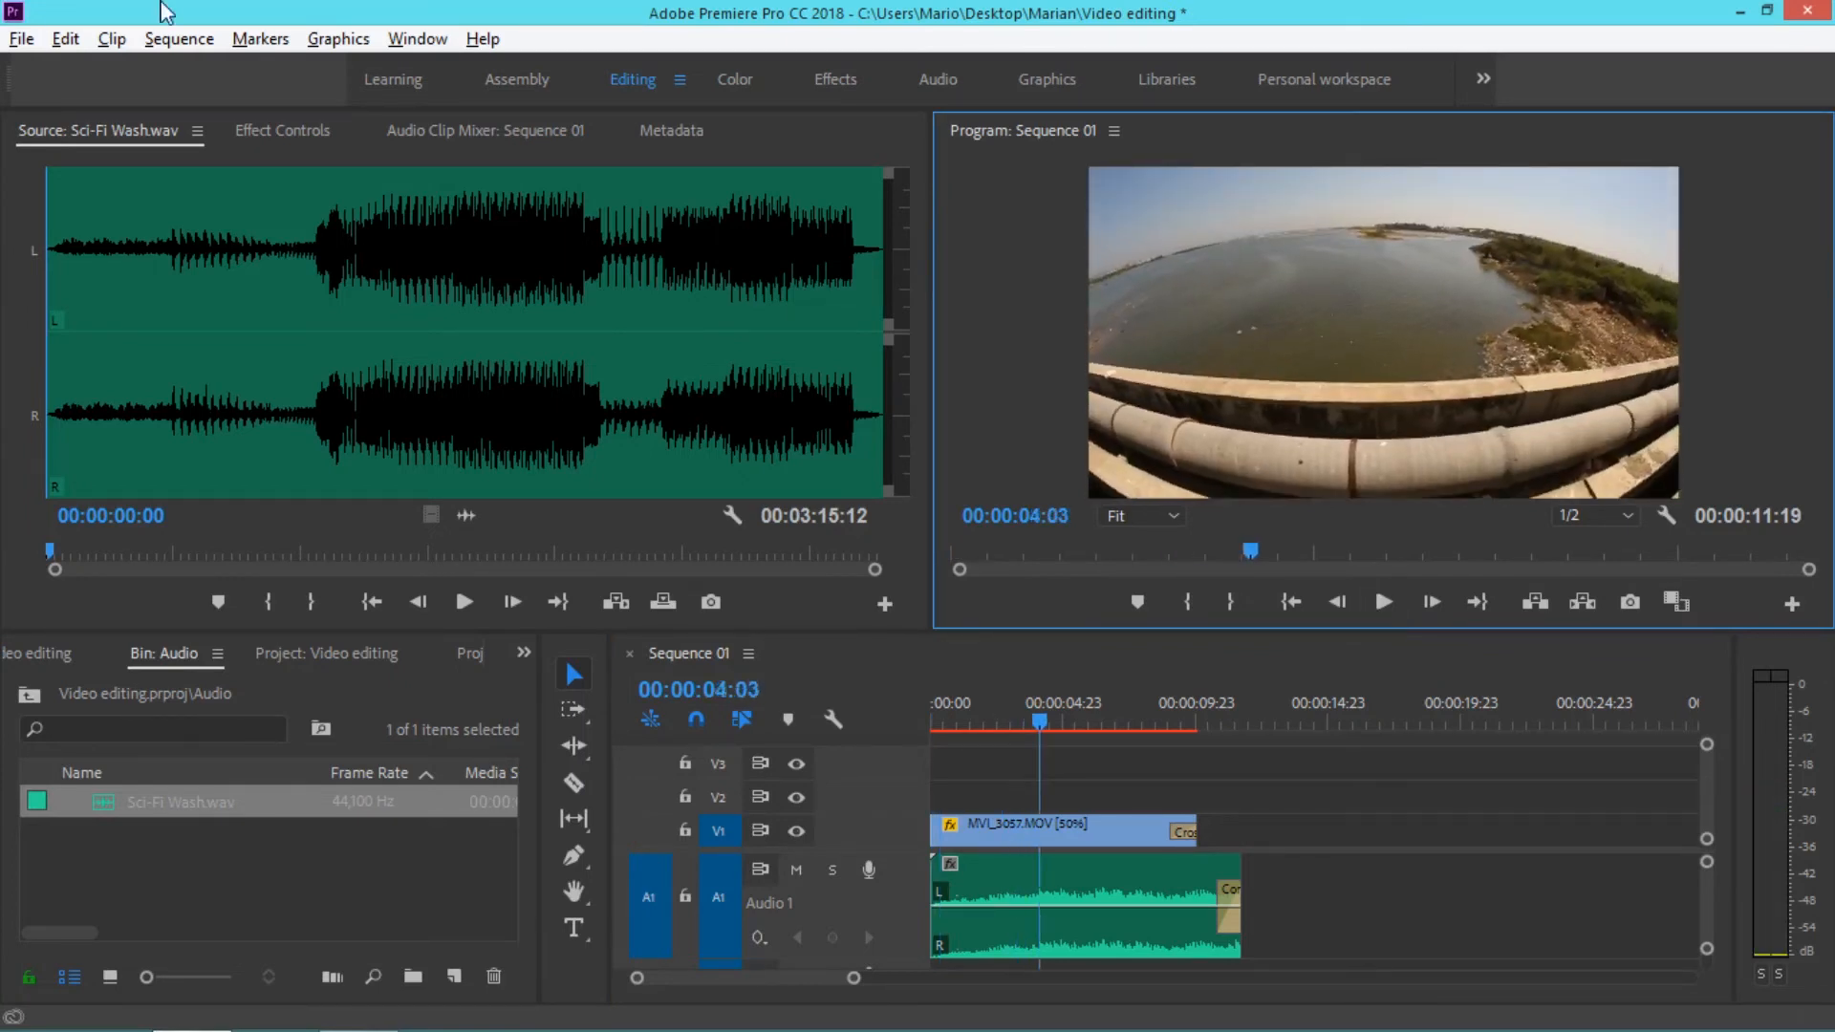
# - Open the media export settings for the sequence and choose the YouTube 1080p HD preset
pyautogui.click(21, 40)
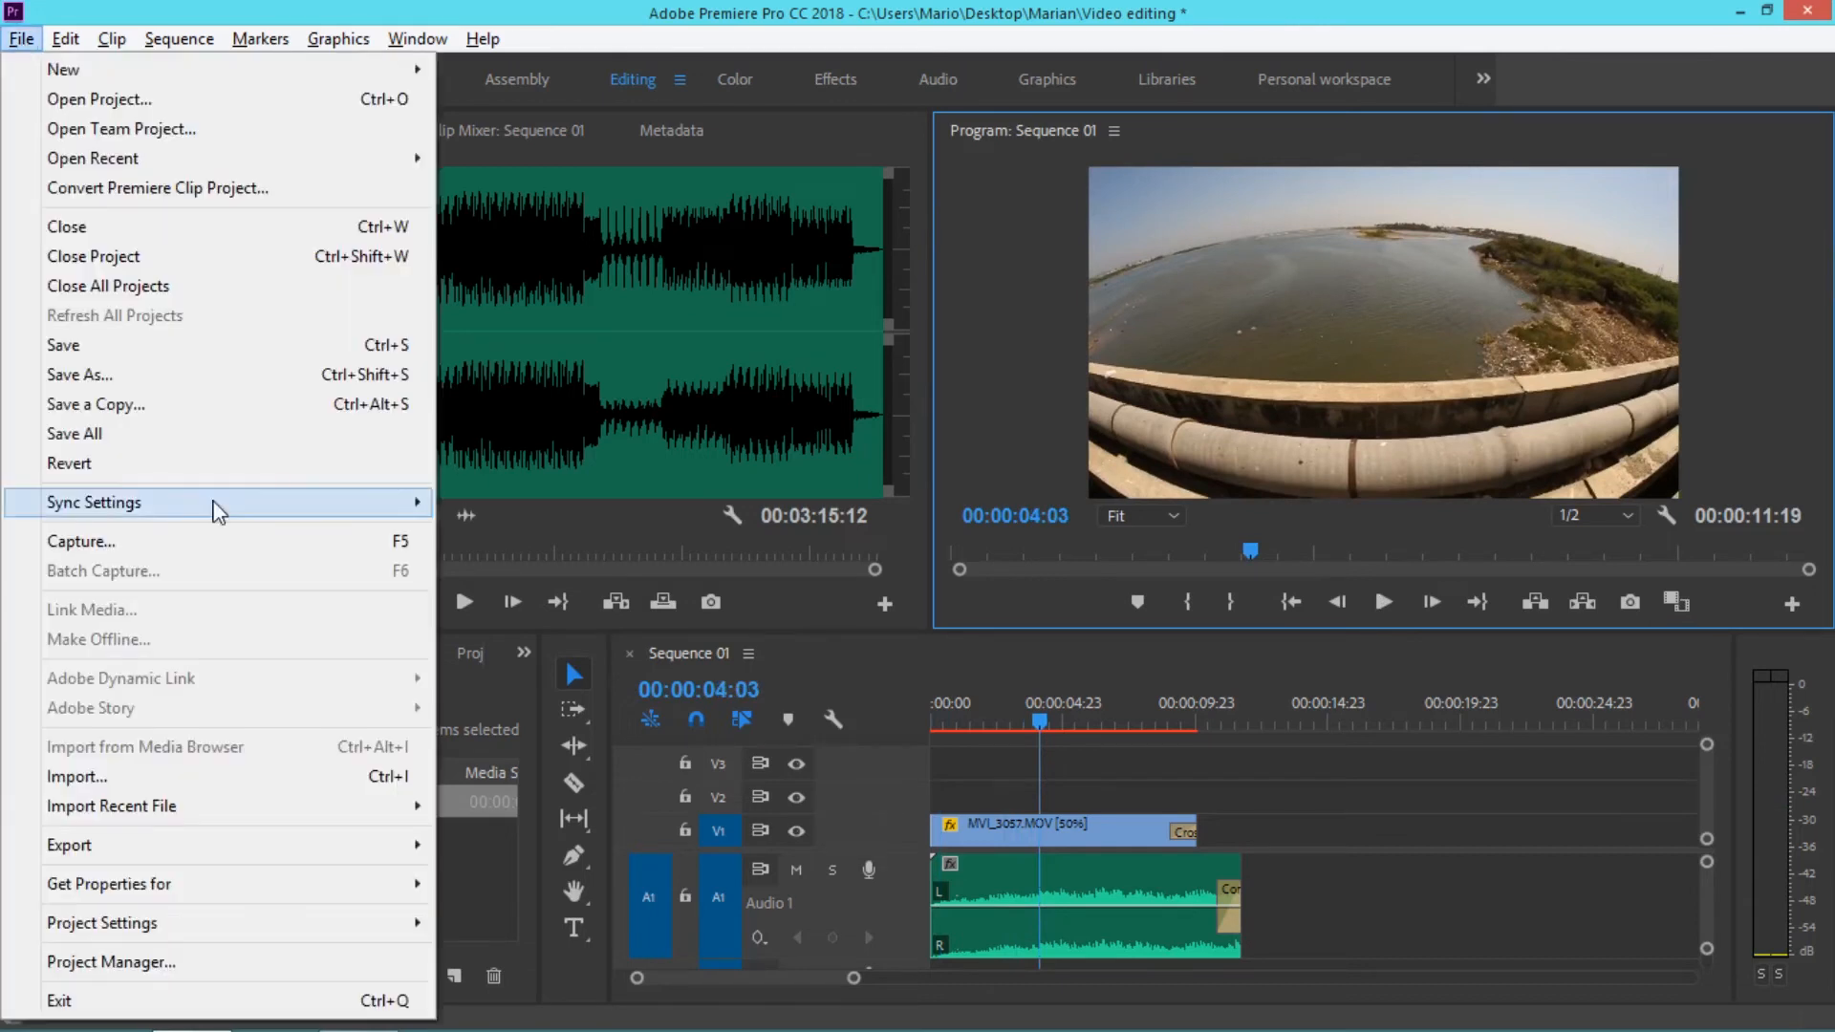
pyautogui.moveTo(235, 847)
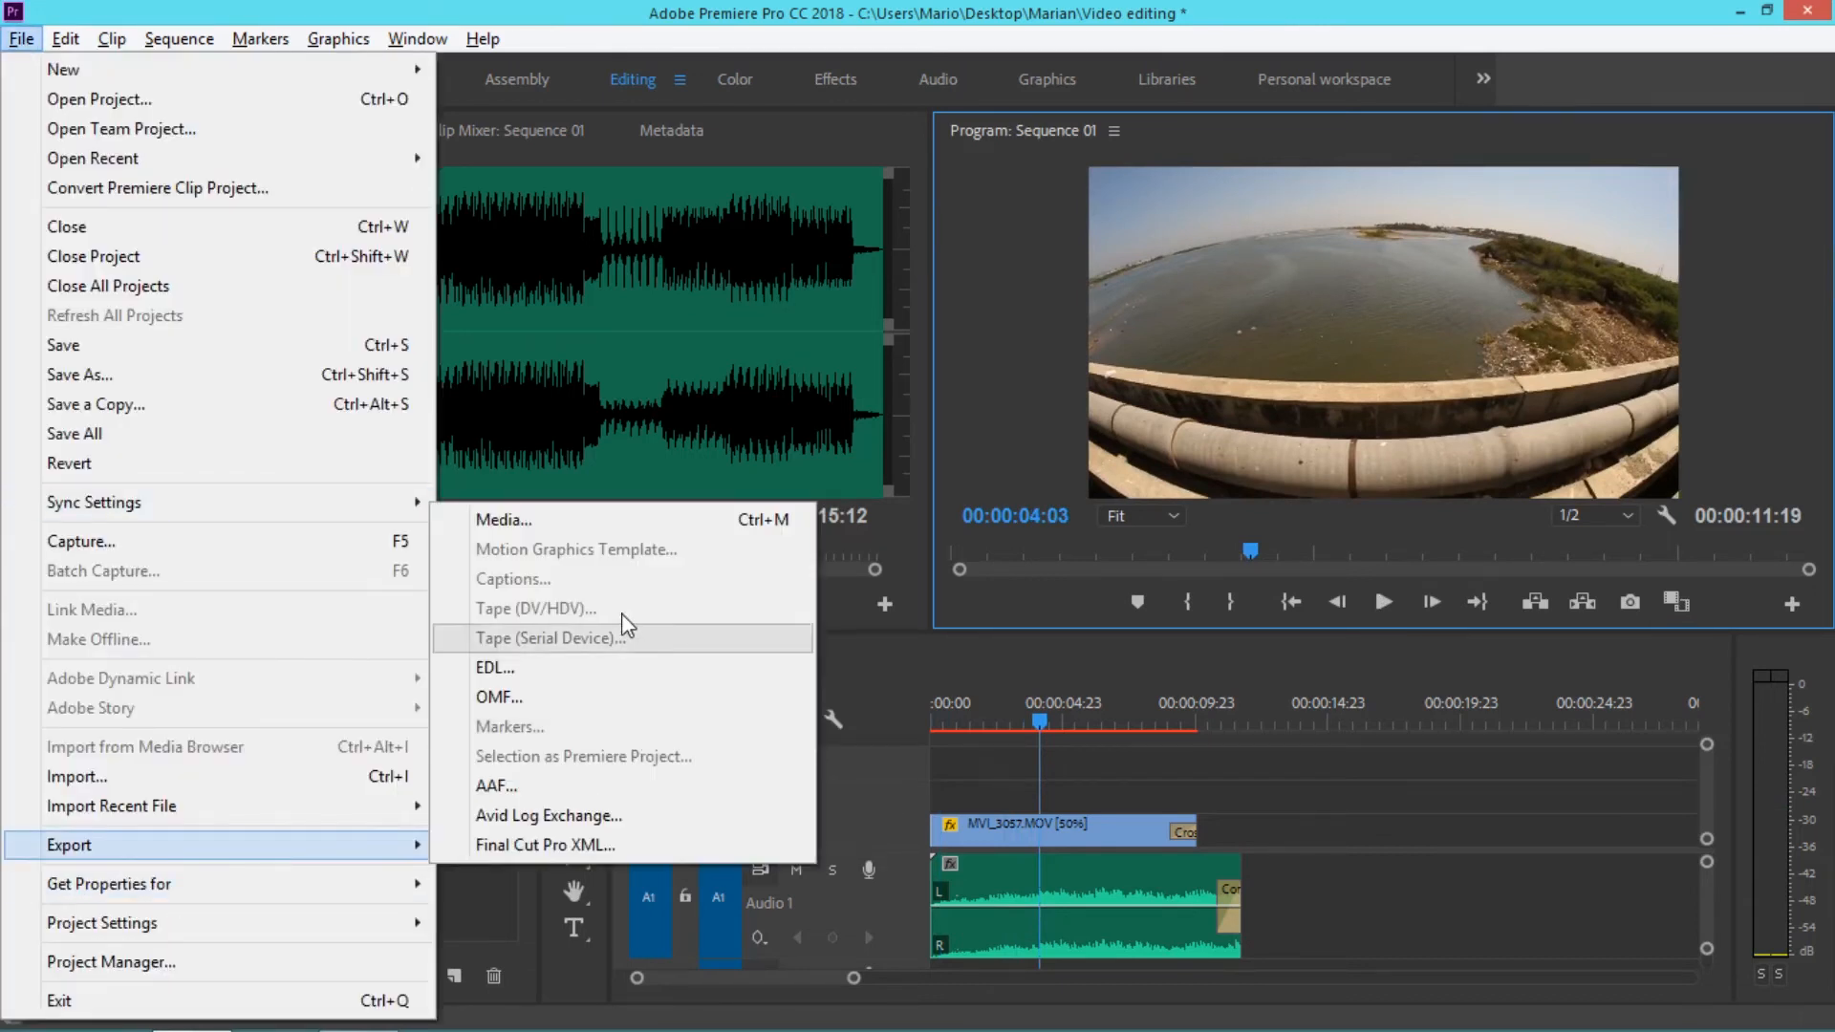
pyautogui.click(633, 524)
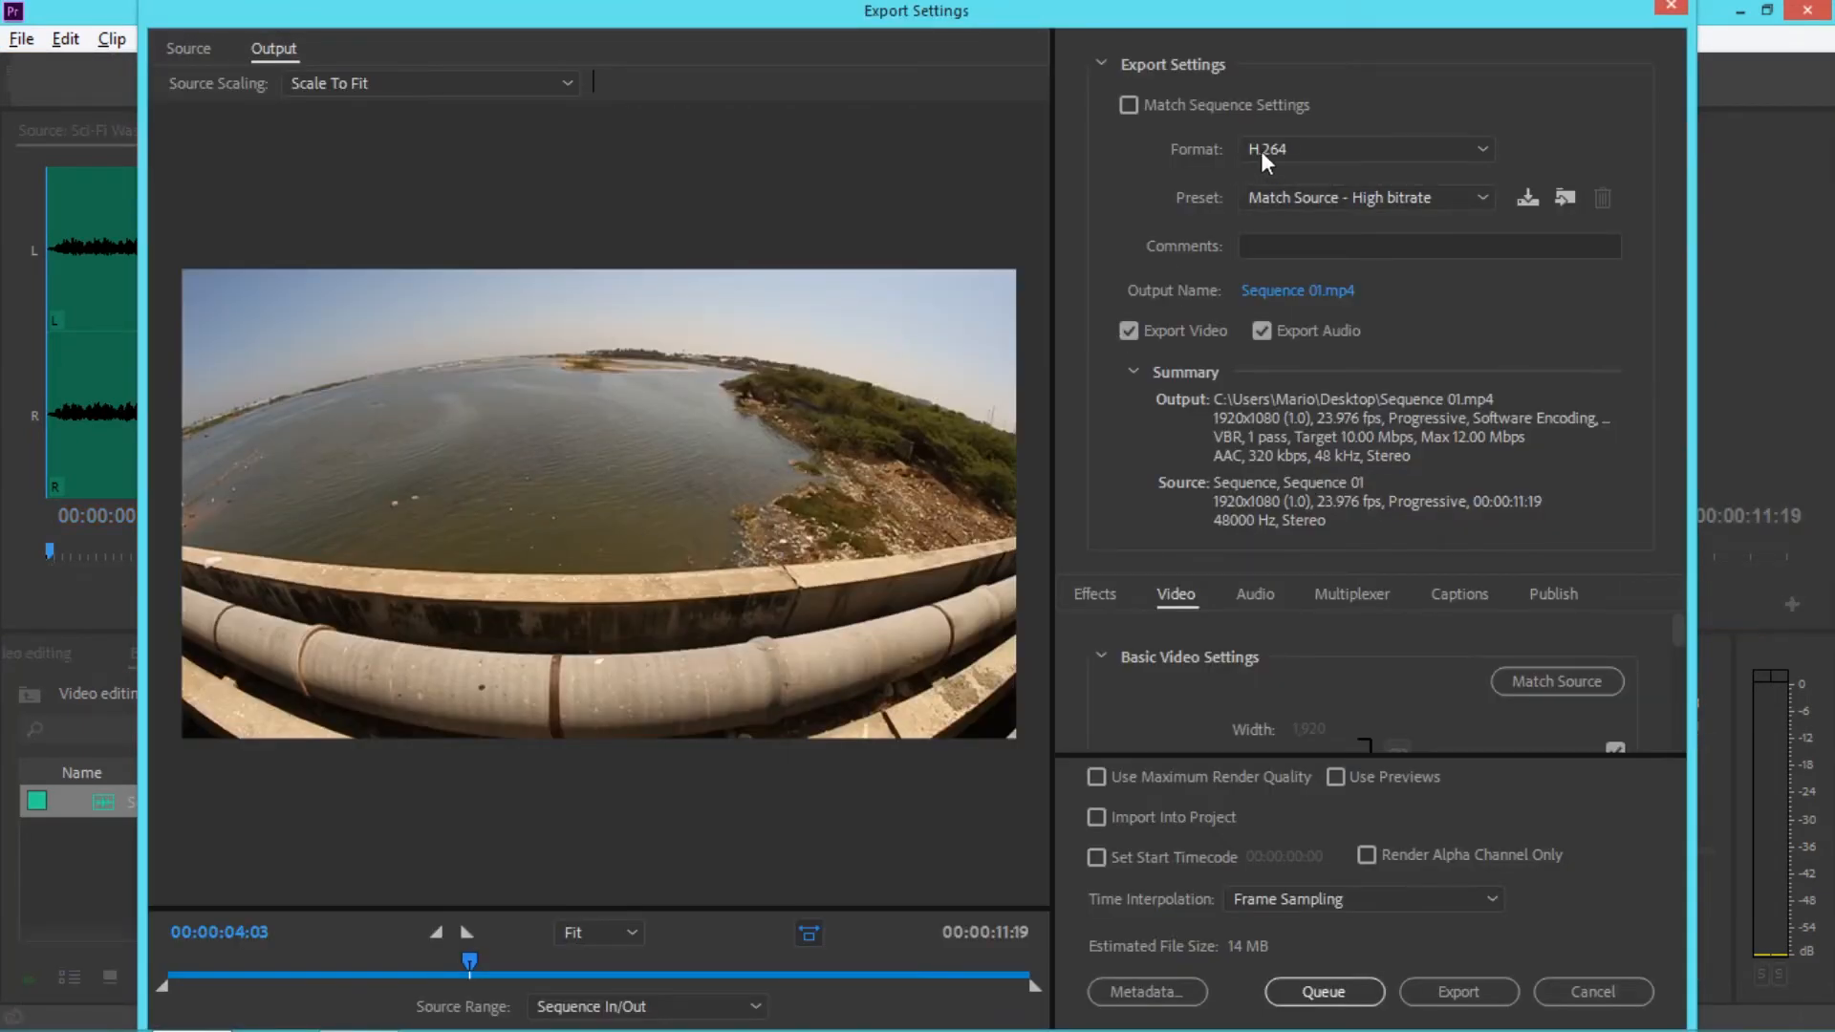
pyautogui.click(1262, 195)
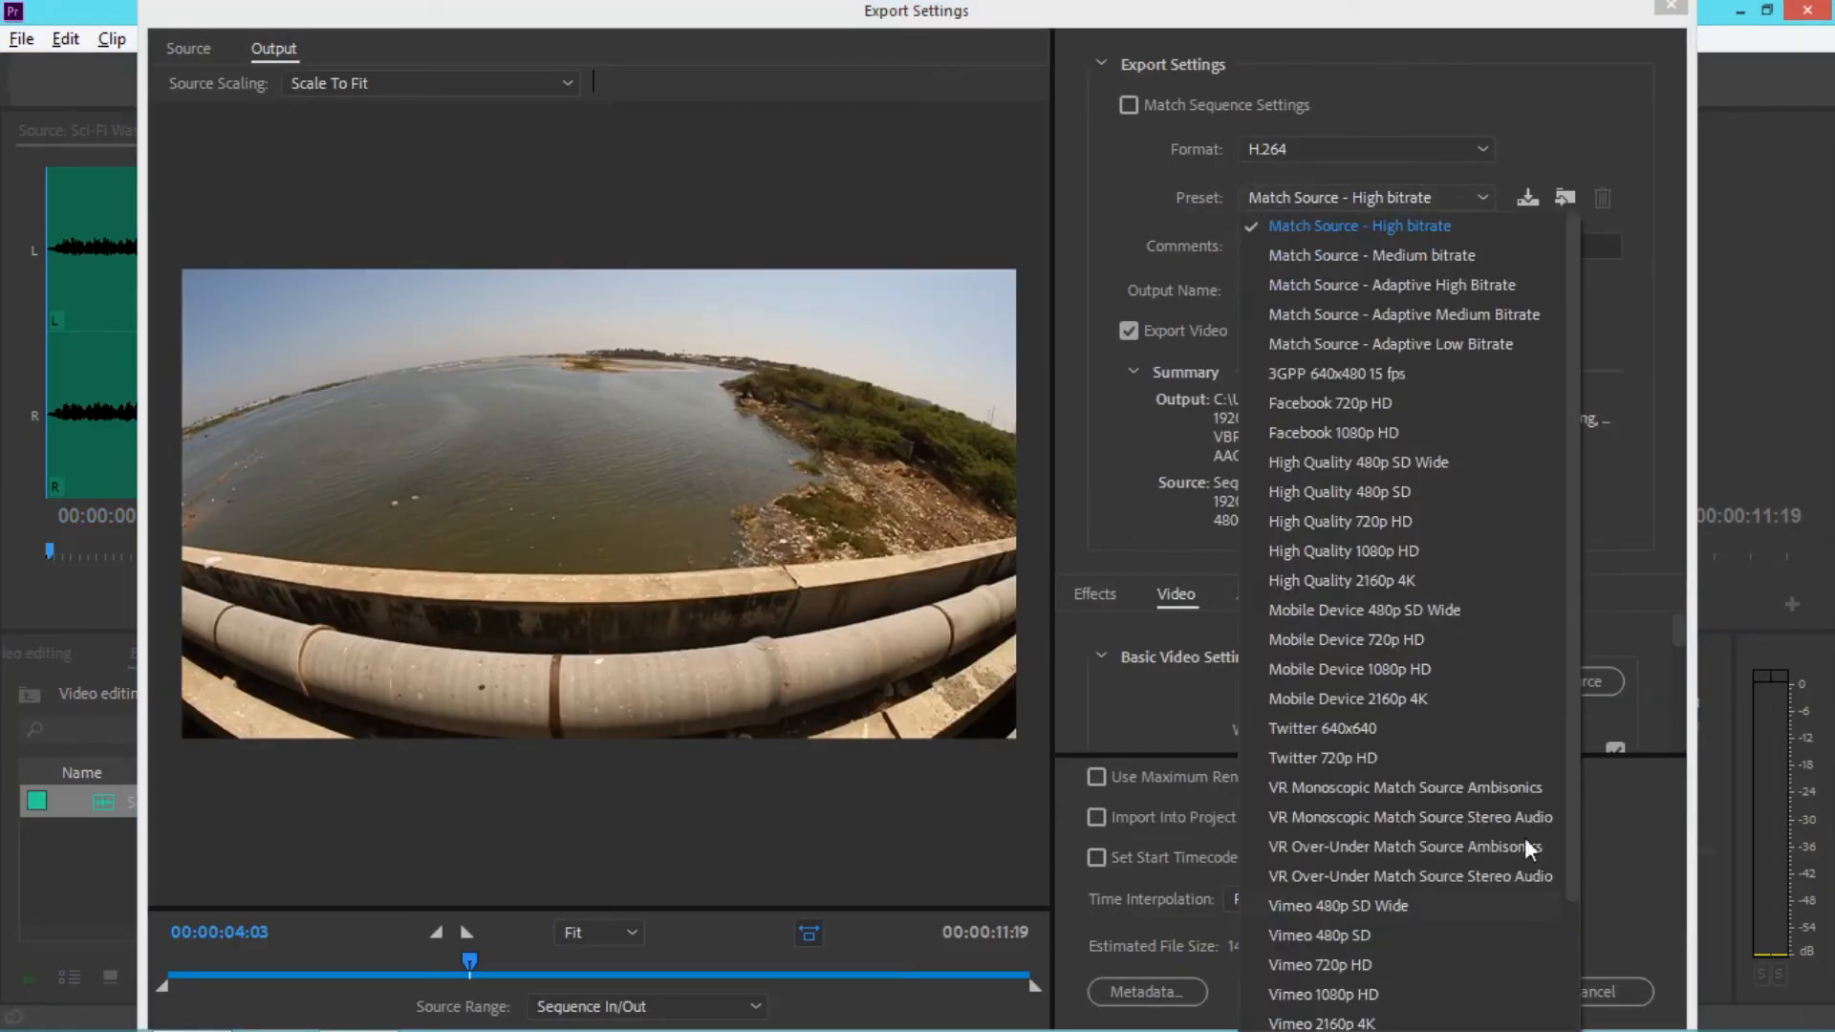
pyautogui.moveTo(1577, 830); pyautogui.dragTo(1564, 975)
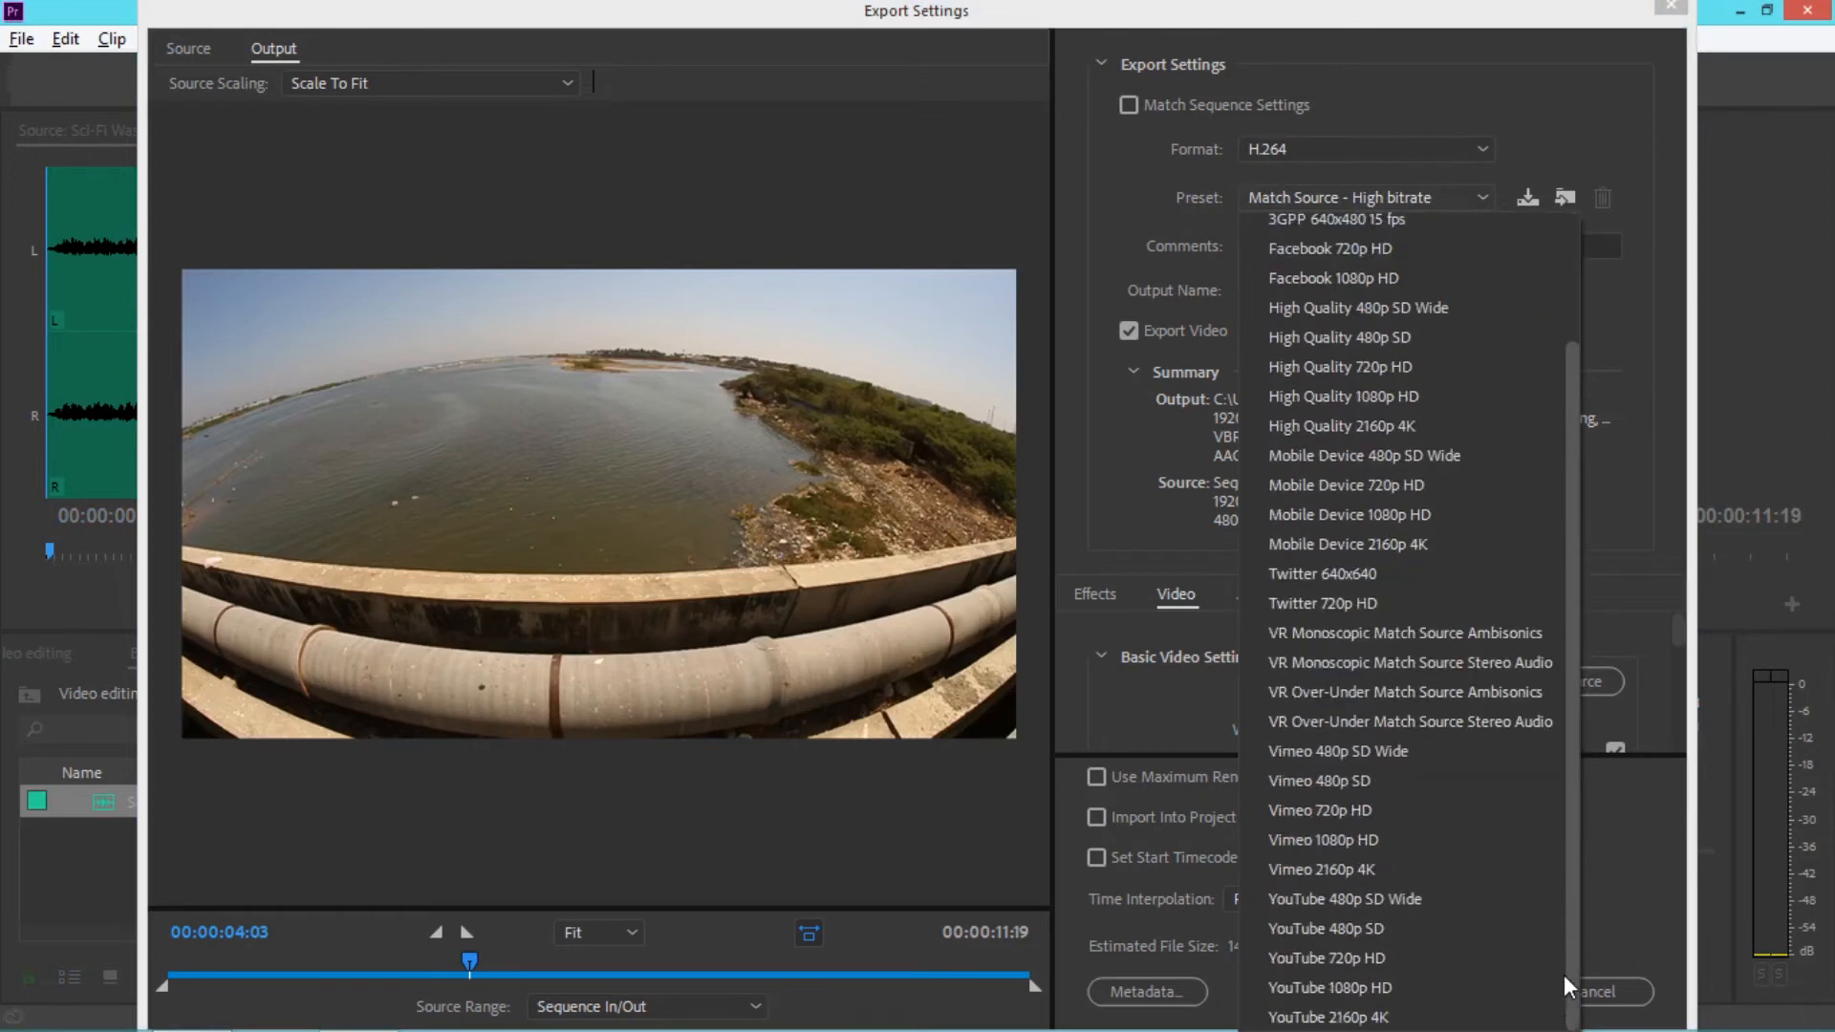
pyautogui.click(1396, 990)
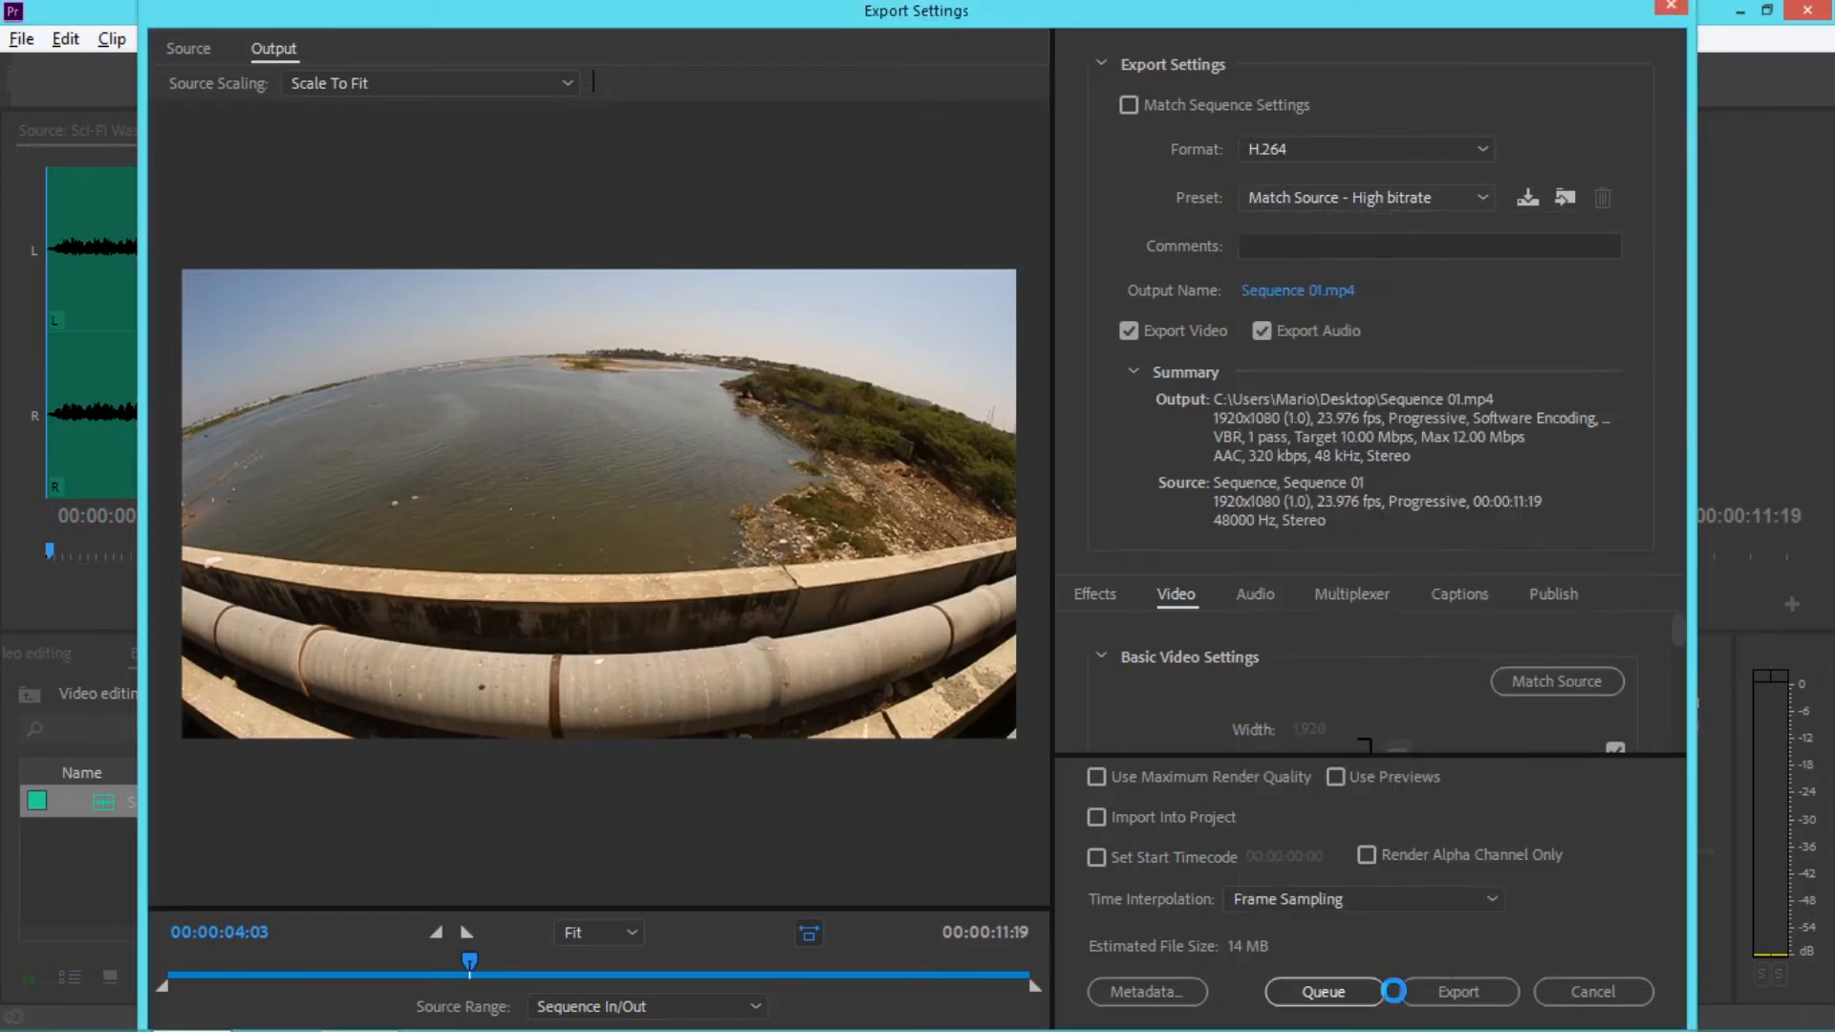
# - Set the output file to Output_video.mp4 in the project's folder on the Desktop and export the full length of the sequence
pyautogui.click(1322, 288)
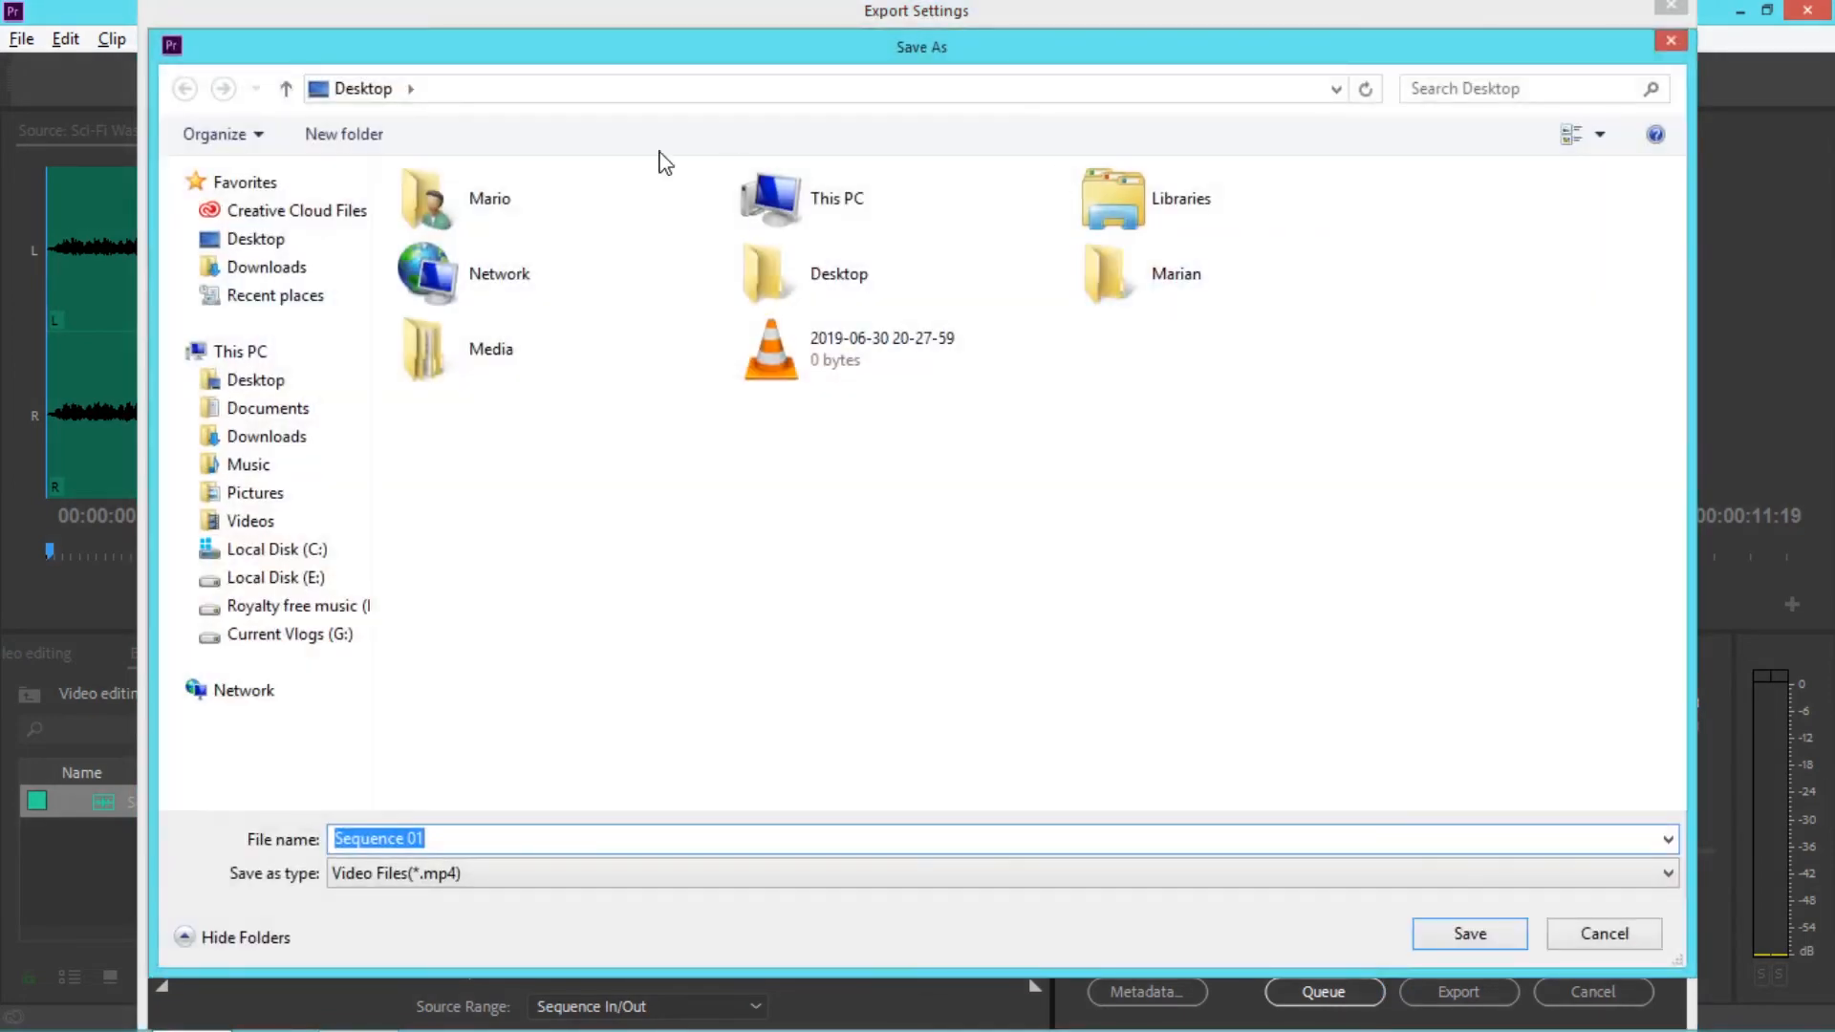
pyautogui.doubleClick(1154, 289)
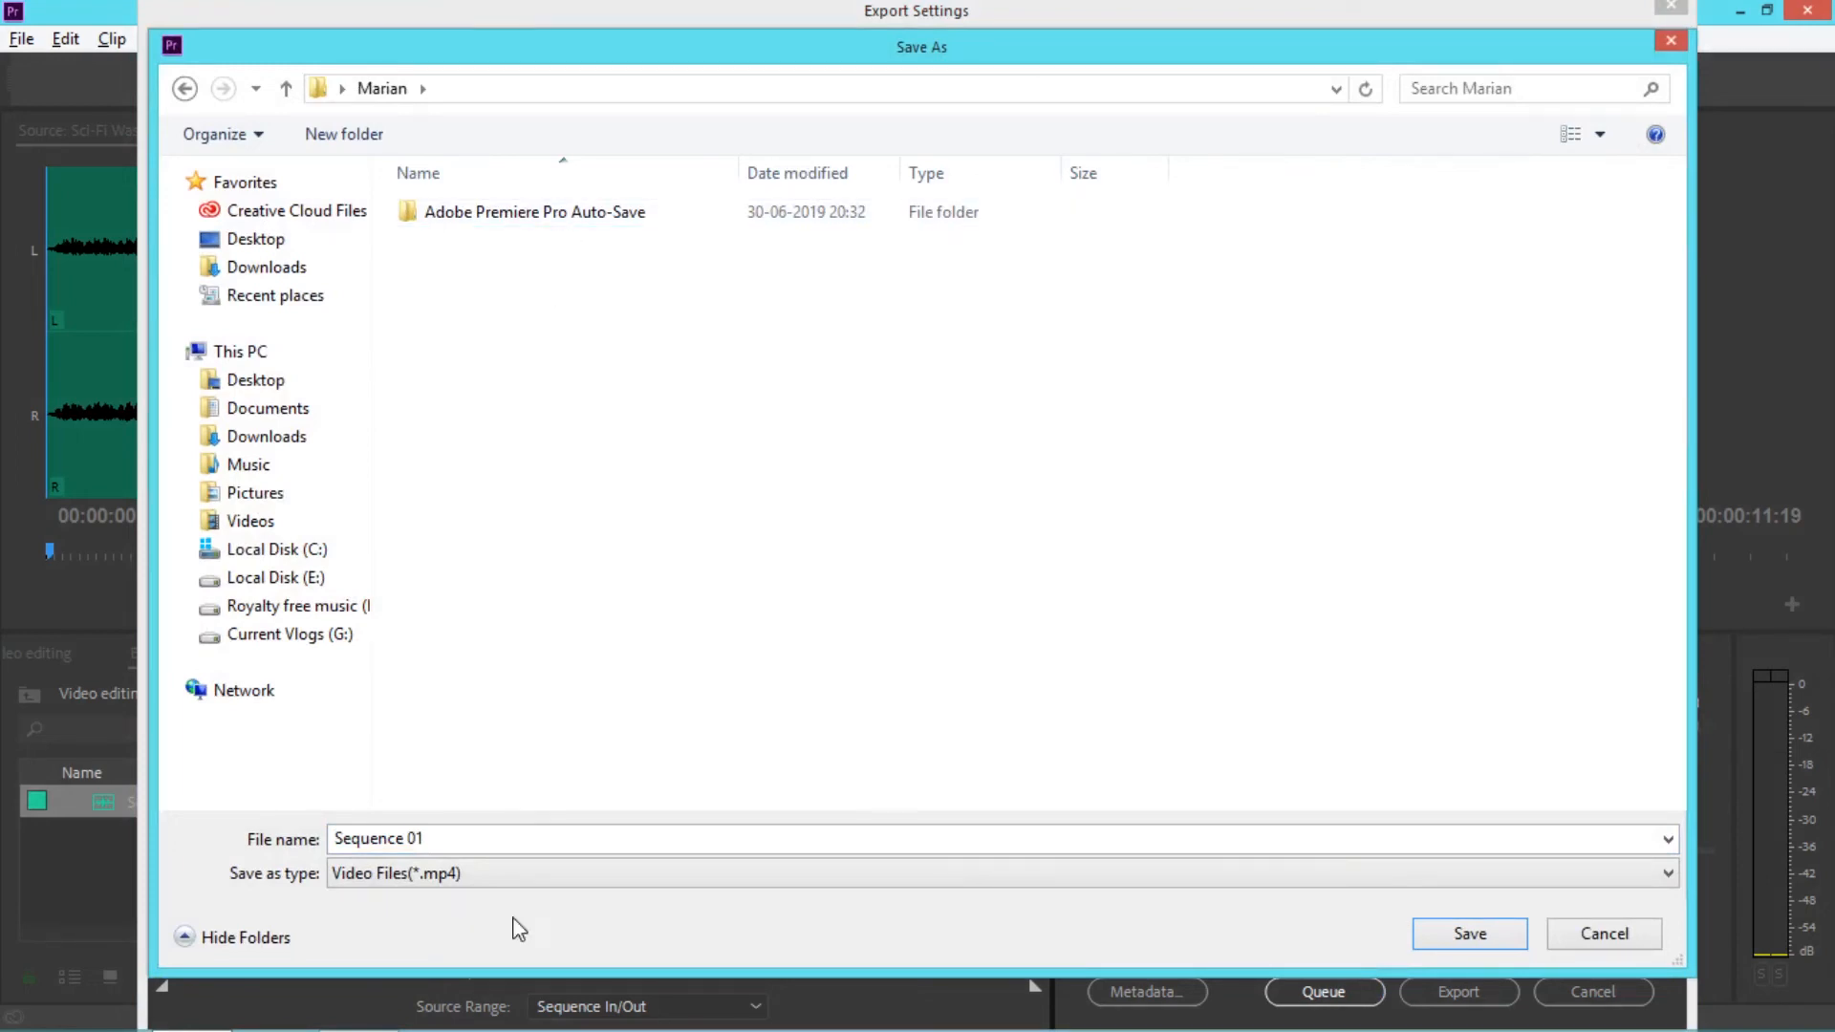
pyautogui.click(498, 840)
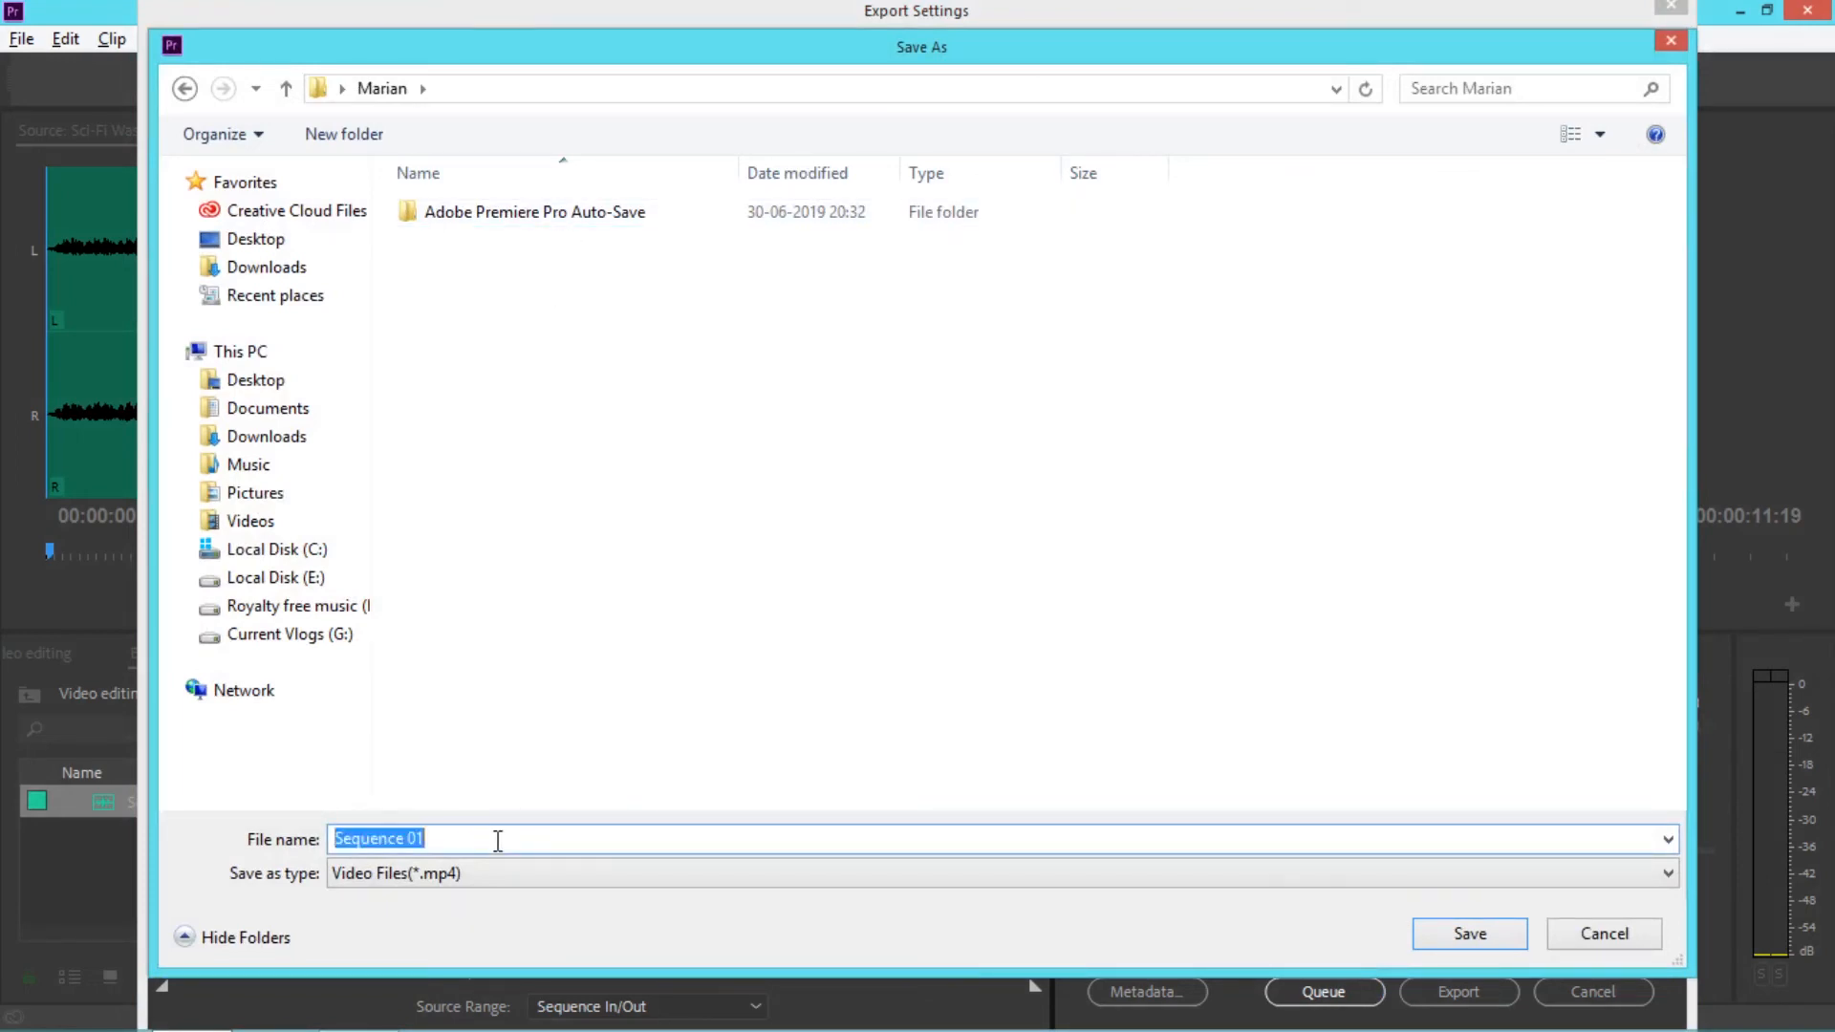
pyautogui.write('Output')
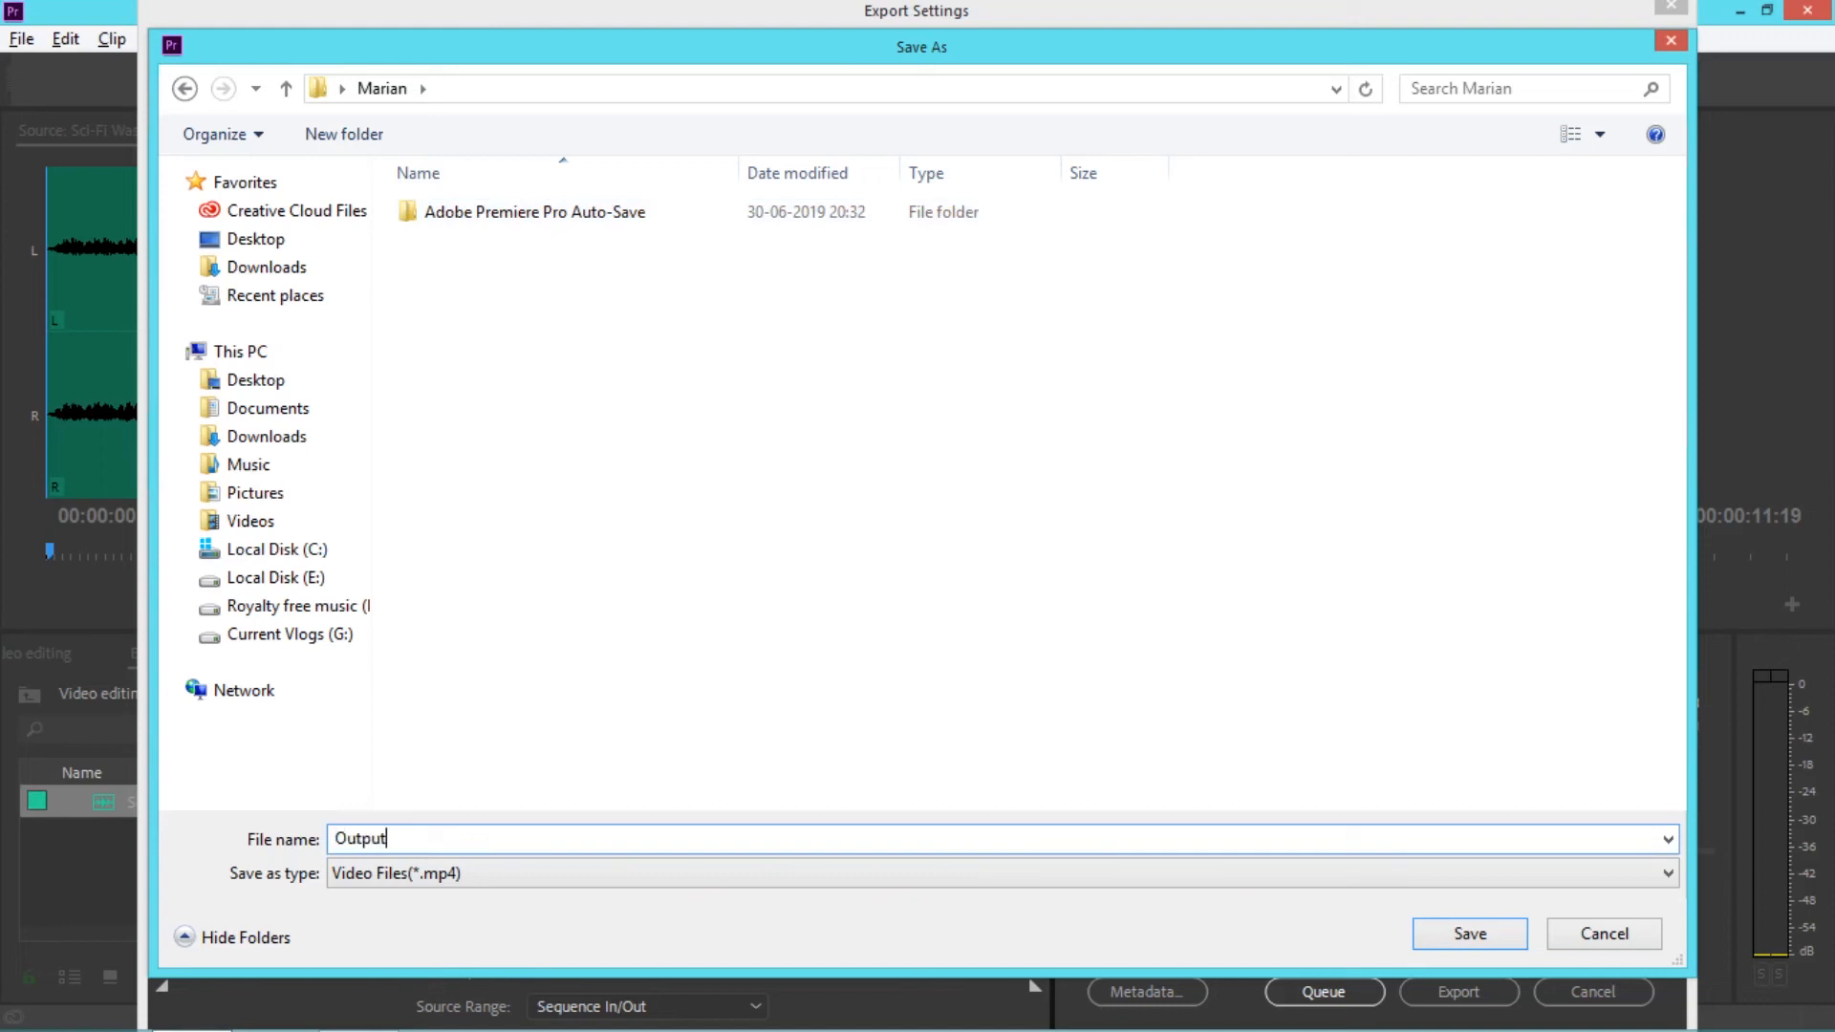
pyautogui.write('_video')
pyautogui.click(1505, 943)
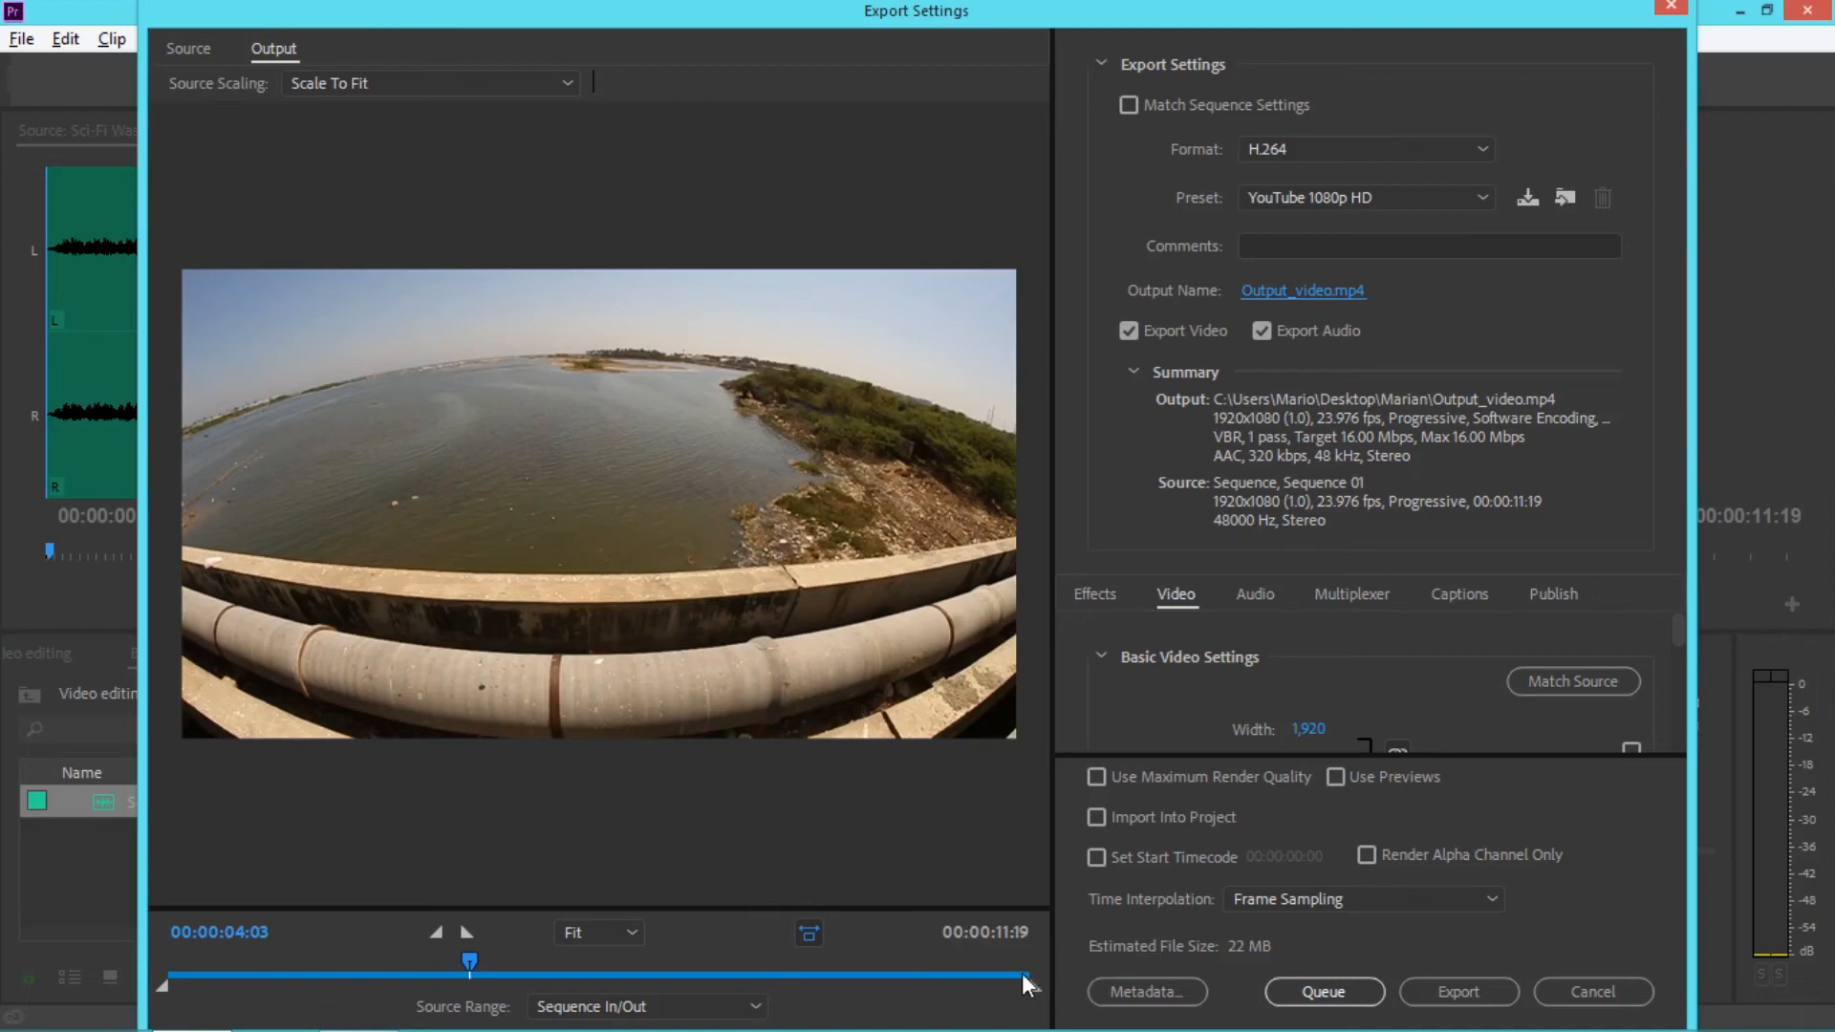
pyautogui.moveTo(1034, 987)
pyautogui.mouseDown()
pyautogui.moveTo(996, 983)
pyautogui.moveTo(1041, 985)
pyautogui.mouseUp()
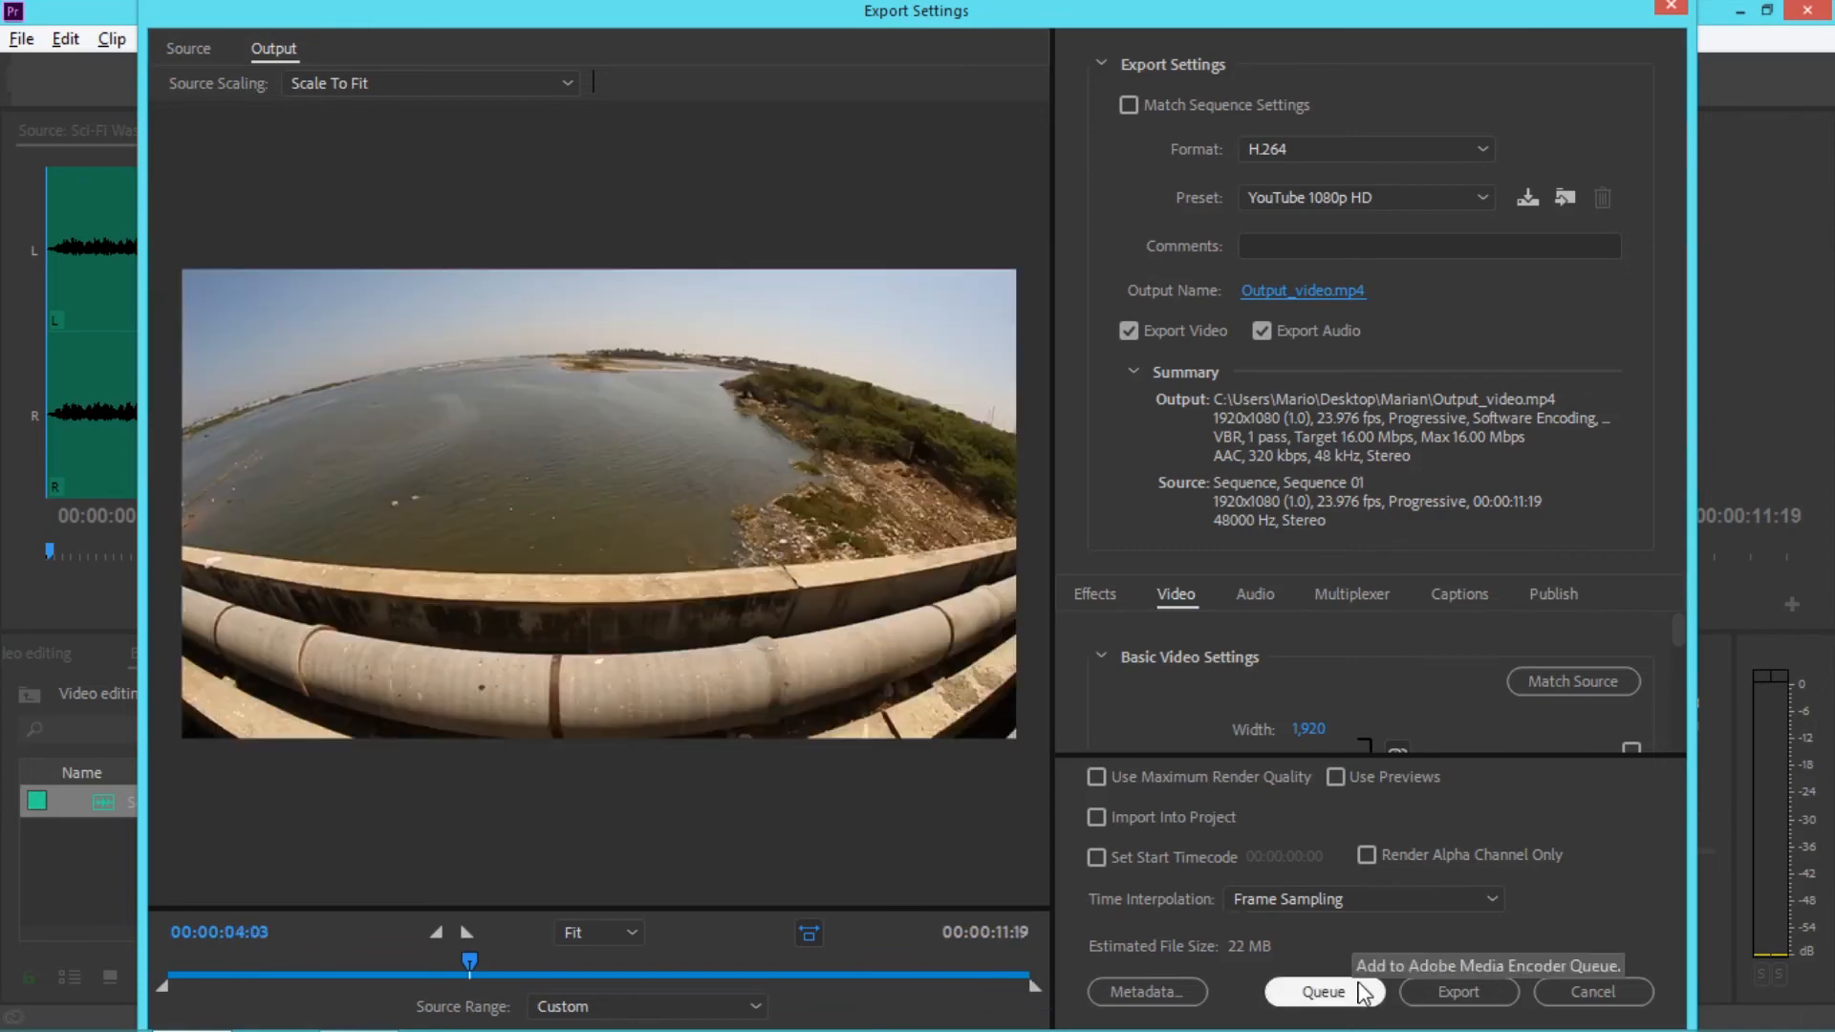
pyautogui.click(1453, 990)
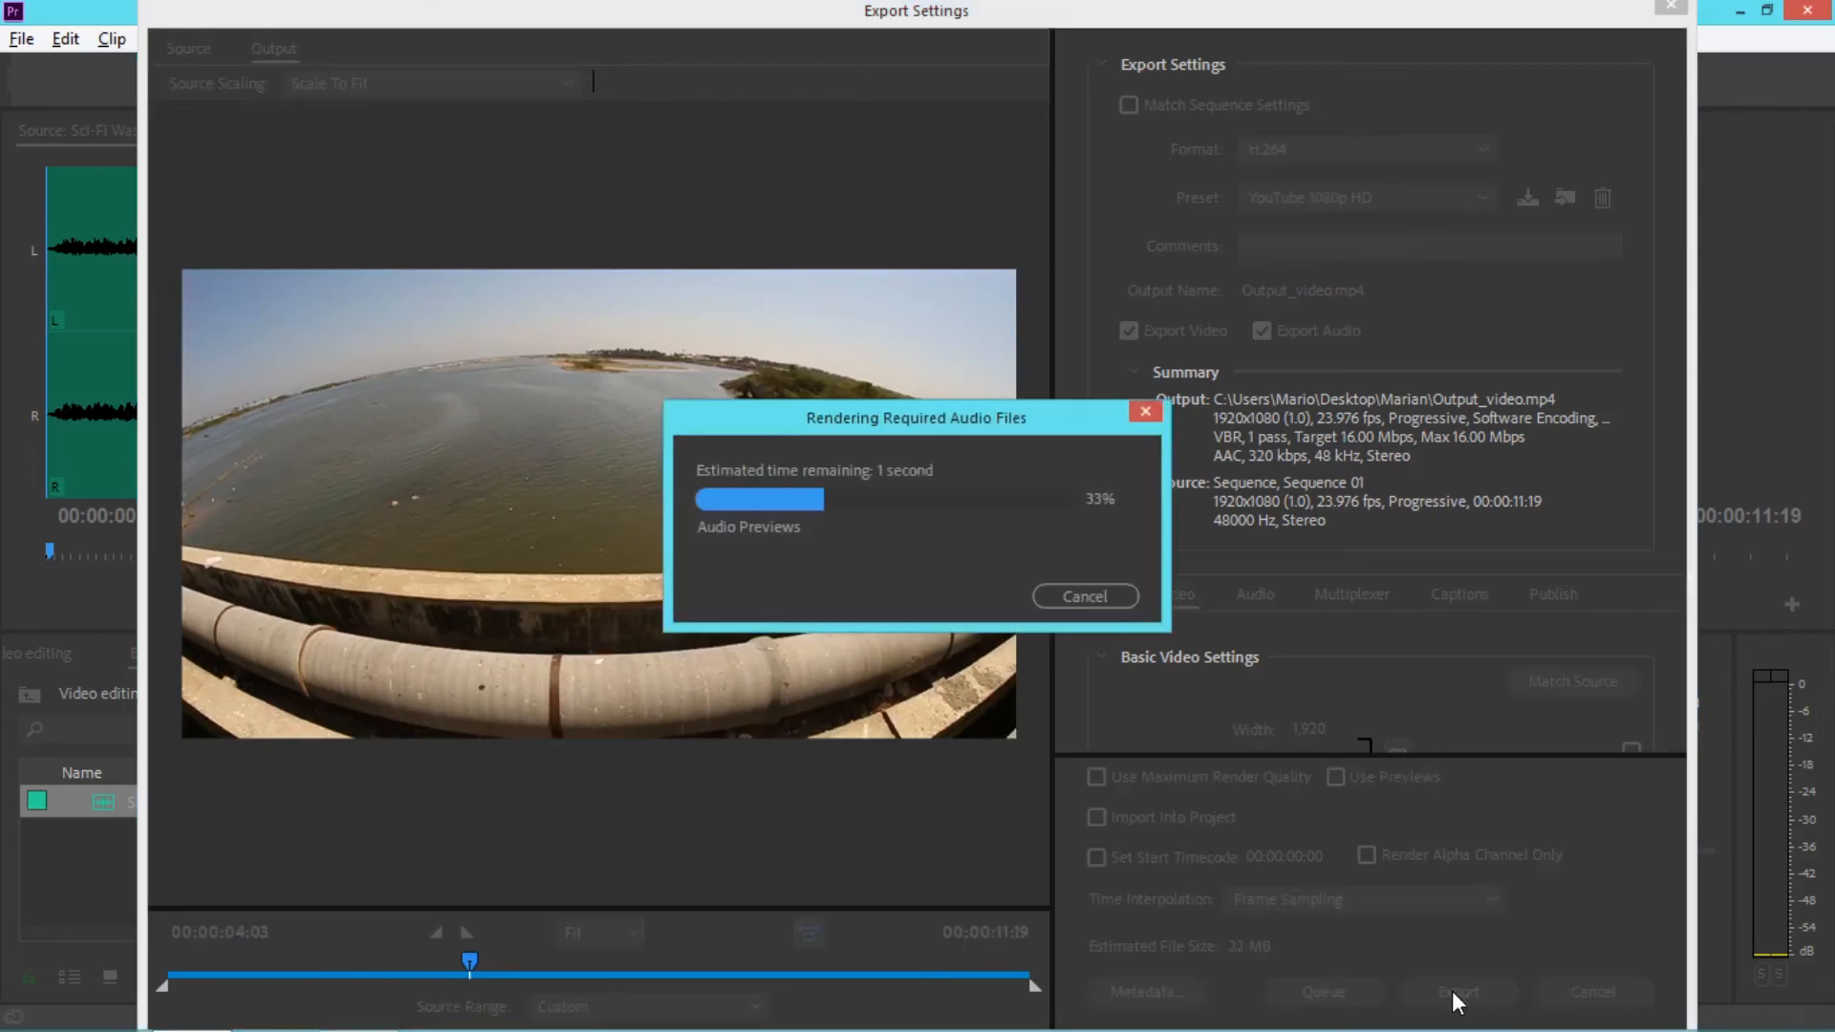